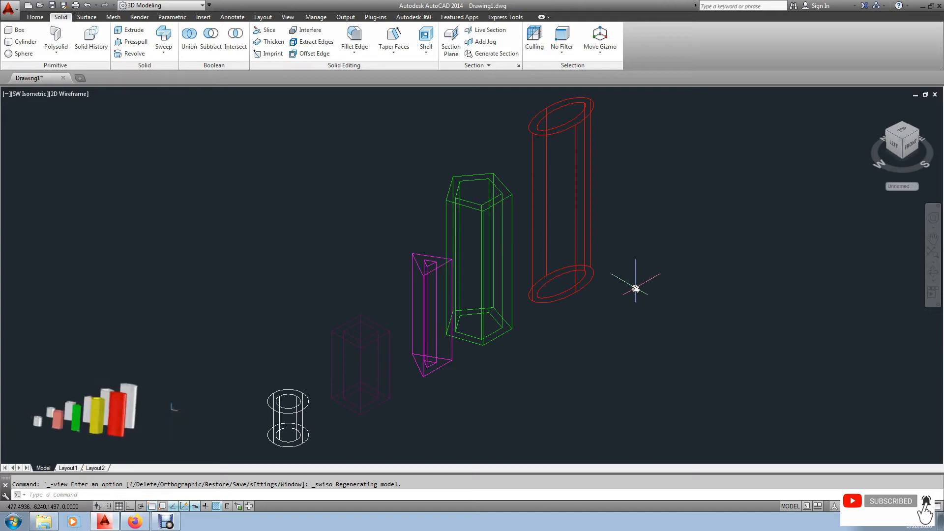
click(462, 274)
key(Escape)
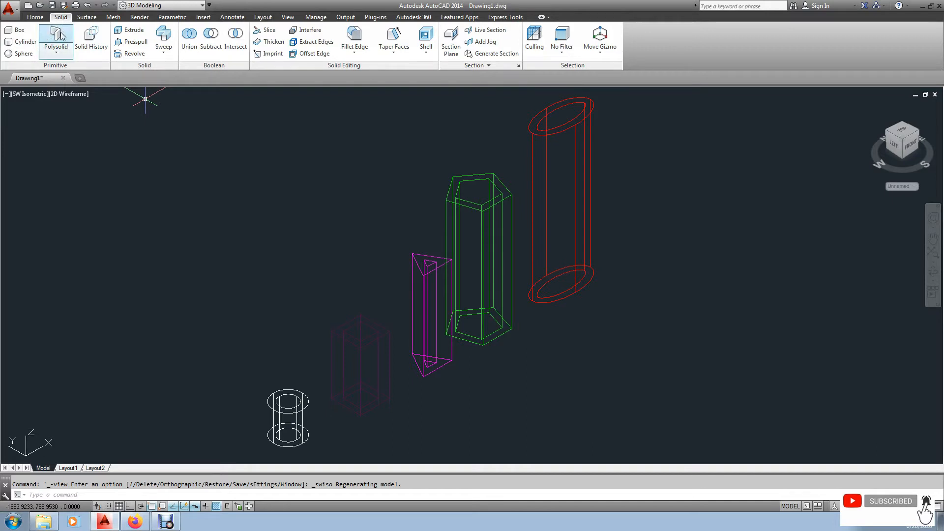
middle_drag(485, 275, 498, 269)
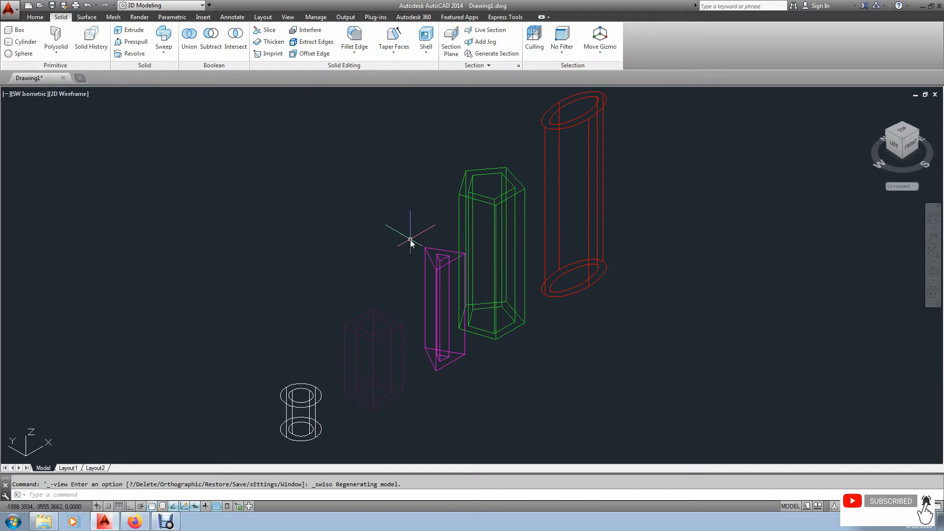
scroll(410, 240, down, 2)
click(628, 397)
key(Escape)
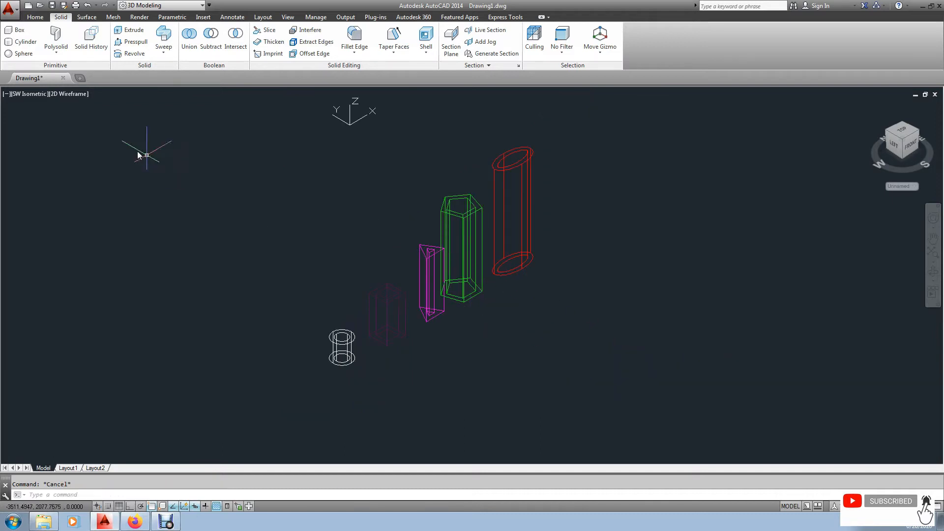
Show the five hollow solids in the Realistic visual style
click(73, 94)
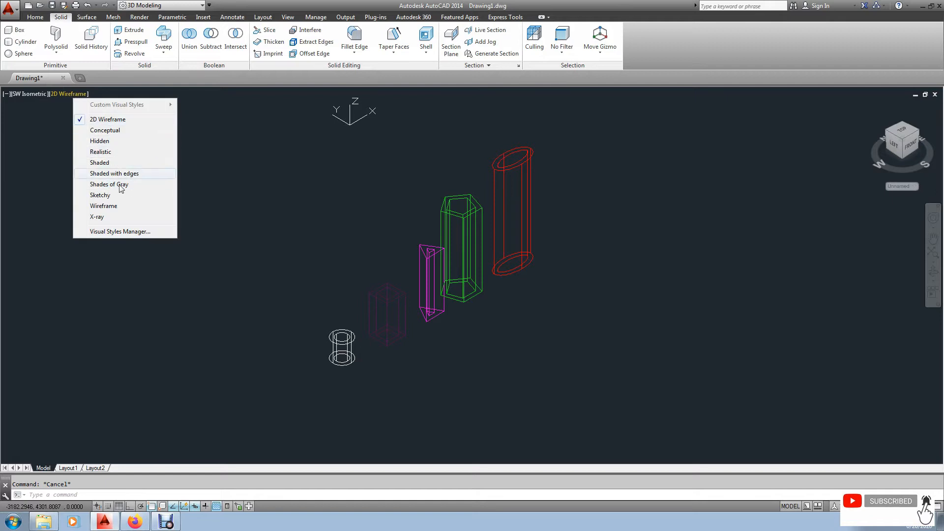
click(110, 153)
middle_drag(532, 257, 527, 300)
scroll(495, 223, up, 2)
mouse_move(461, 266)
middle_down()
mouse_move(472, 230)
mouse_move(466, 256)
middle_up()
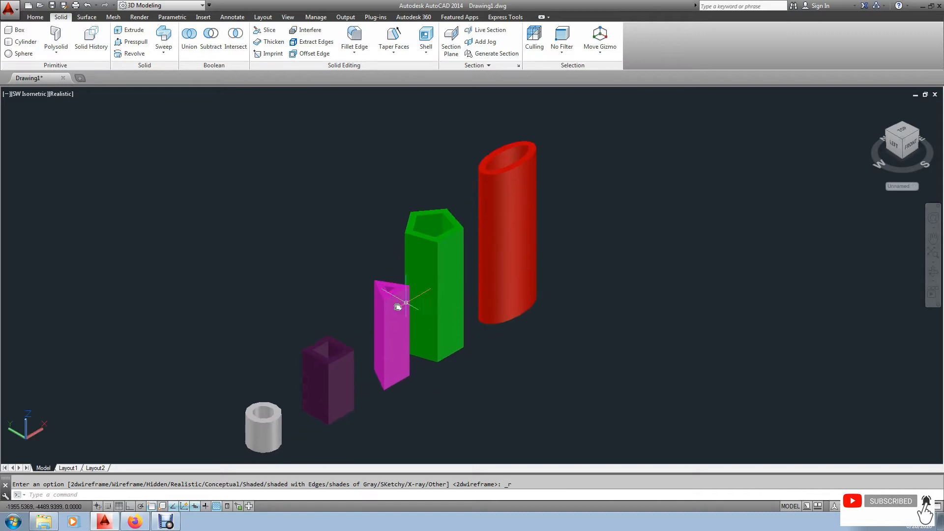
middle_drag(398, 306, 415, 290)
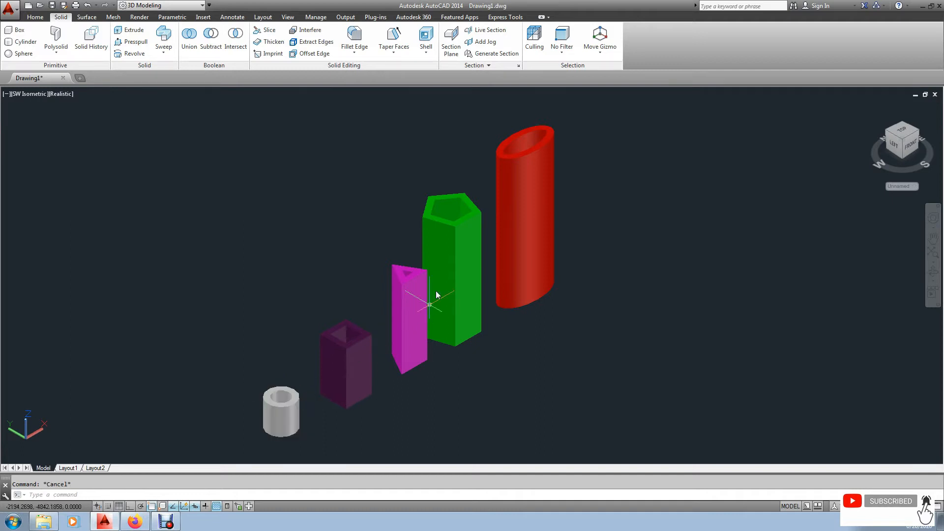
click(525, 244)
key(Escape)
middle_drag(458, 288, 484, 283)
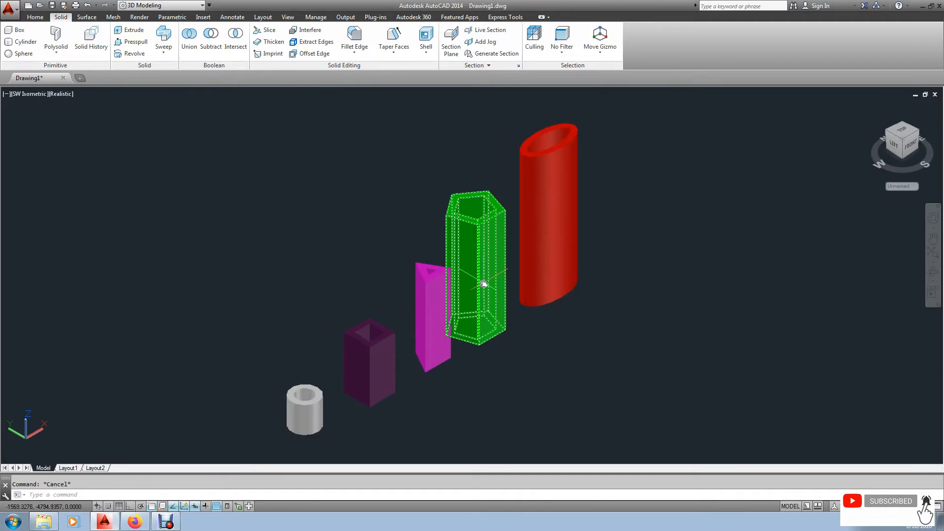
Rotate the view with continuous orbit (3DCORBIT) to examine the hollow solids from underneath
text(OR)
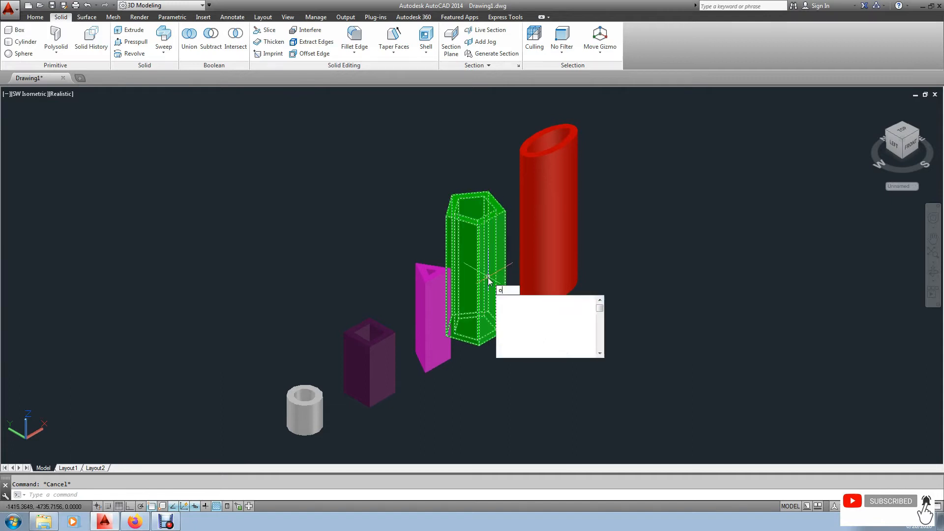
text(b)
key(Down)
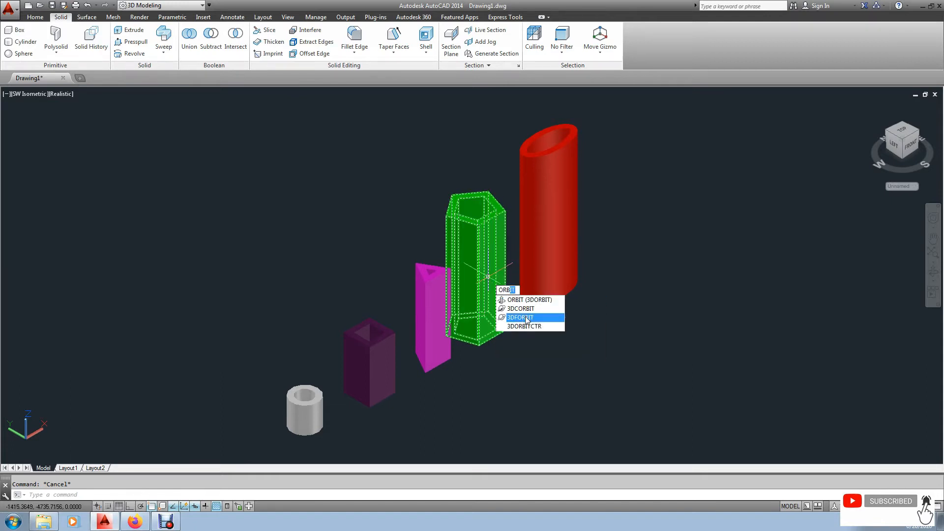
key(Return)
drag(460, 252, 431, 354)
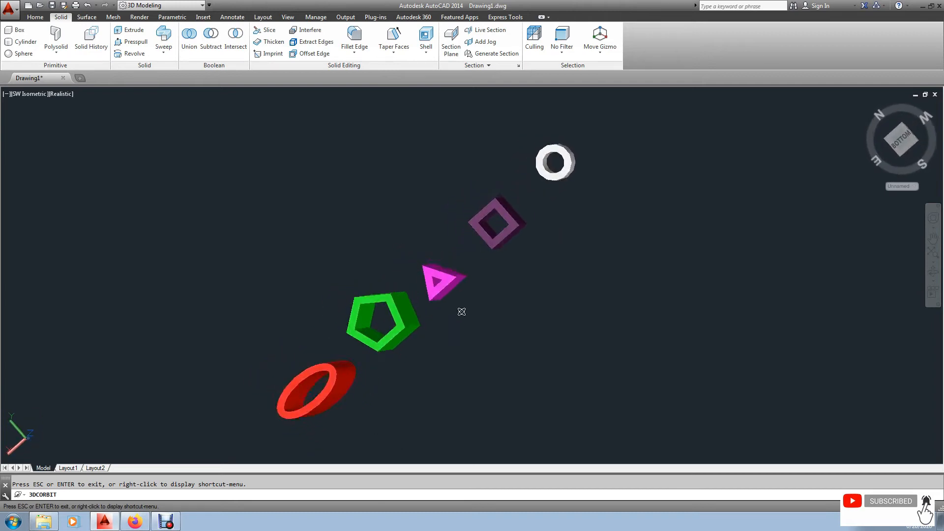
key(Escape)
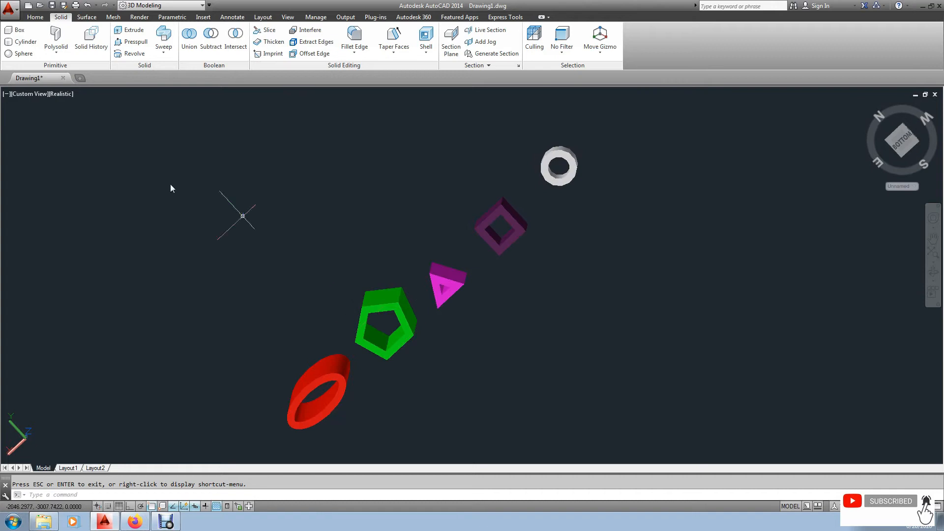
Return the viewport to the 2D Wireframe visual style and the Top view
click(59, 96)
click(86, 118)
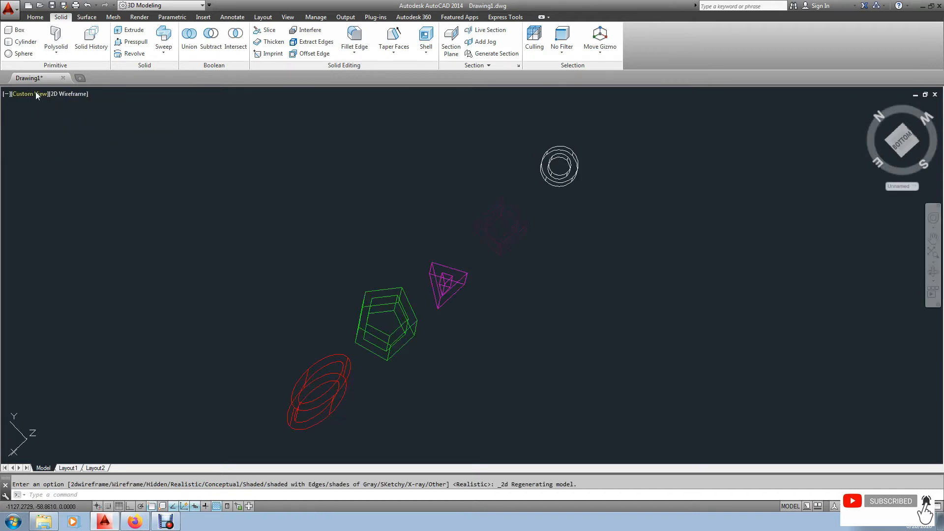
click(35, 93)
click(64, 118)
scroll(468, 264, down, 4)
click(695, 322)
click(255, 205)
key(Escape)
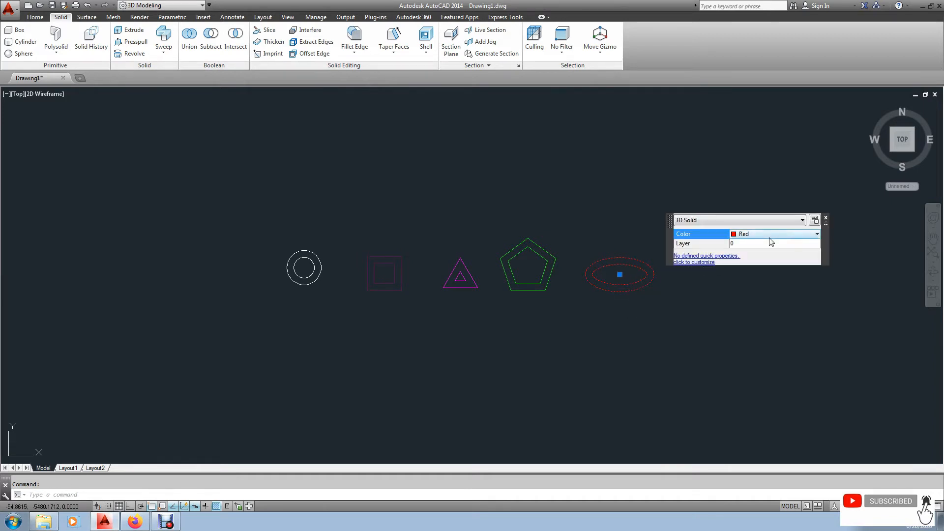
Set the color of the red elliptical solid to ByLayer
click(787, 239)
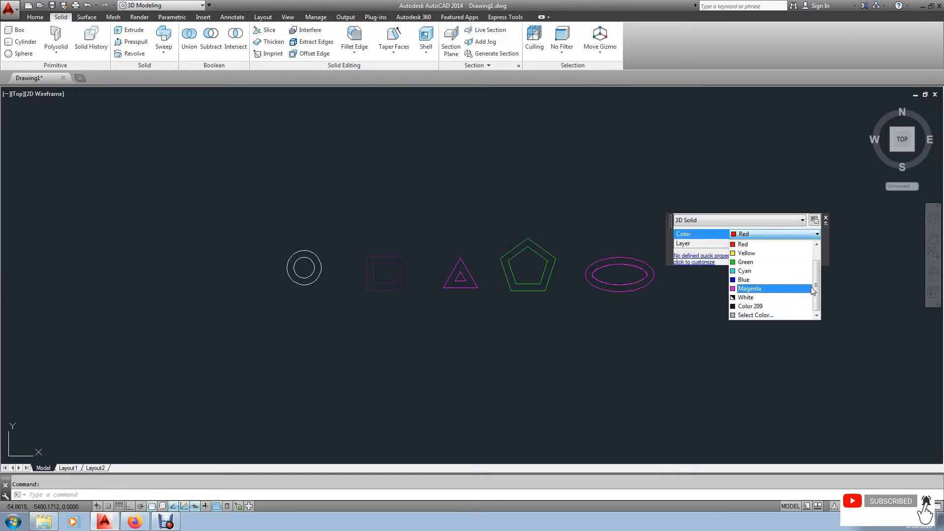
click(766, 245)
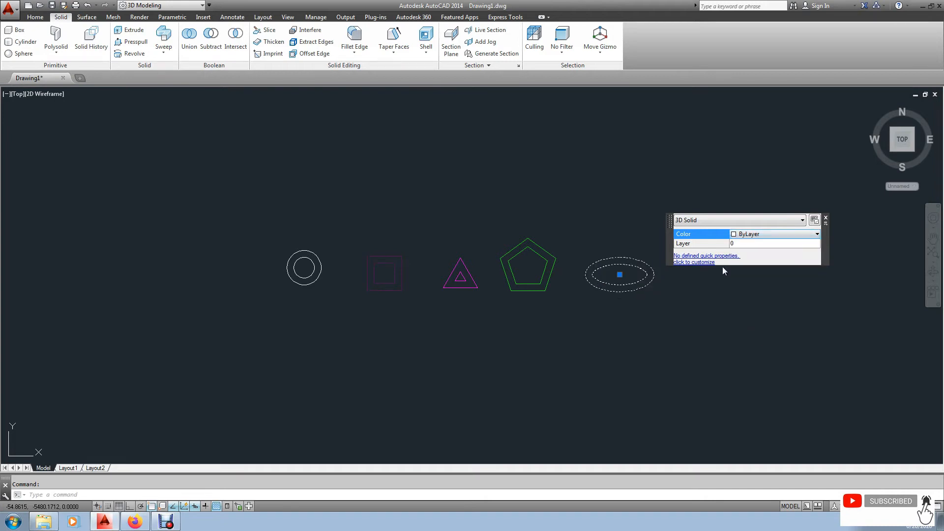
key(Escape)
Match the properties of the elliptical solid onto the pentagonal, triangular and square solids
click(560, 308)
click(380, 245)
key(Escape)
text(ma)
key(Return)
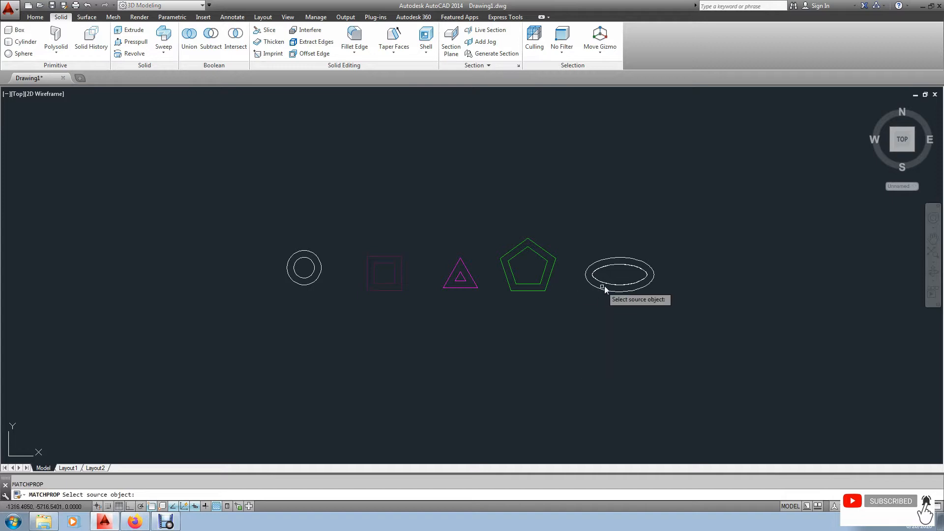
click(604, 285)
click(564, 309)
click(382, 226)
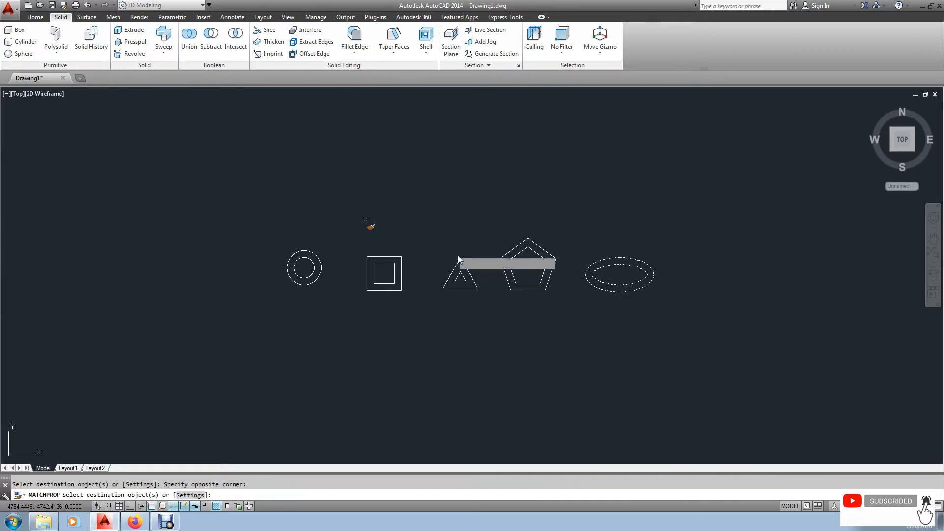
right_click(516, 315)
click(540, 331)
middle_drag(465, 312, 503, 298)
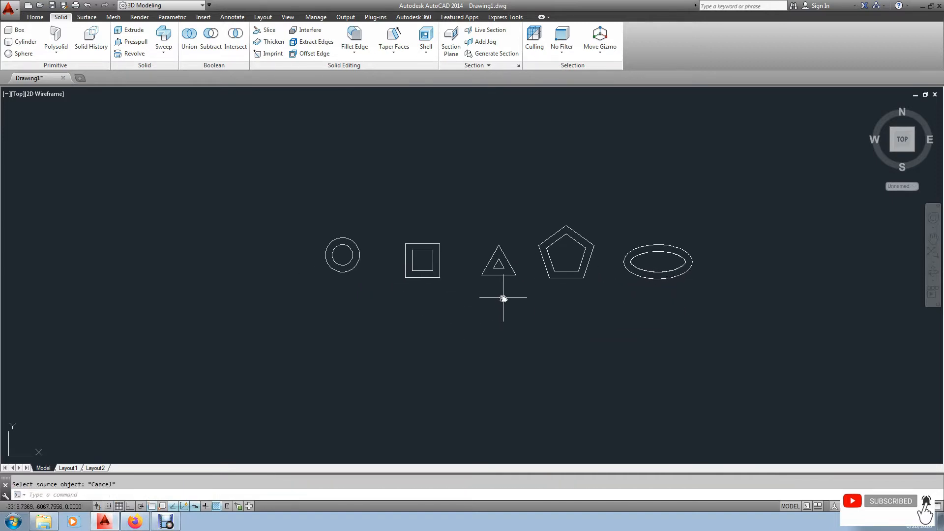
scroll(504, 297, up, 2)
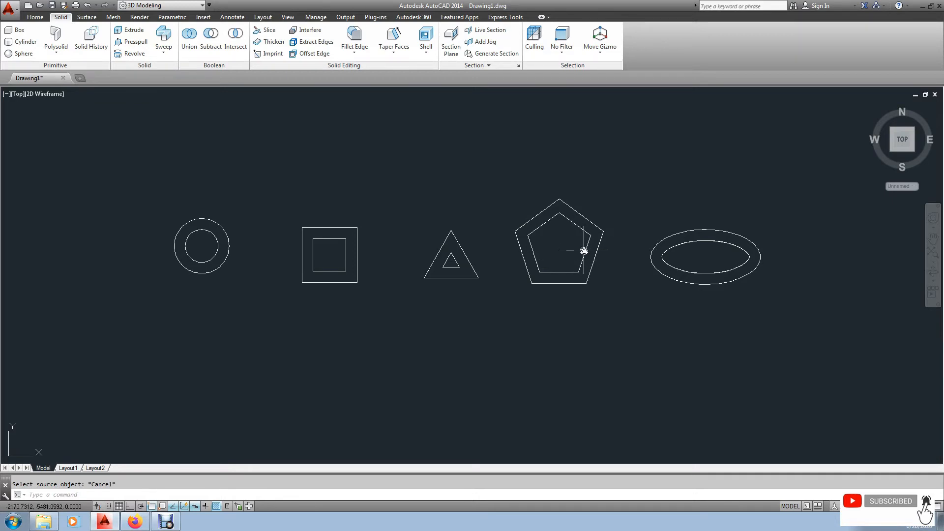
middle_drag(611, 267, 588, 273)
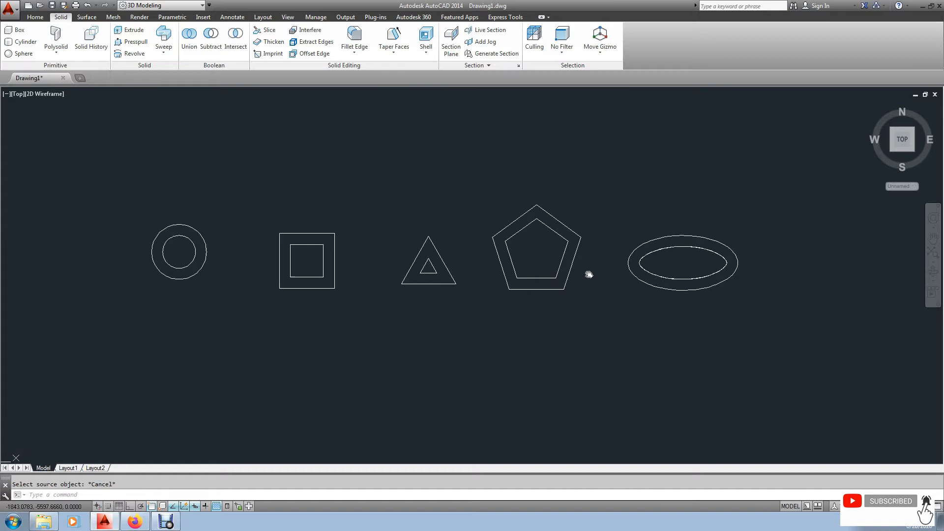
mouse_move(667, 274)
middle_down()
mouse_move(517, 286)
mouse_move(573, 285)
mouse_move(503, 264)
mouse_move(580, 255)
mouse_move(569, 256)
middle_up()
key(Escape)
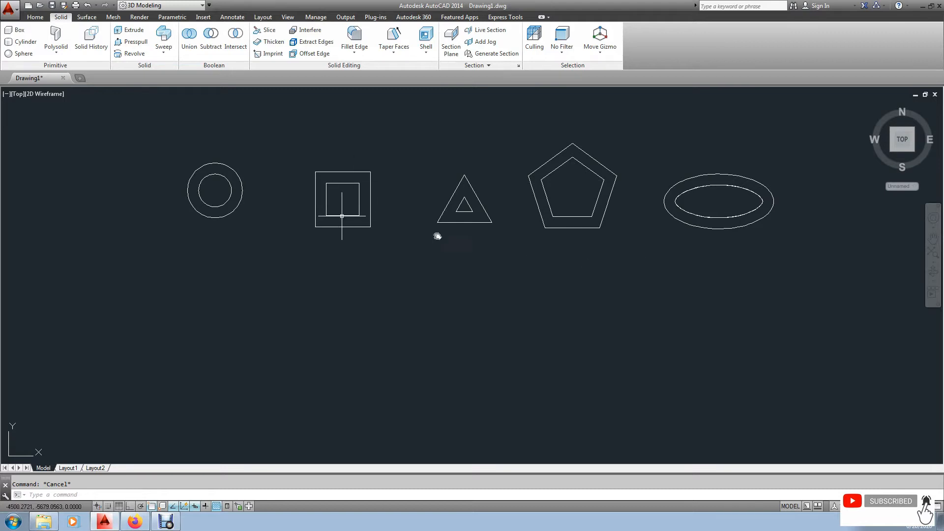
middle_drag(454, 261, 460, 259)
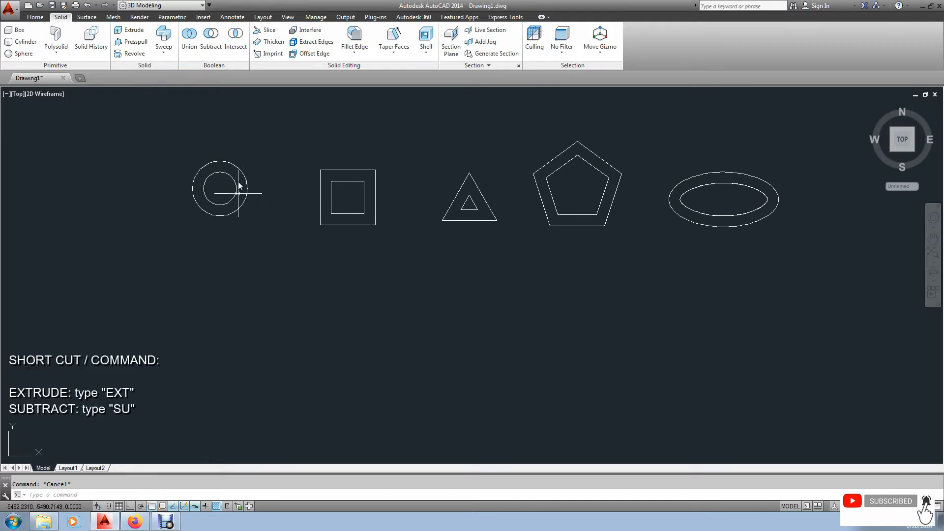
Draw a circle with a diameter of 500 in the empty area below the hollow round solid
middle_drag(357, 323, 389, 322)
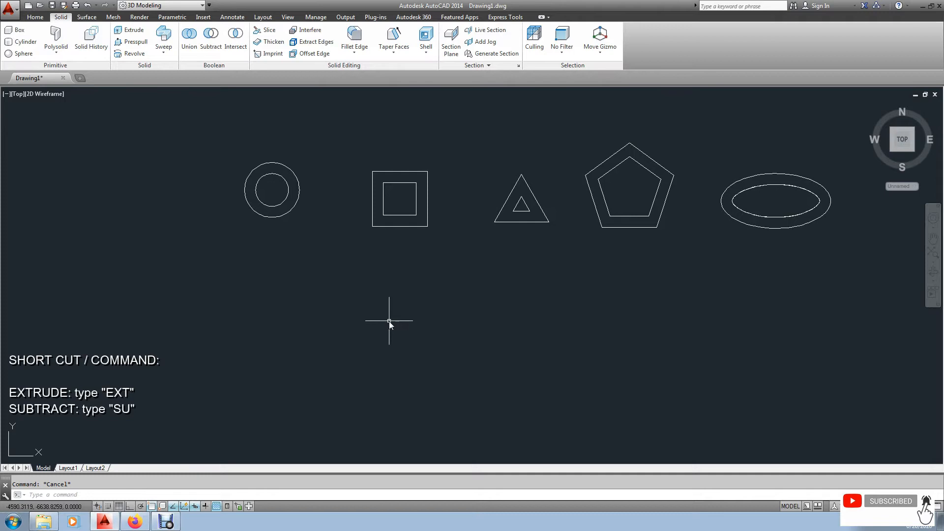
middle_drag(319, 311, 378, 325)
text(c)
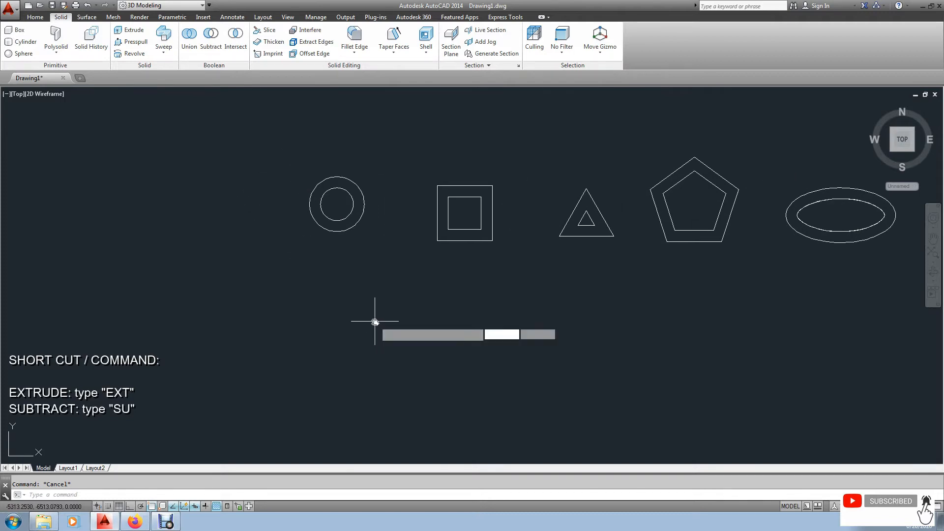
key(Return)
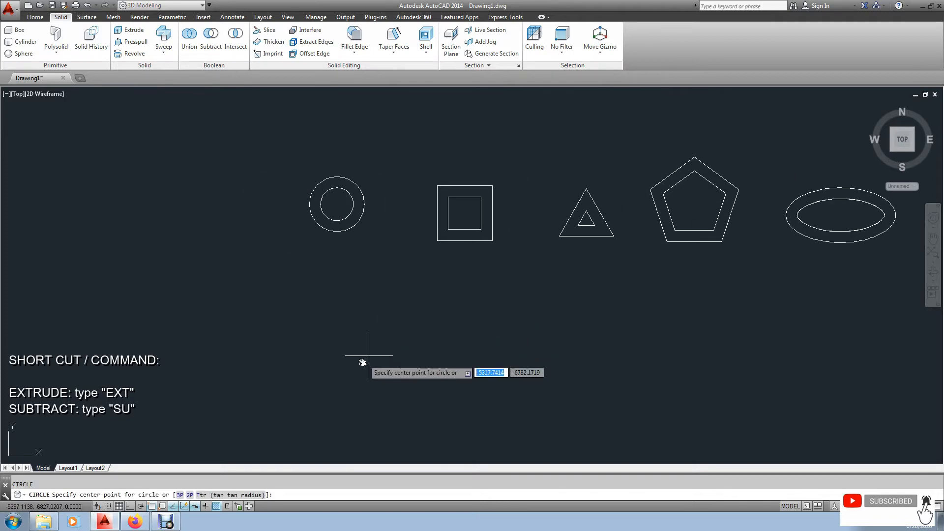
click(337, 359)
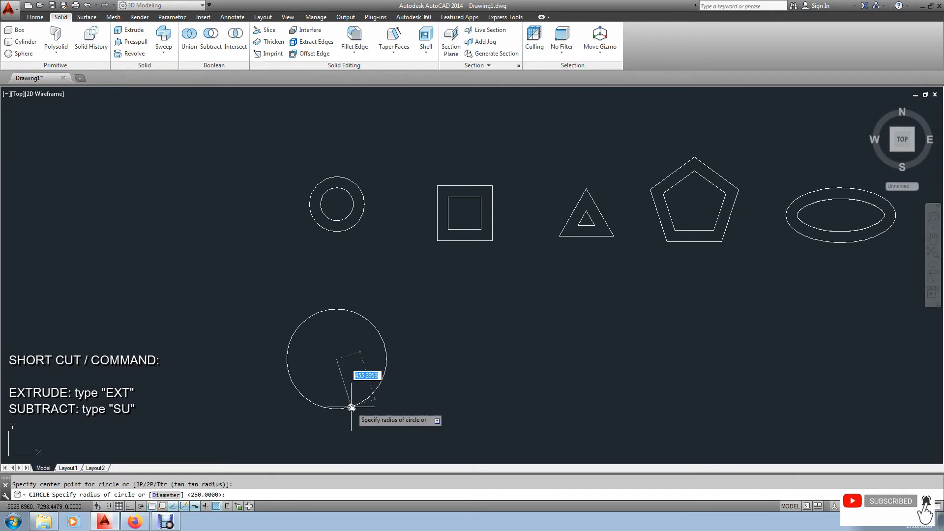
text(d)
key(Return)
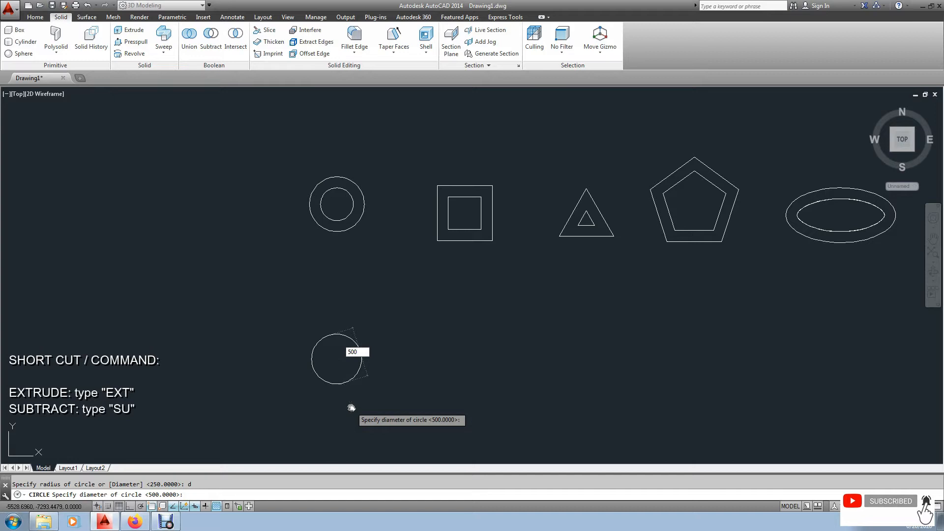
key(Return)
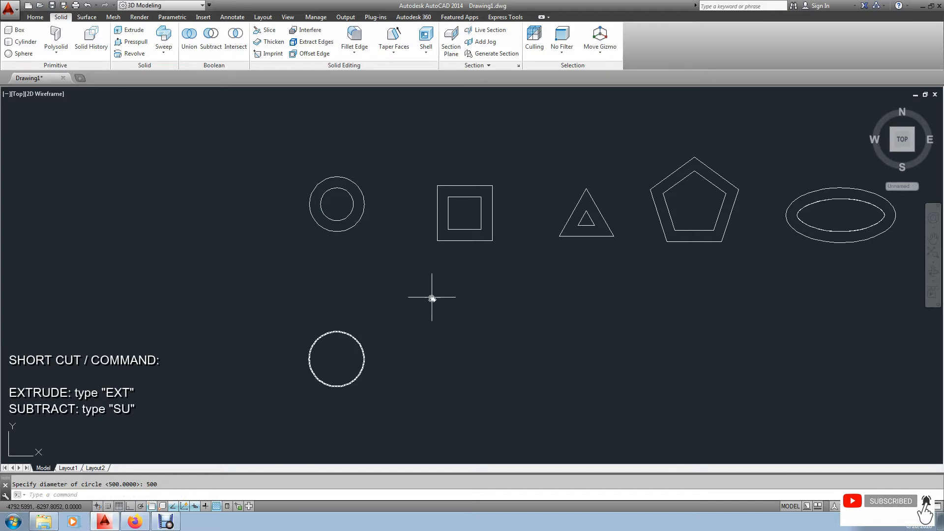
key(Escape)
middle_drag(377, 325, 403, 316)
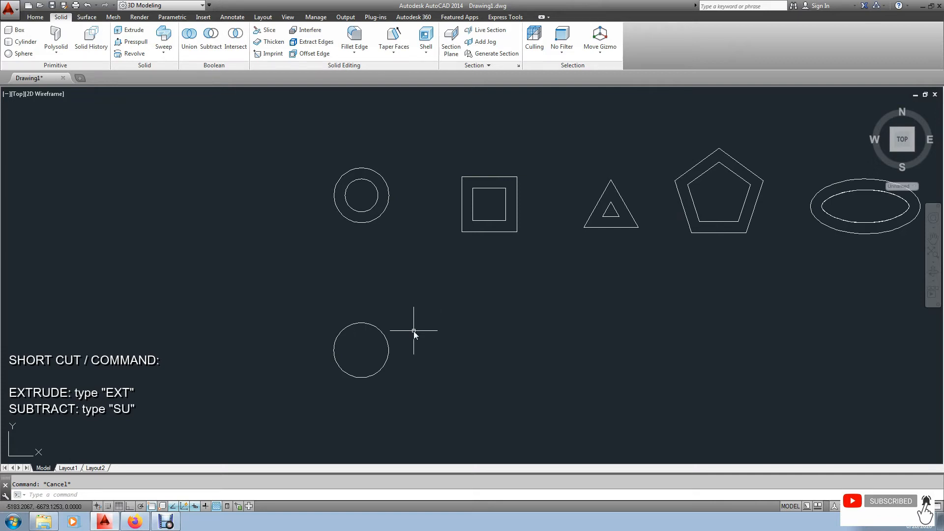
Offset the new circle inward by 100 to form a concentric inner circle
click(377, 189)
key(Escape)
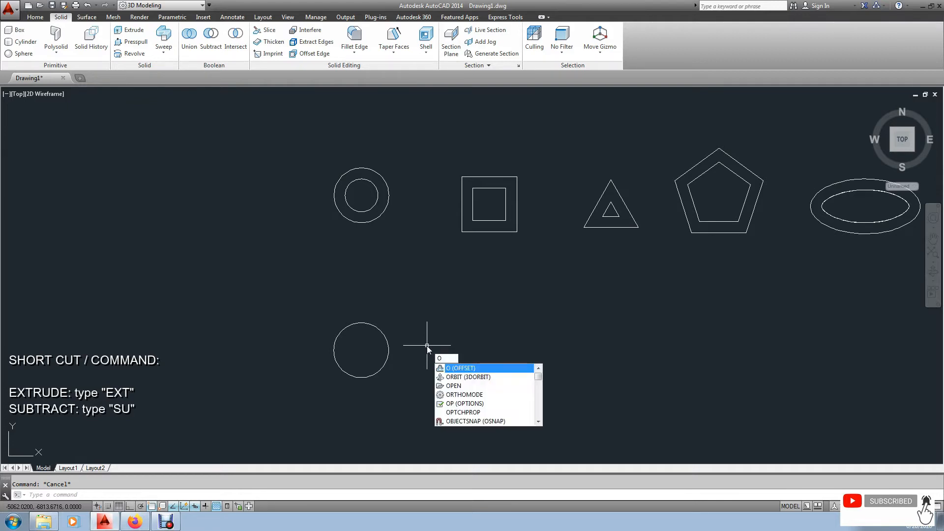
click(468, 367)
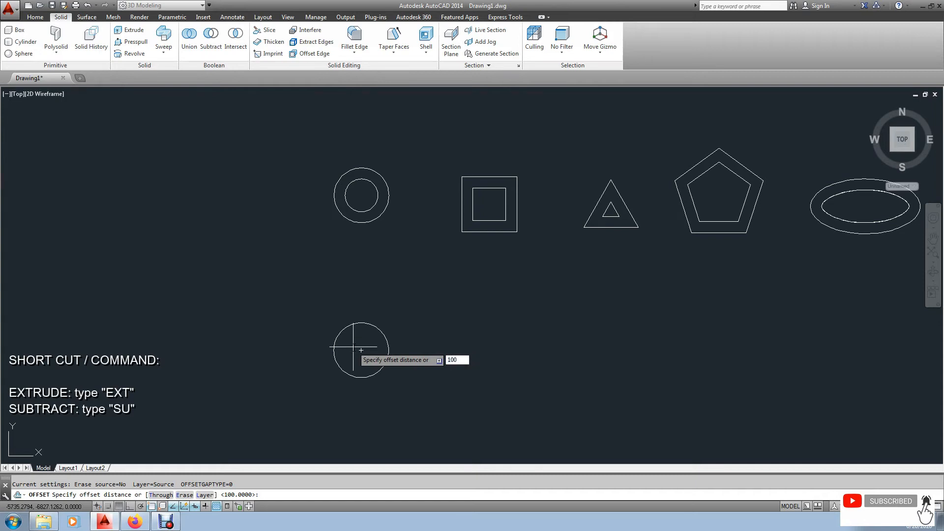
key(Return)
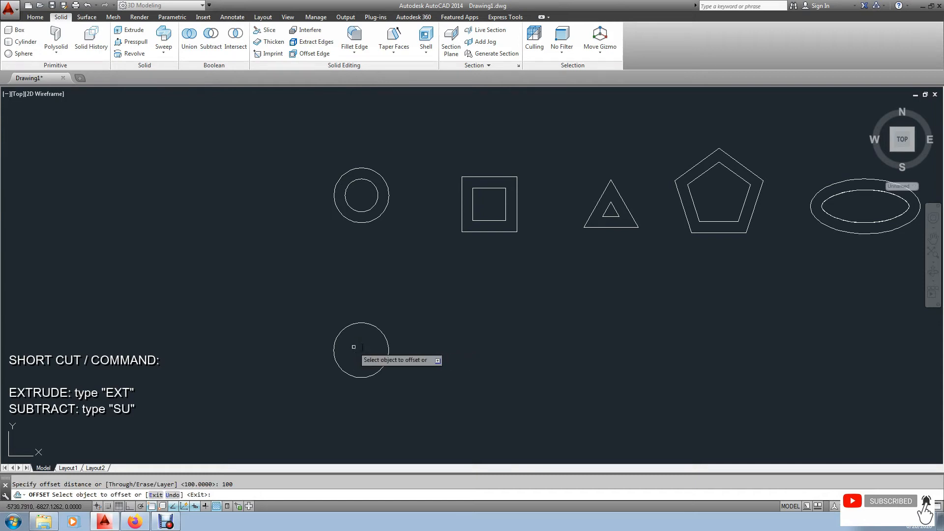
click(376, 329)
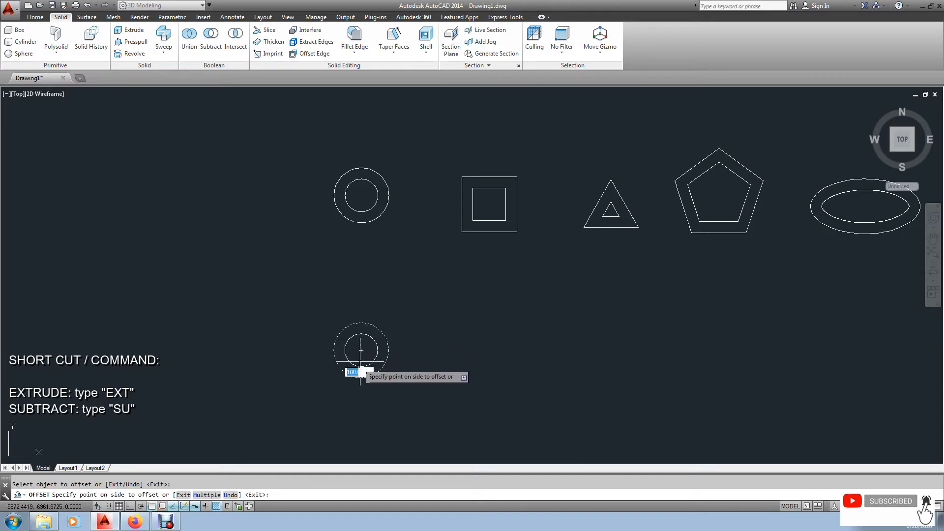
click(363, 365)
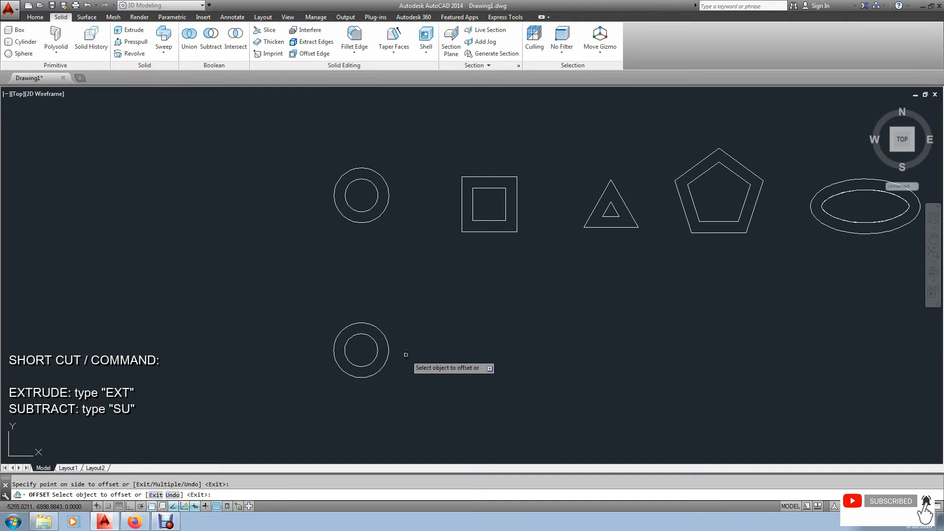
right_click(422, 361)
click(441, 375)
scroll(432, 333, up, 3)
scroll(468, 318, down, 3)
scroll(485, 318, up, 2)
scroll(373, 335, down, 3)
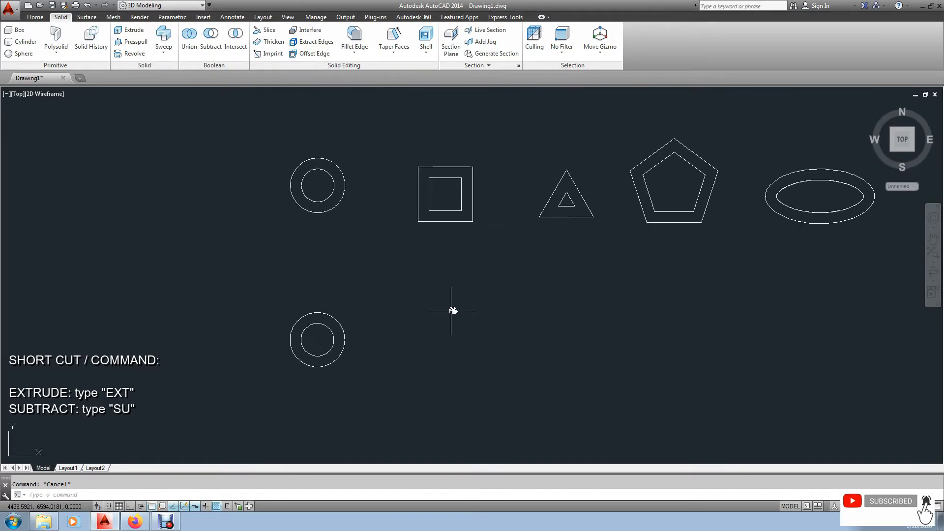
Draw a 500 by 500 square in the empty area below the hollow square solid, beside the new concentric circles
middle_drag(434, 241, 405, 290)
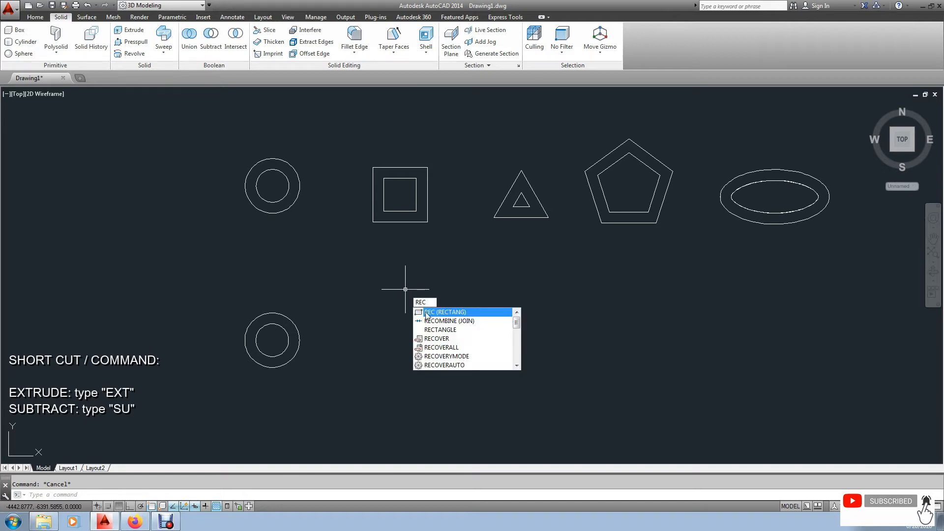
click(426, 314)
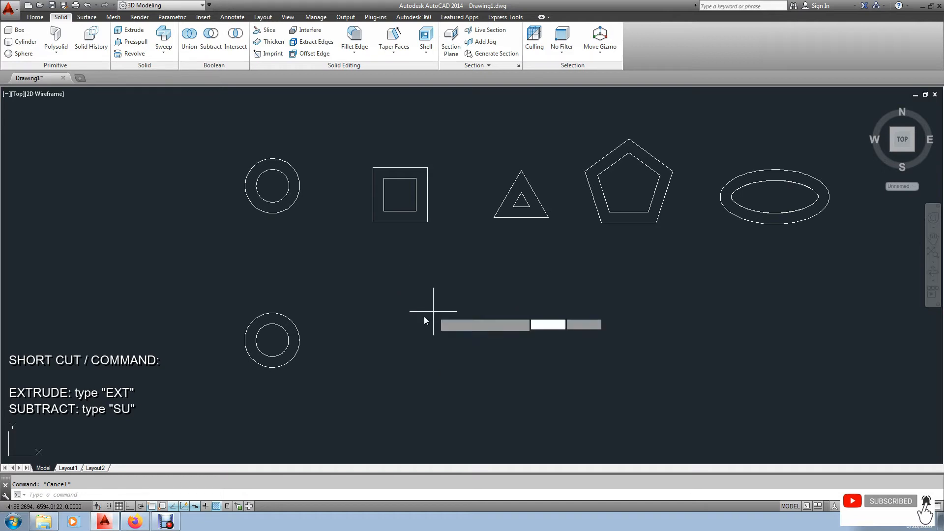
click(377, 318)
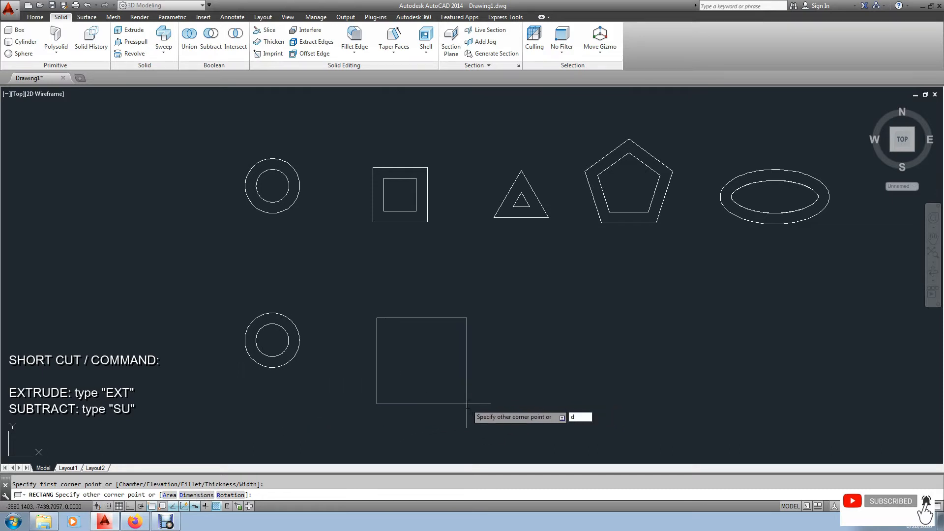
key(Return)
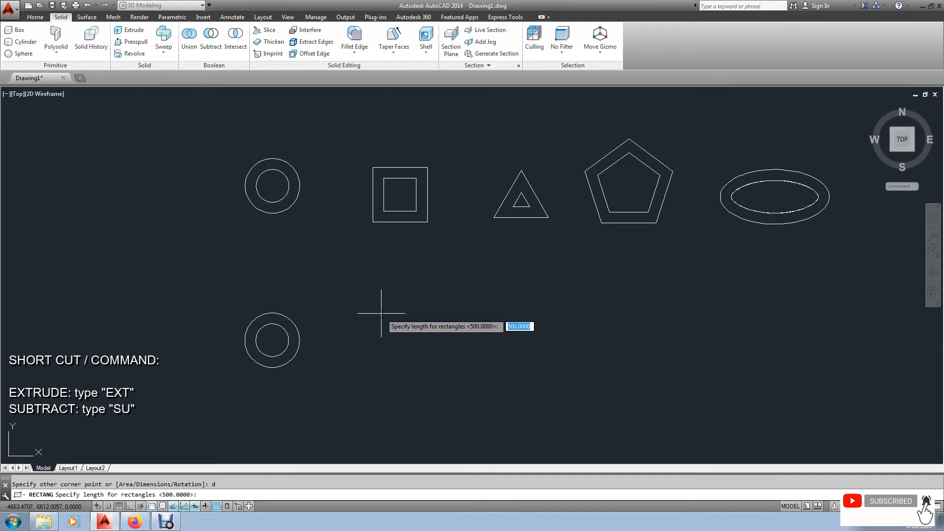
key(Return)
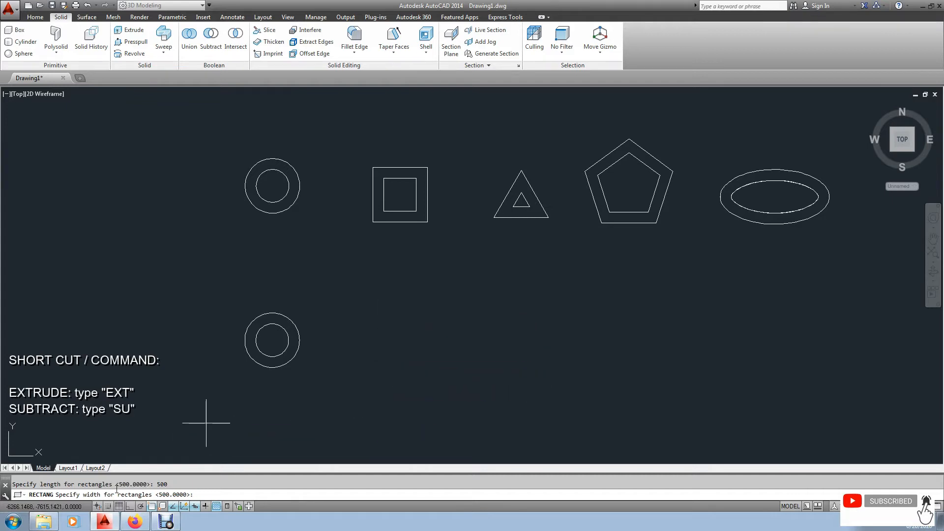
text(500)
key(Return)
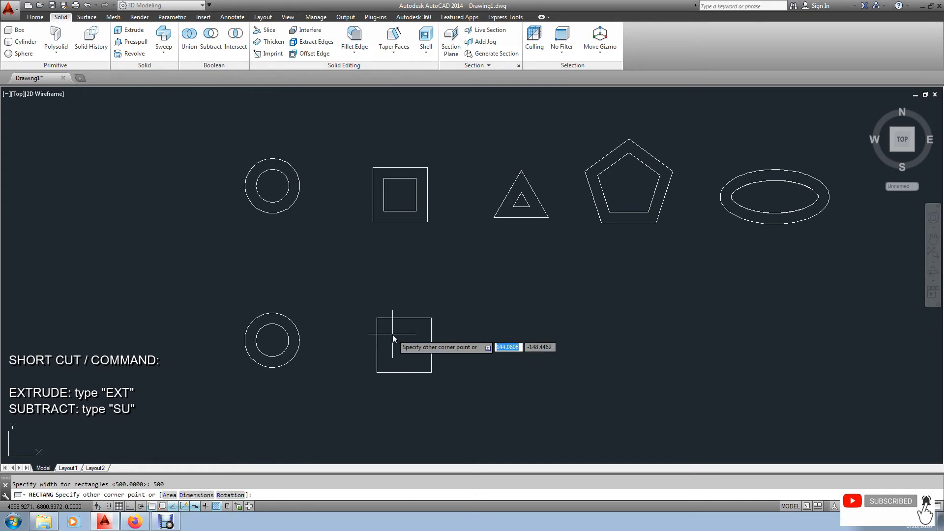
click(392, 334)
mouse_move(430, 357)
middle_down()
mouse_move(414, 338)
mouse_move(396, 340)
middle_up()
key(Escape)
Move the new square so that it lines up below the hollow square solid
text(m)
key(Return)
click(470, 350)
click(418, 331)
key(Return)
click(444, 325)
click(441, 314)
key(Escape)
click(378, 206)
key(Escape)
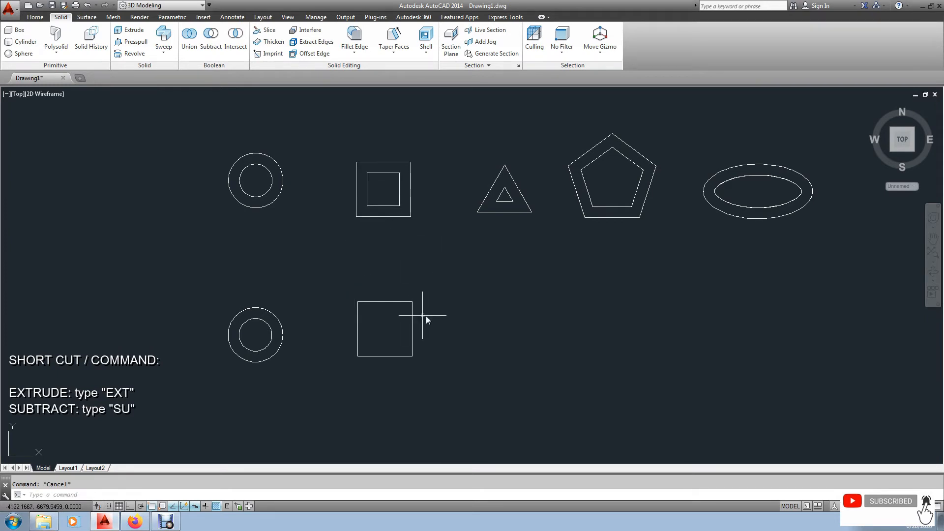
Offset the new square inward by 100 to form a concentric inner square
middle_drag(429, 312, 442, 314)
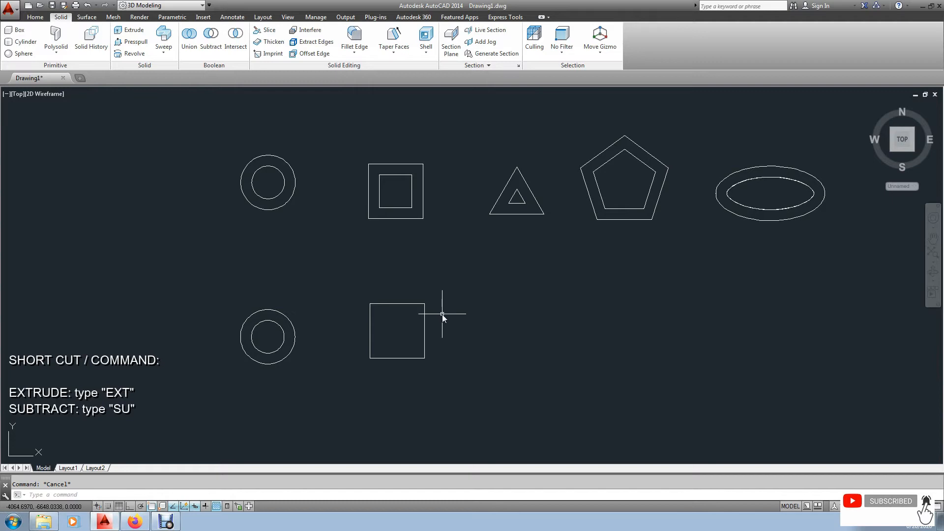
text(o)
key(Return)
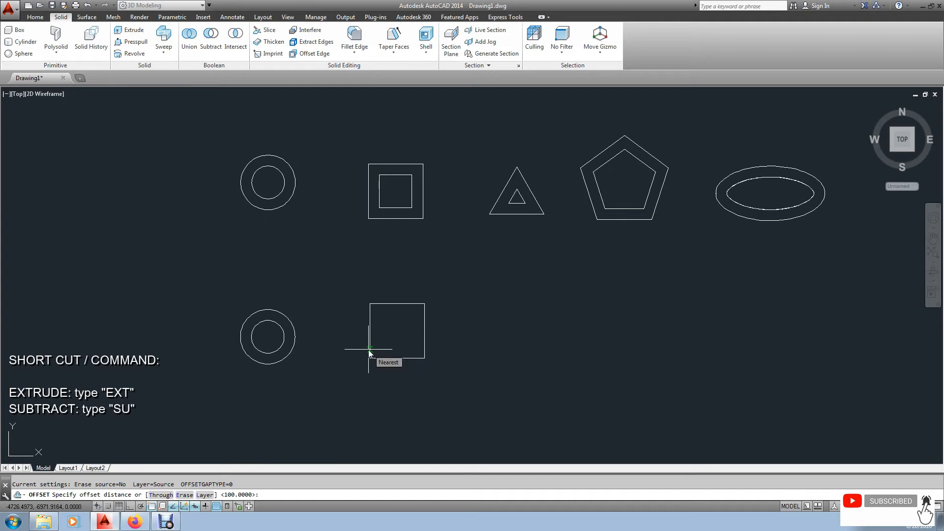
text(100)
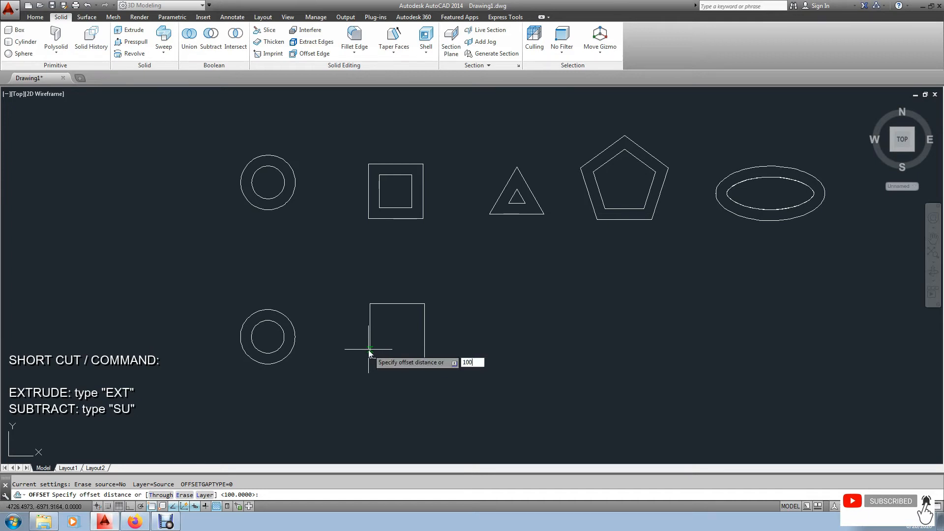
key(Return)
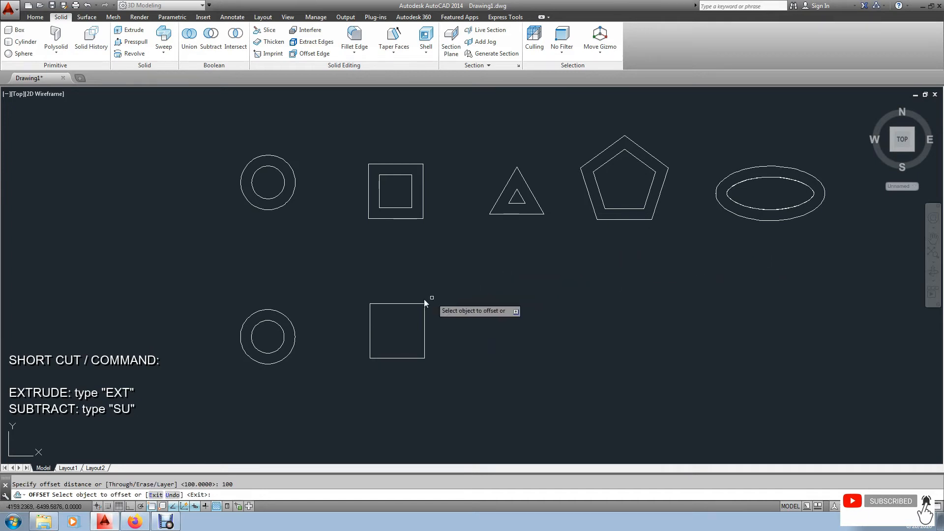
click(410, 304)
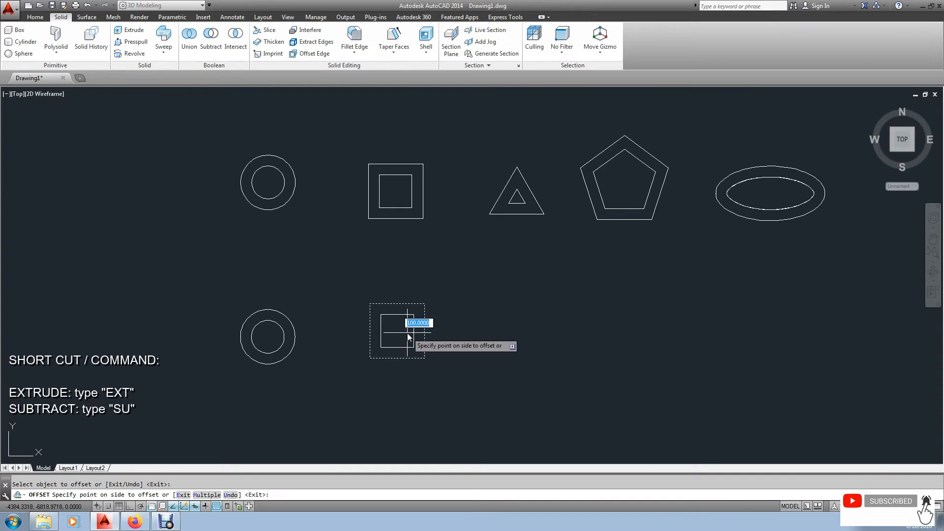
click(408, 335)
right_click(463, 336)
click(486, 342)
Draw a three-sided polygon by its edge below the hollow triangular solid, with a horizontal 500 base and Ortho on
mouse_move(592, 333)
middle_down()
mouse_move(539, 349)
mouse_move(490, 348)
middle_up()
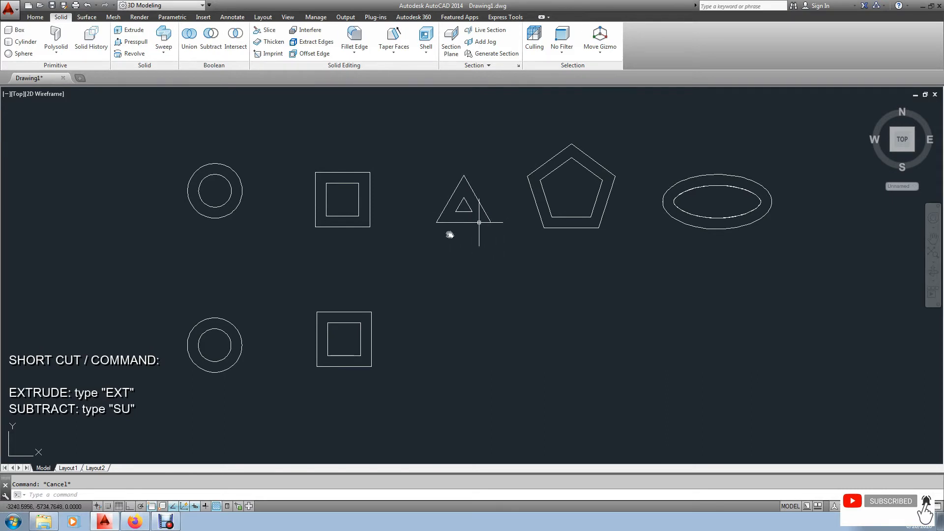
middle_drag(472, 300, 458, 303)
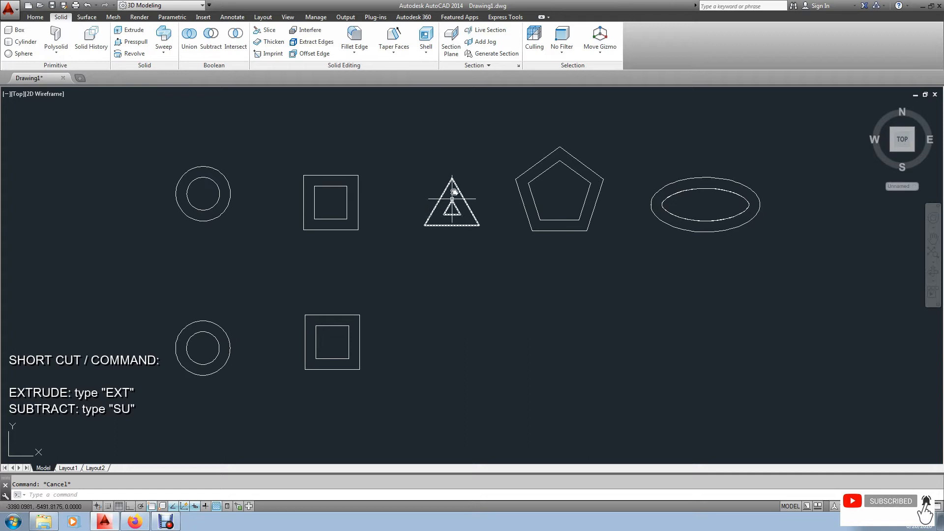
middle_drag(462, 292, 459, 292)
text(pol)
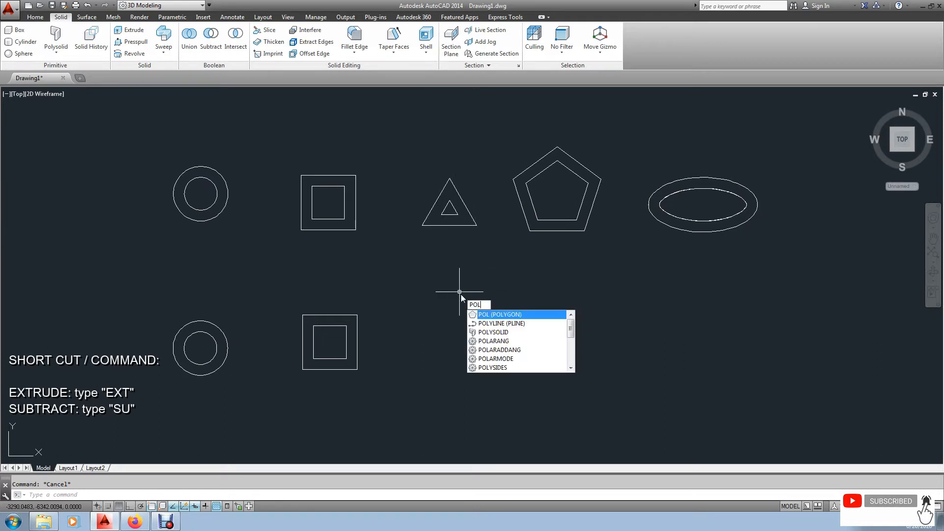
click(503, 315)
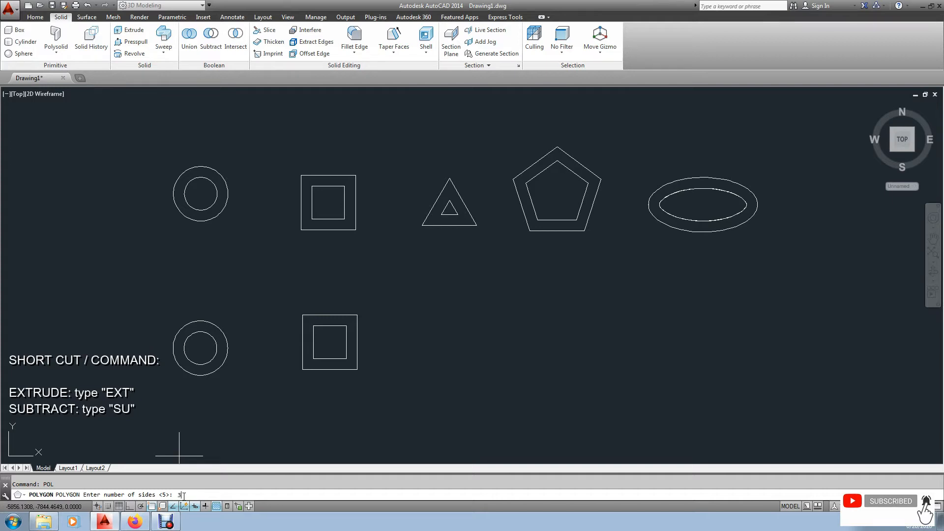
key(Return)
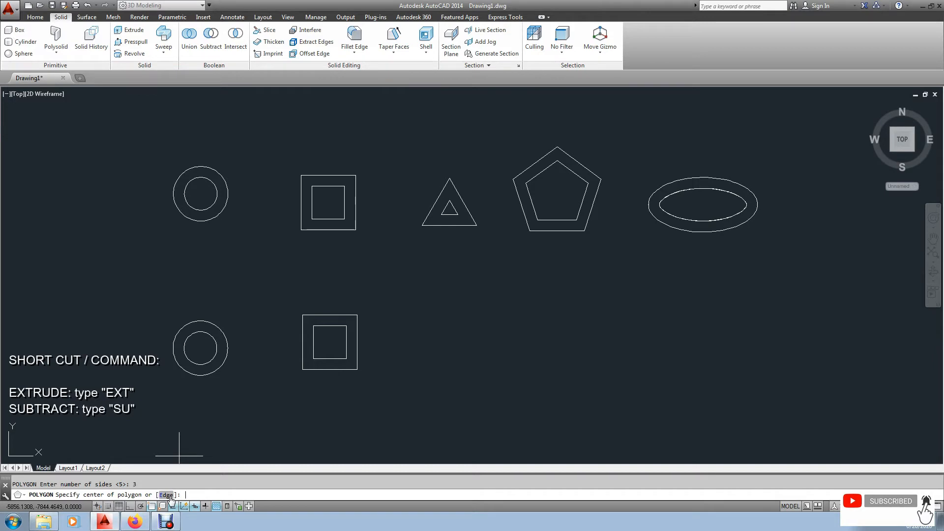
click(167, 496)
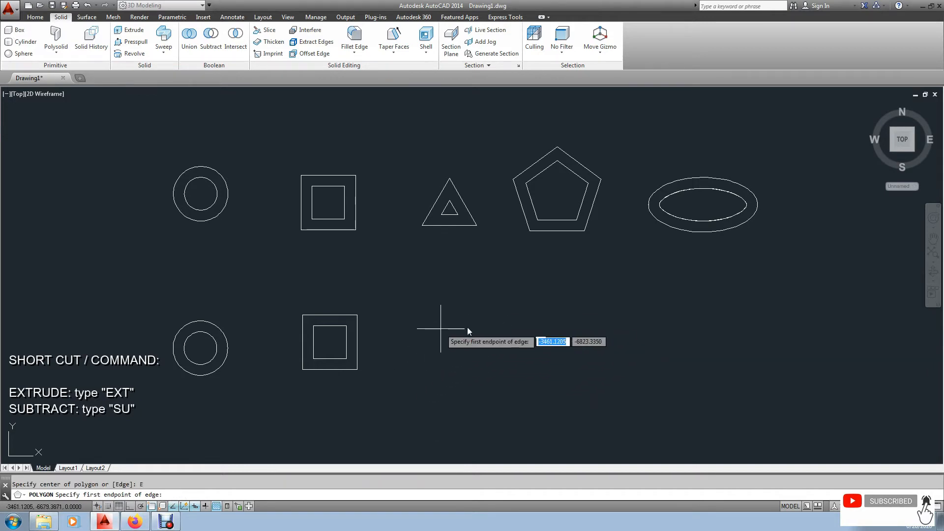
click(441, 336)
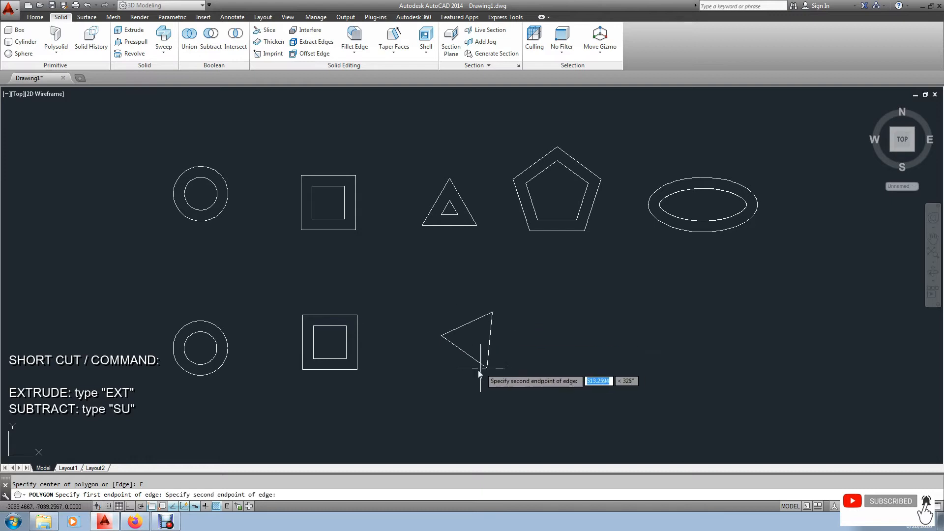
key(F8)
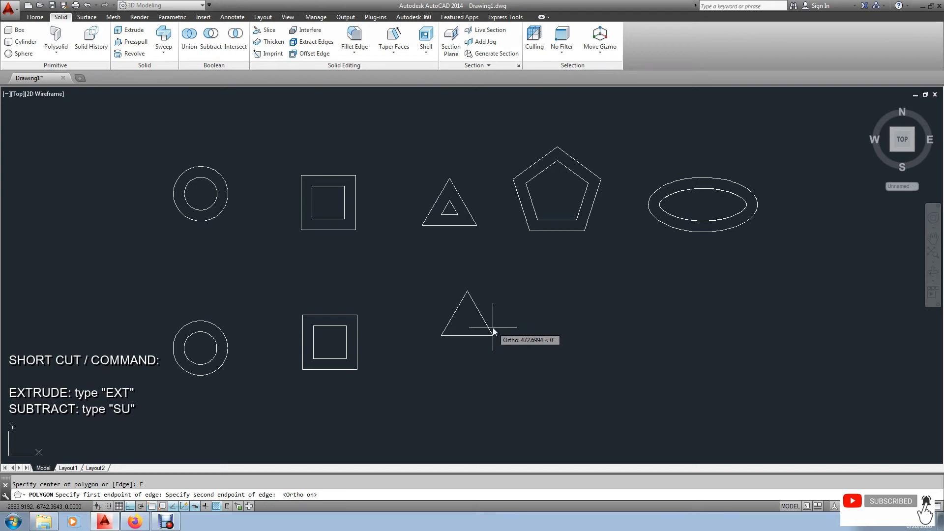
text(500)
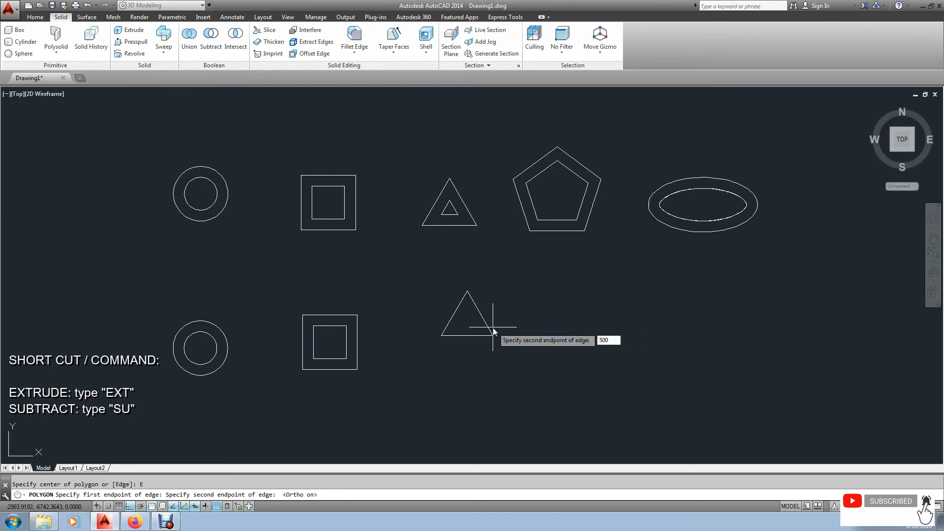
key(Return)
key(Escape)
Move the new triangle down into line with the new circles and squares, below the hollow triangular solid
text(m)
key(Return)
click(450, 325)
key(Return)
click(543, 356)
key(Escape)
Offset the new triangle inward by 100 to form a smaller inner triangle
middle_drag(538, 362, 524, 367)
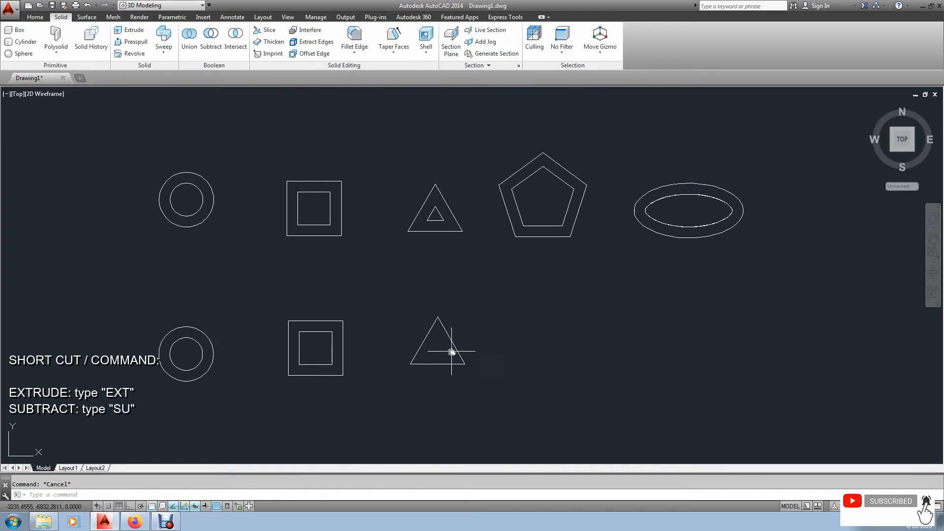
click(435, 215)
key(Escape)
text(o)
key(Return)
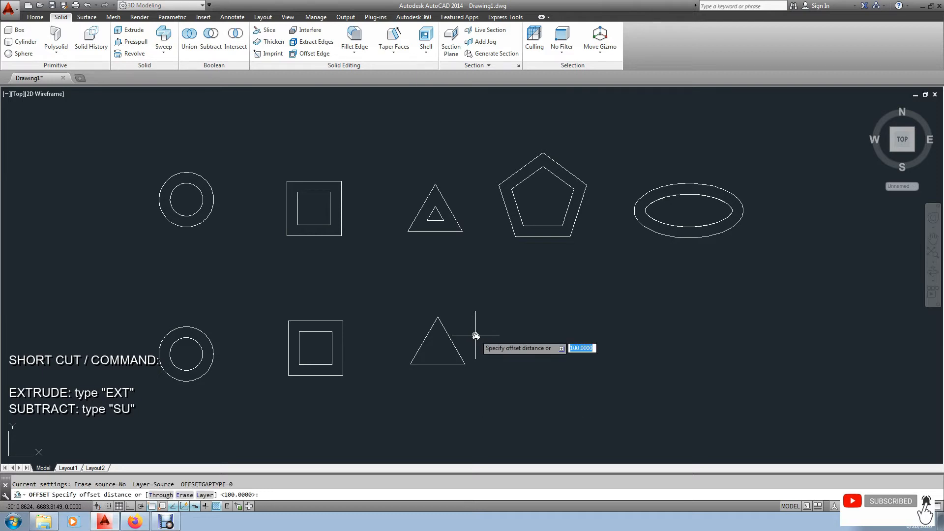
text(100)
key(Return)
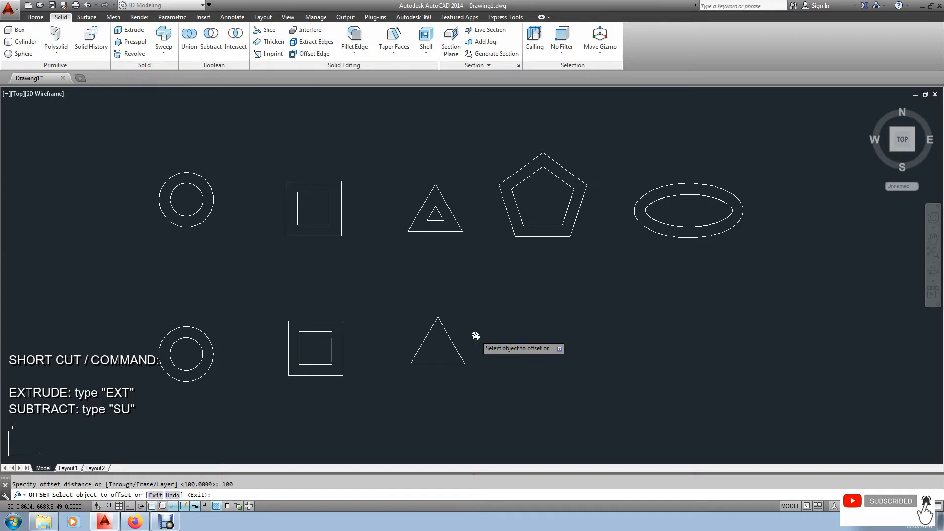
click(453, 342)
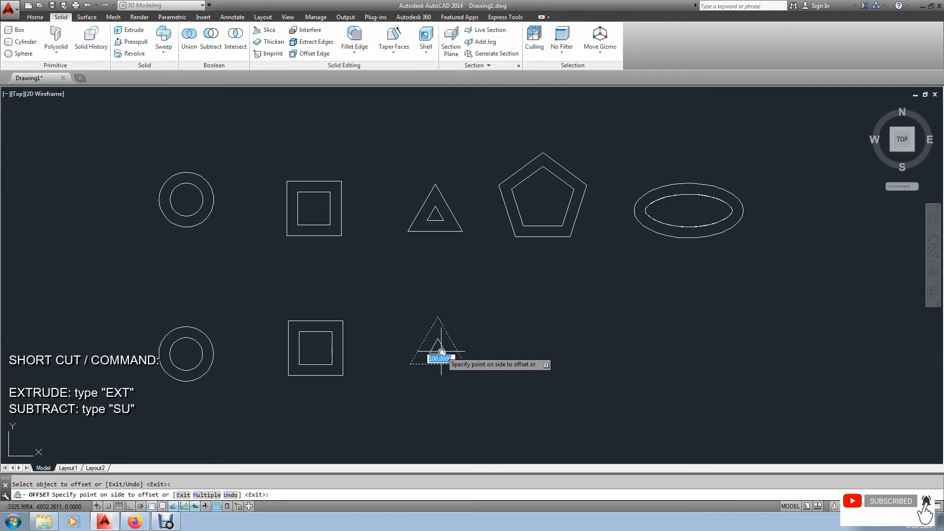
click(440, 351)
right_click(500, 344)
click(523, 348)
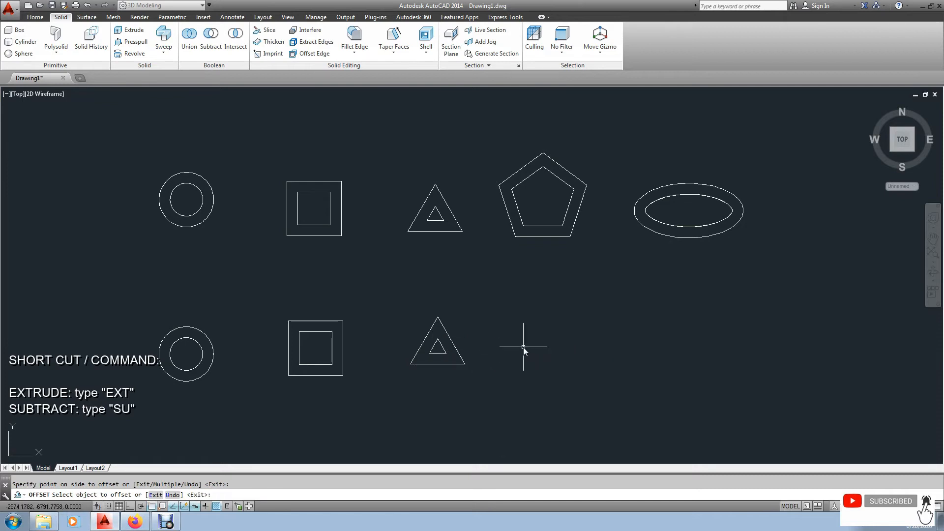
key(Escape)
Draw a five-sided polygon by its edge below the hollow pentagonal solid, with a horizontal 500 base and Ortho on
mouse_move(588, 346)
middle_down()
mouse_move(501, 346)
mouse_move(520, 347)
mouse_move(497, 324)
middle_up()
text(po)
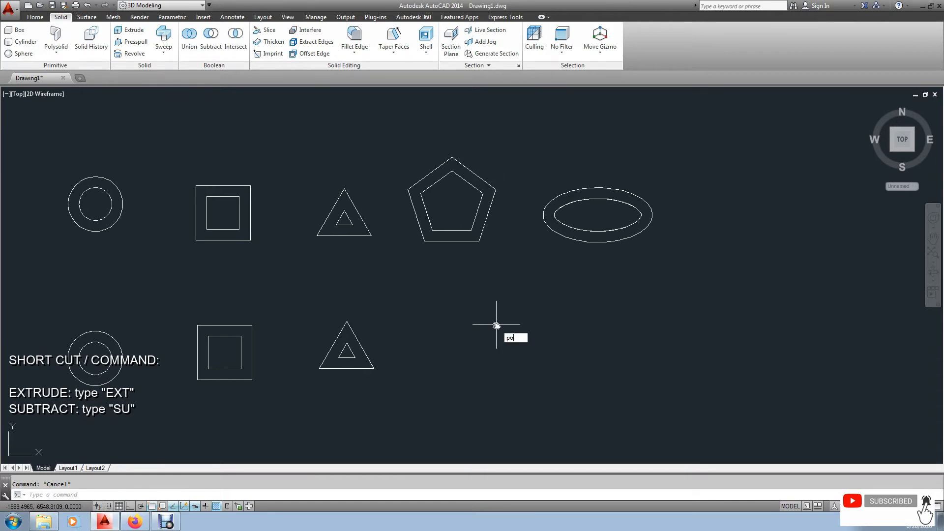
text(l)
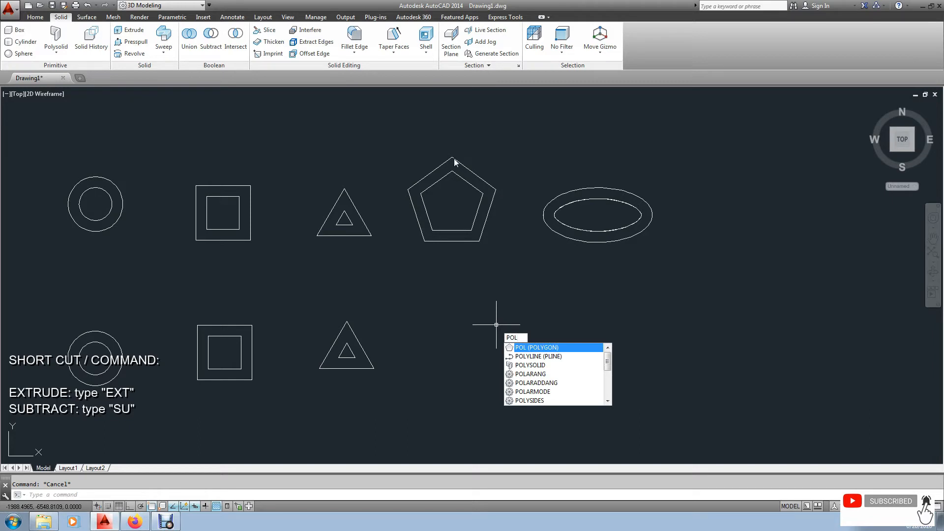
click(548, 349)
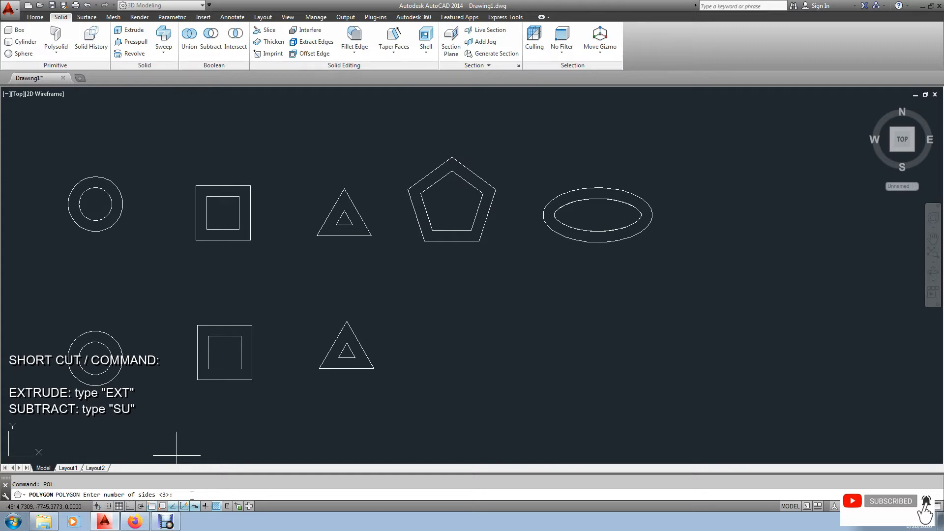
key(Return)
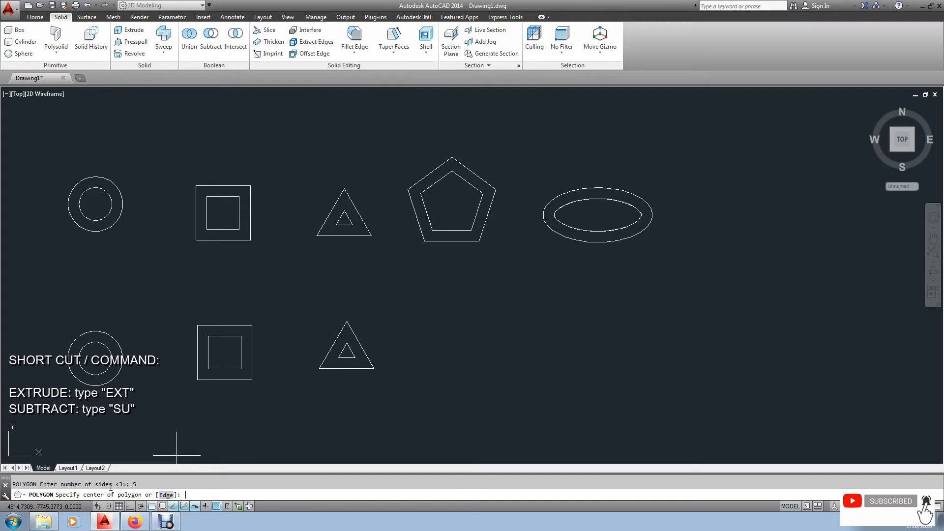
click(166, 496)
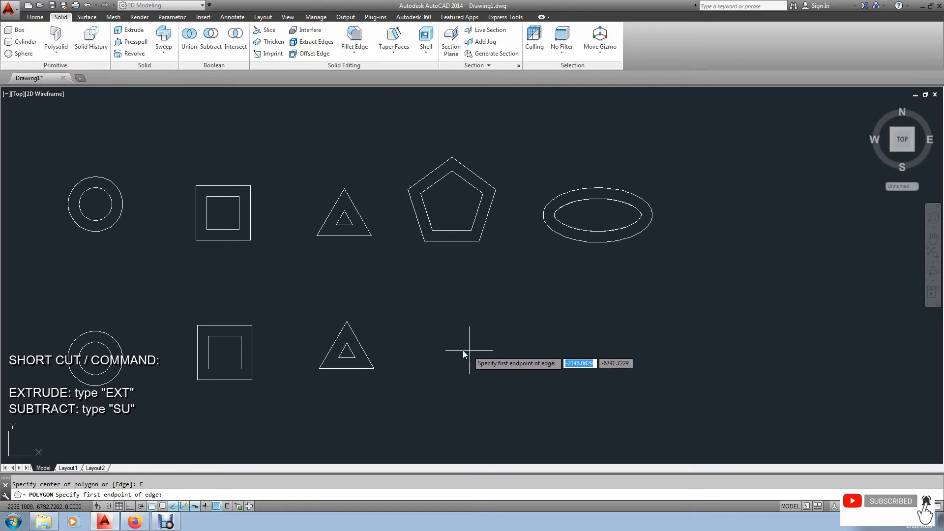
click(442, 344)
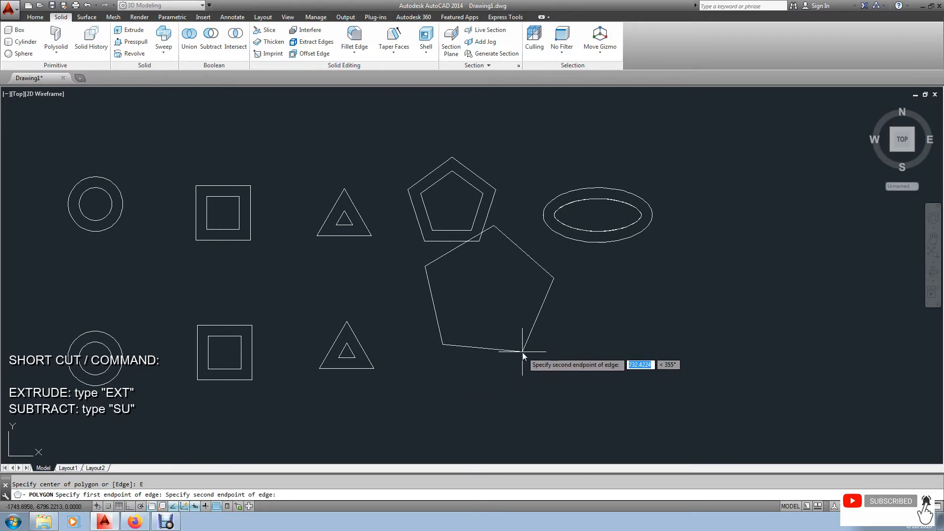
key(F8)
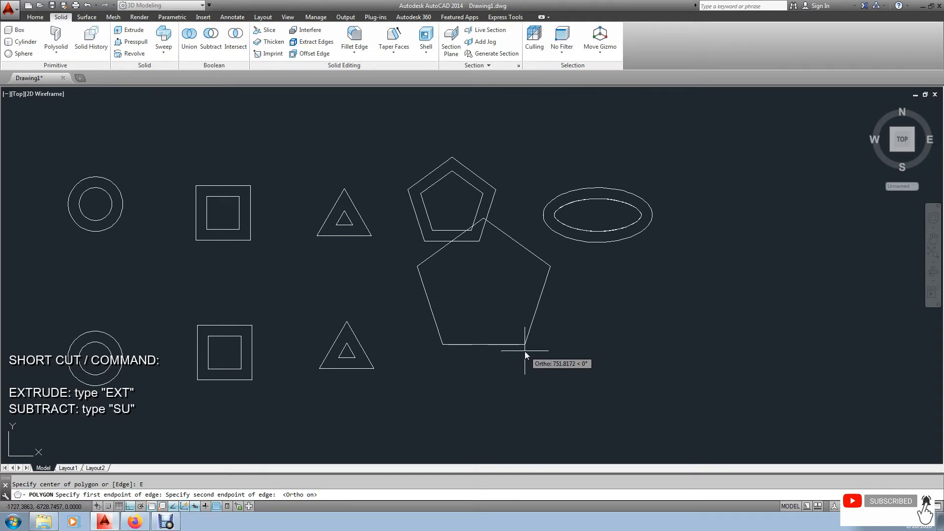
text(500)
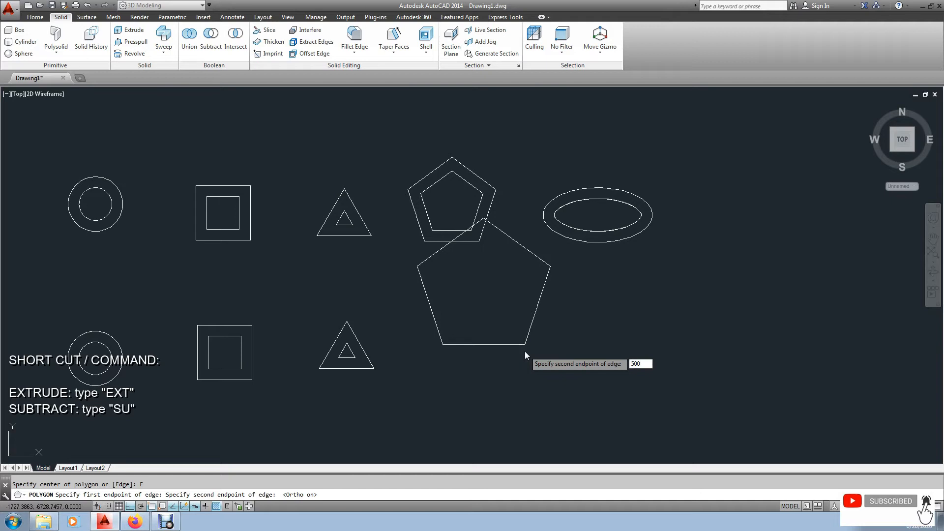
key(Return)
Move the new pentagon down, clear of the hollow pentagonal solid and into the row of new profiles
text(m)
key(Return)
click(509, 309)
key(Return)
click(561, 312)
click(550, 342)
key(Escape)
Offset the new pentagon inward by 100 to form a smaller inner pentagon
middle_drag(545, 338, 533, 338)
text(o)
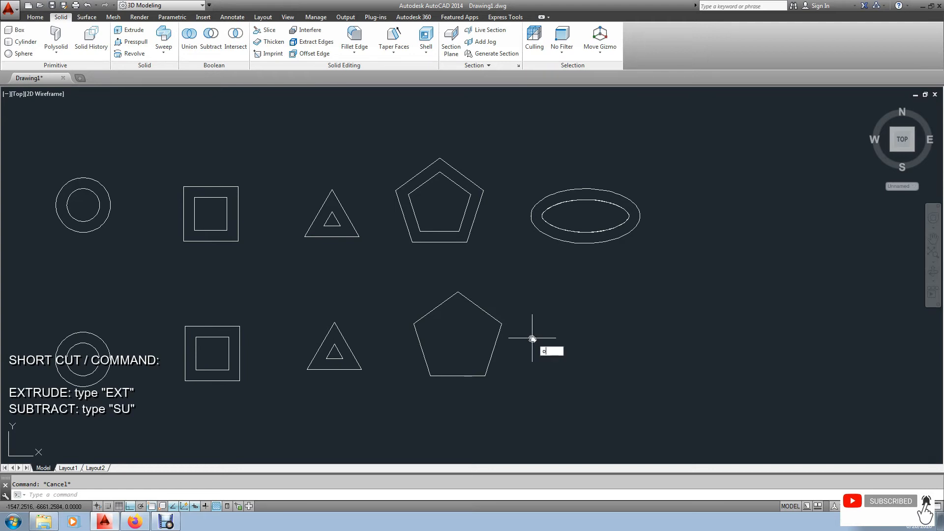
key(Return)
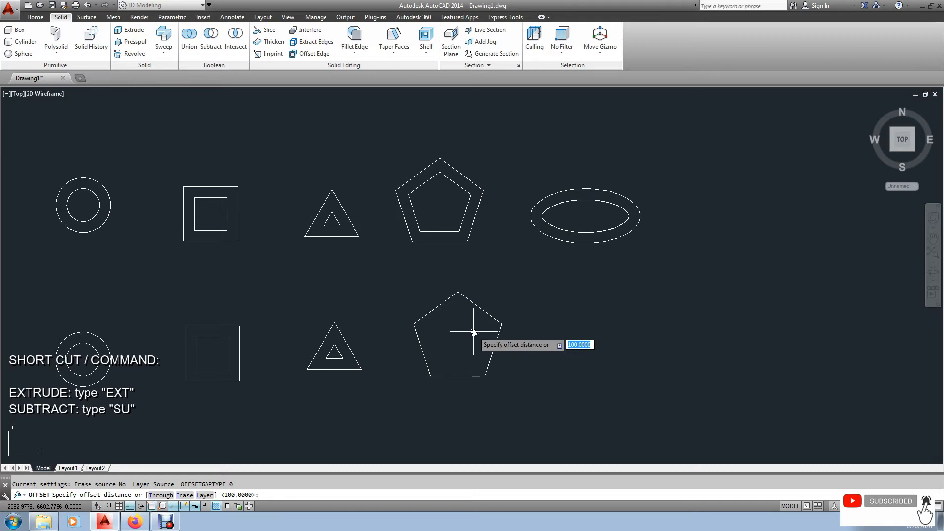
text(100)
key(Return)
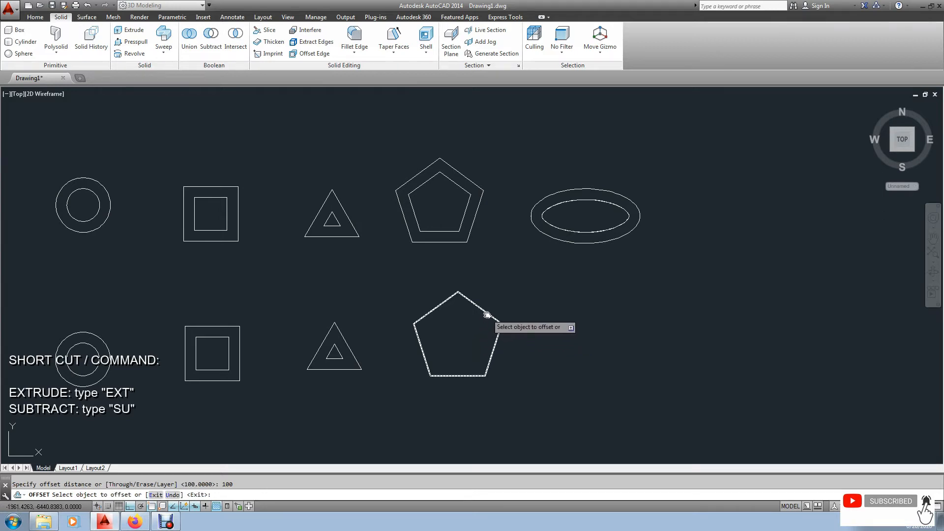
click(487, 315)
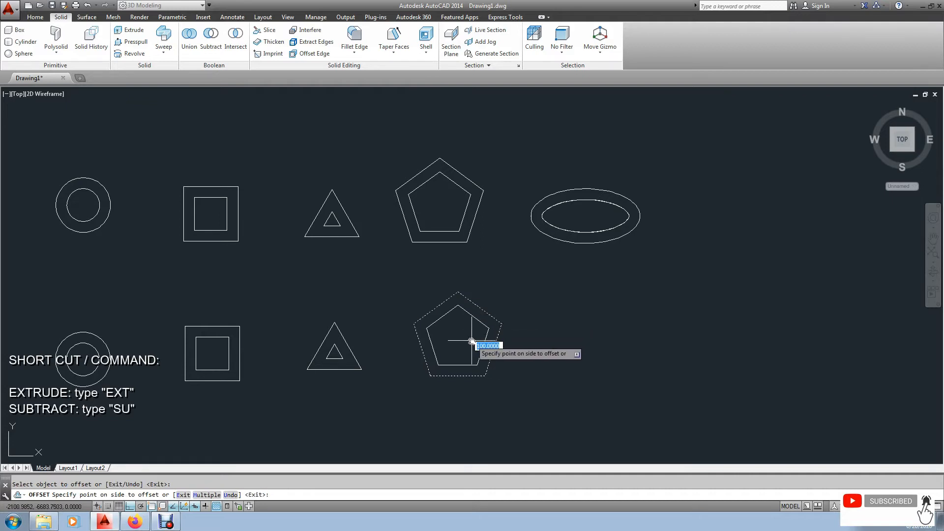
click(473, 339)
right_click(524, 340)
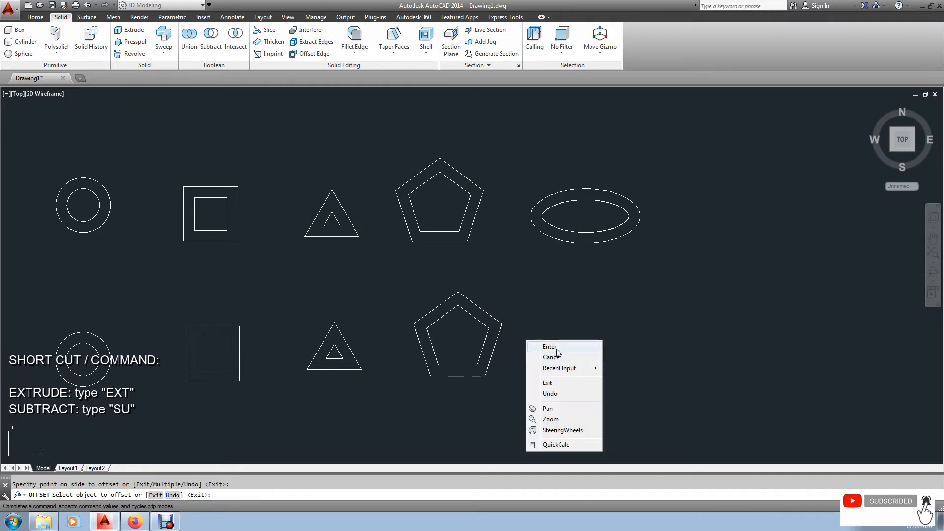
click(556, 347)
Draw an ellipse by its center below the hollow elliptical solid, with a horizontal half-axis of 500 and a vertical half-axis of 250
middle_drag(615, 338, 574, 348)
key(Escape)
text(el)
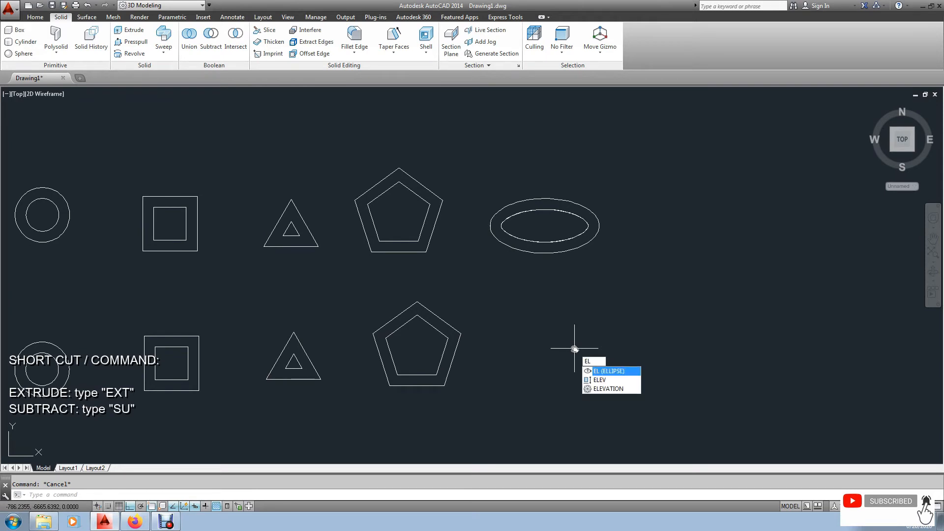
key(Return)
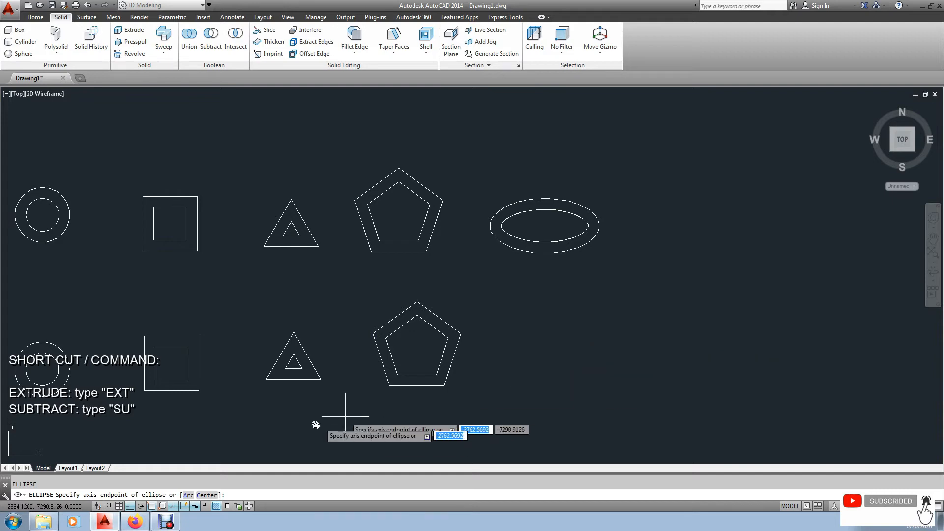
click(207, 494)
click(552, 350)
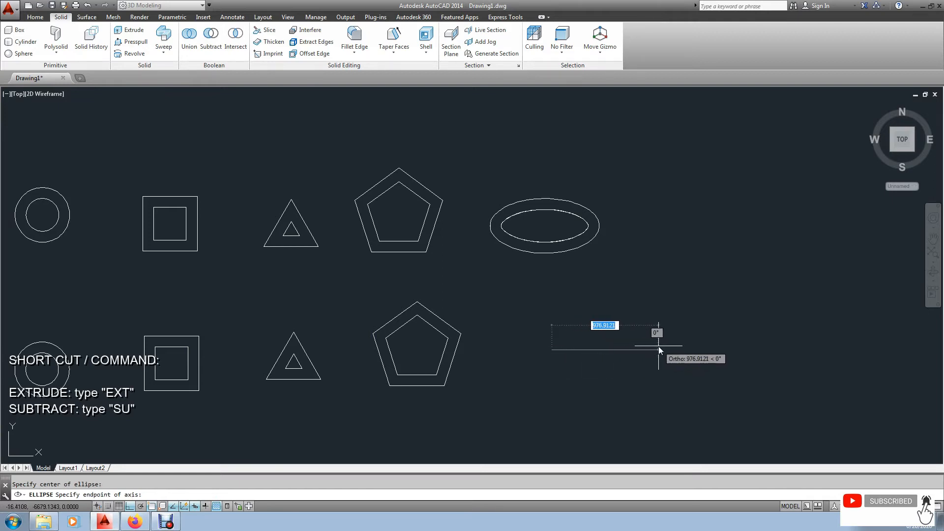
text(500)
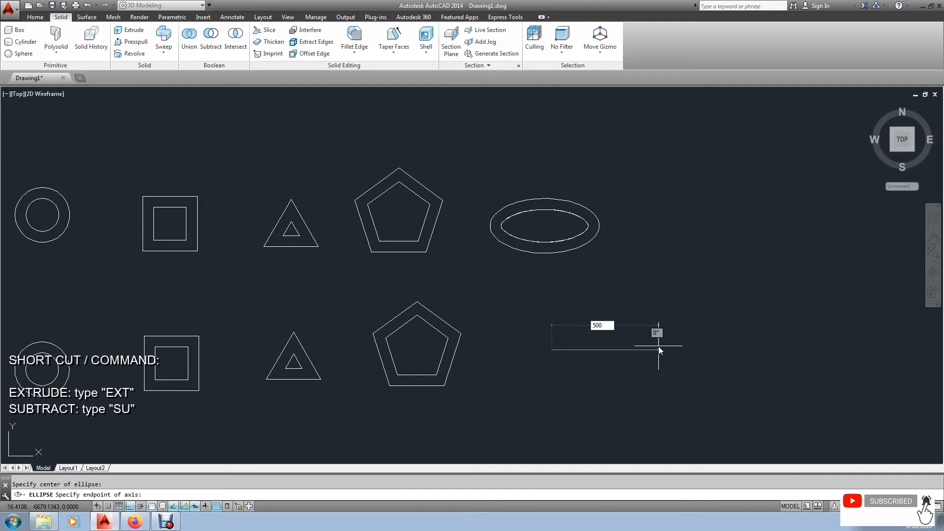
key(Return)
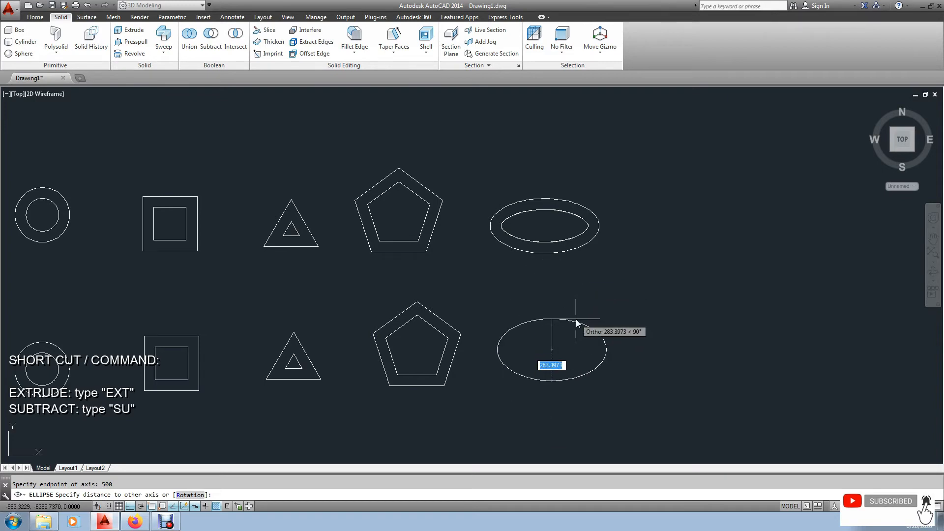
text(250)
key(Return)
key(Escape)
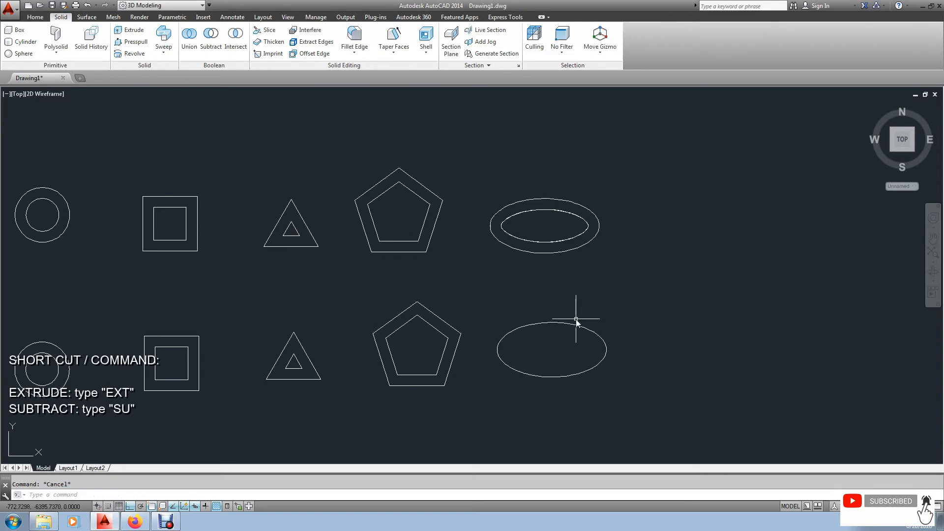
Offset the new ellipse inward by 100 to form a smaller inner ellipse
text(100)
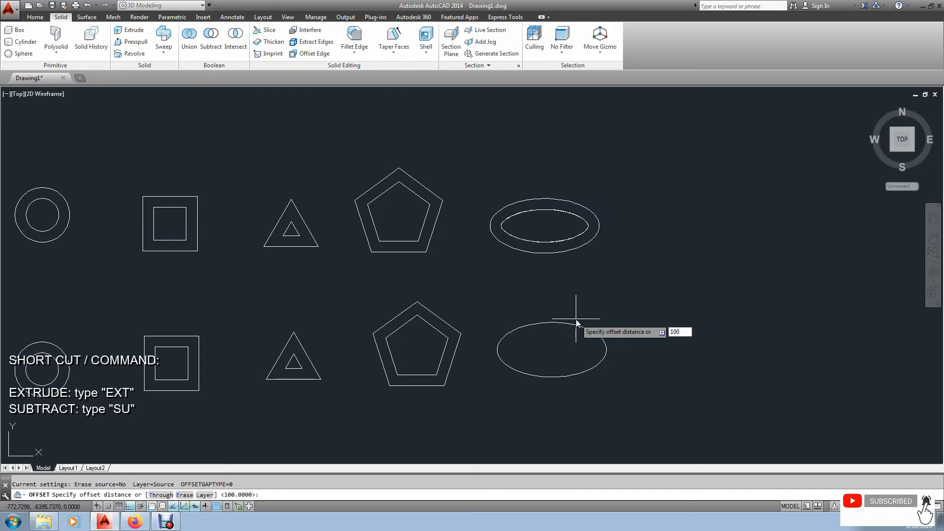
key(Return)
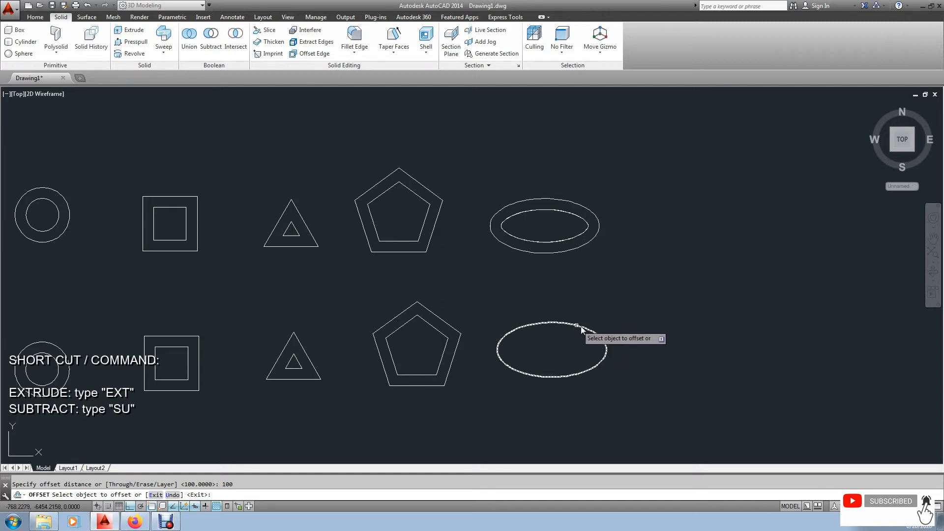
click(581, 327)
click(566, 353)
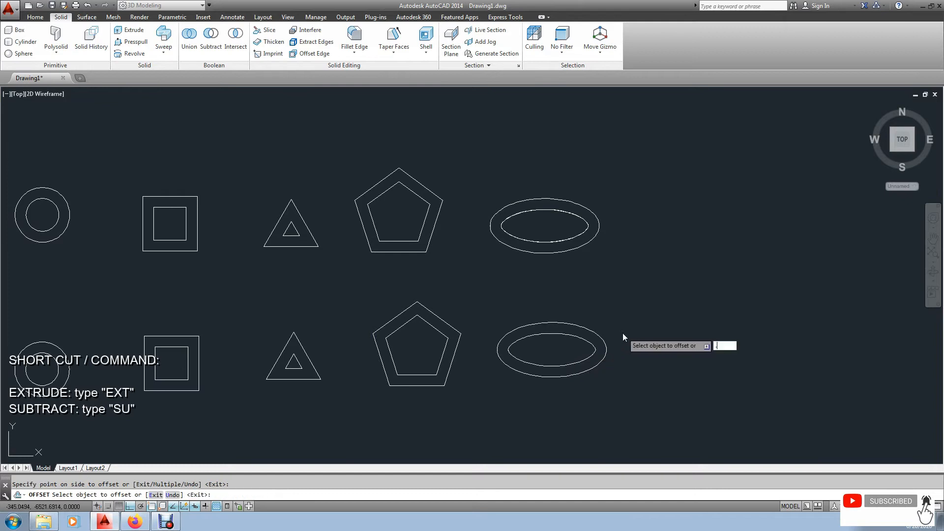
key(Return)
key(Escape)
middle_drag(493, 342, 598, 328)
middle_drag(433, 305, 484, 303)
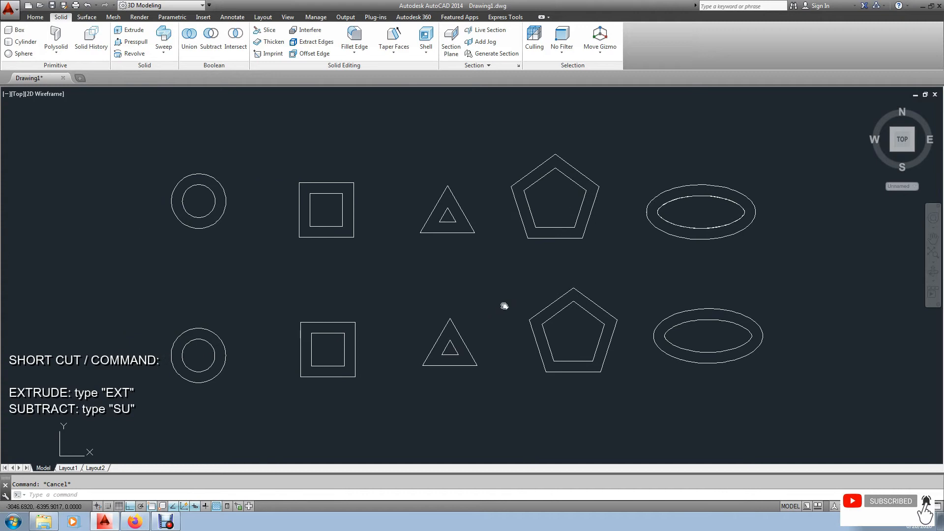
click(48, 94)
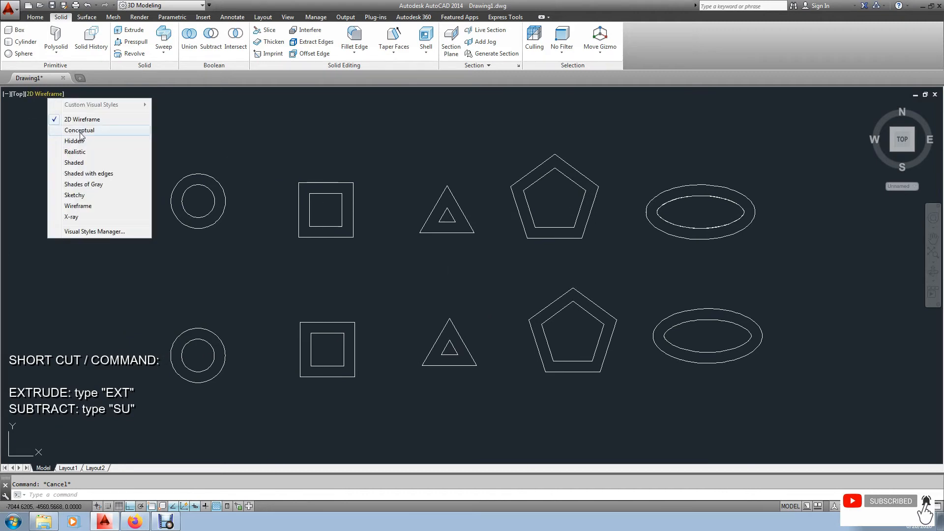
click(168, 126)
key(Escape)
key(Escape)
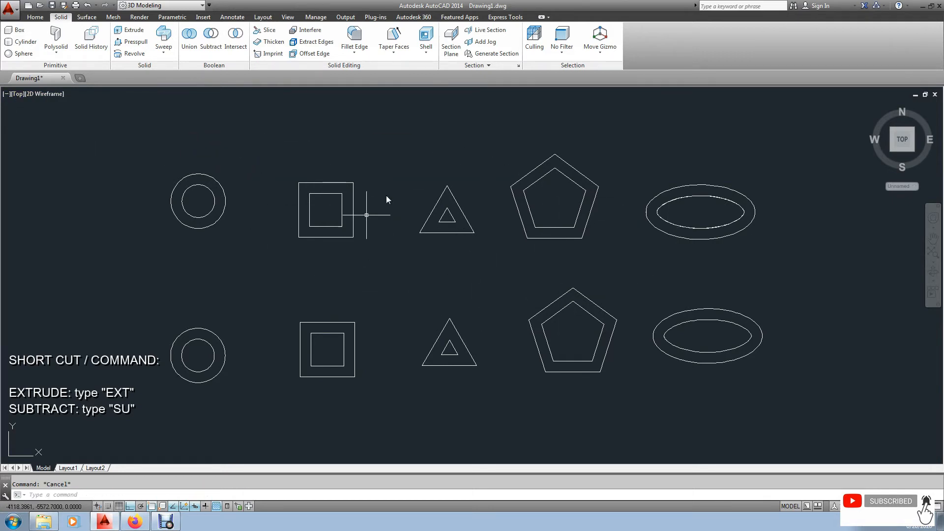
Switch the viewport to the SW Isometric view with the Realistic visual style
click(17, 95)
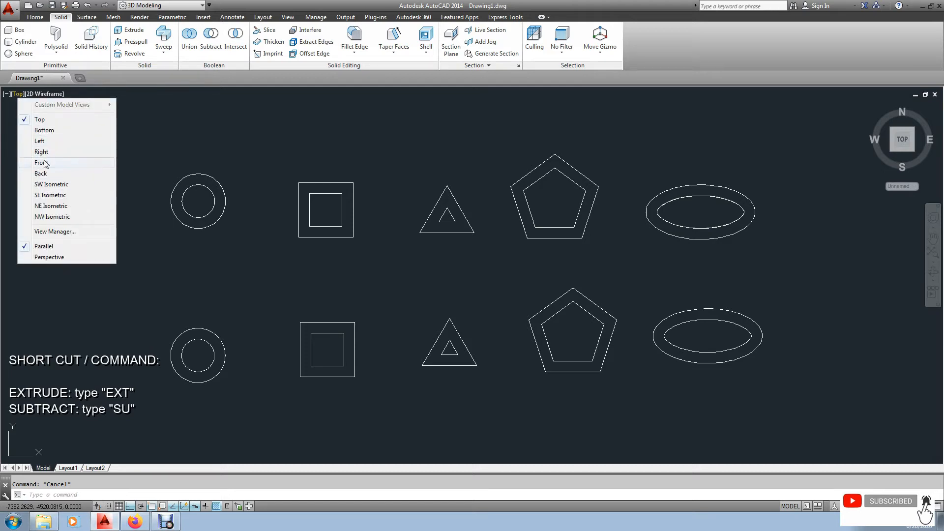
click(59, 187)
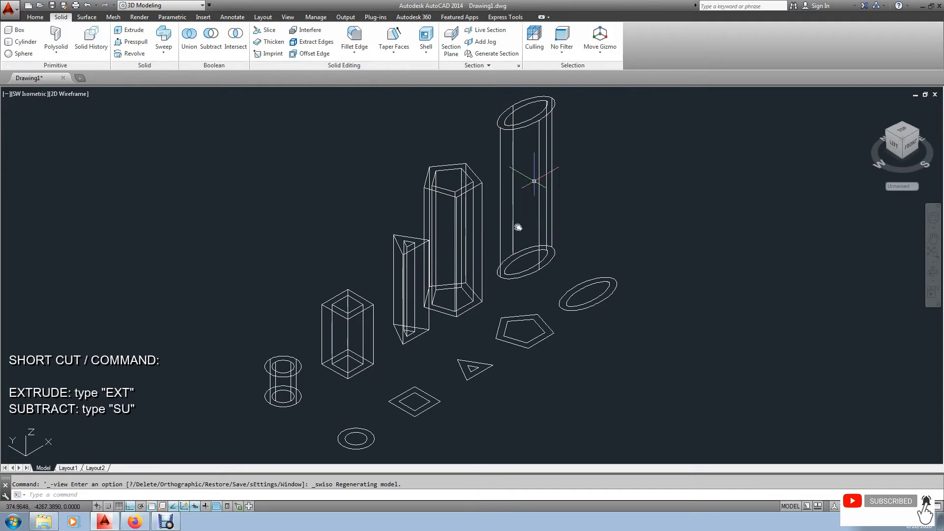
middle_drag(459, 270, 458, 272)
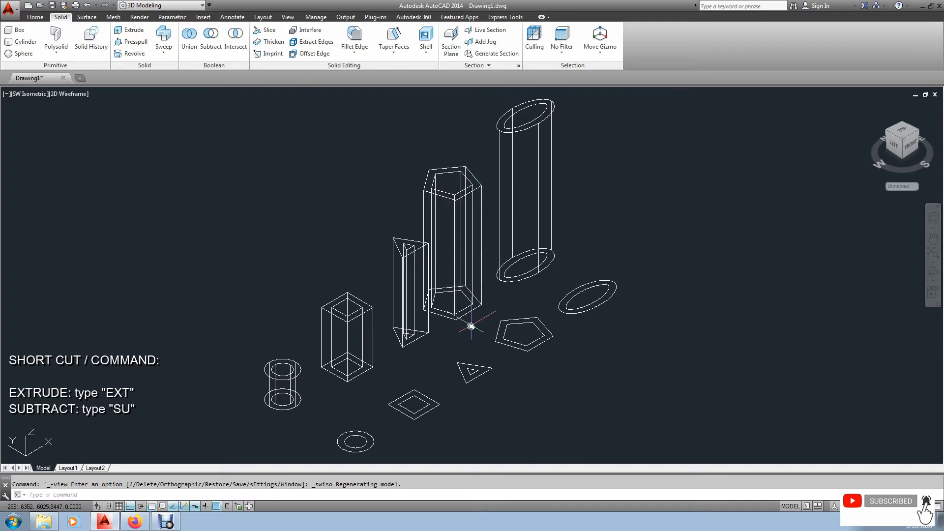
middle_drag(486, 312, 485, 314)
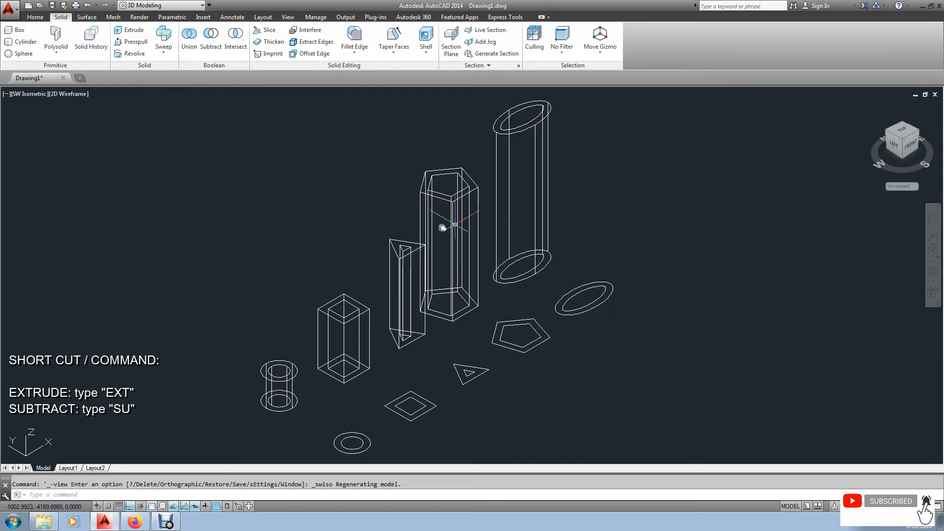
click(64, 94)
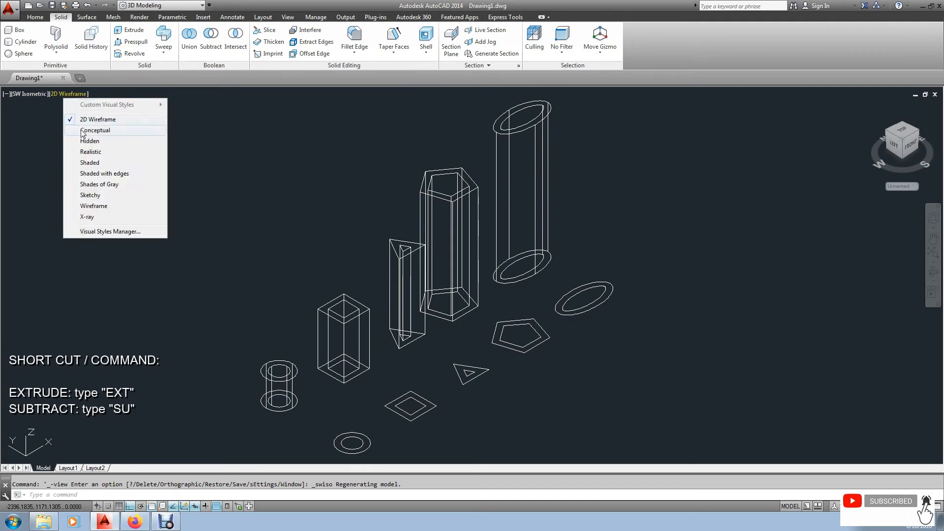
click(91, 152)
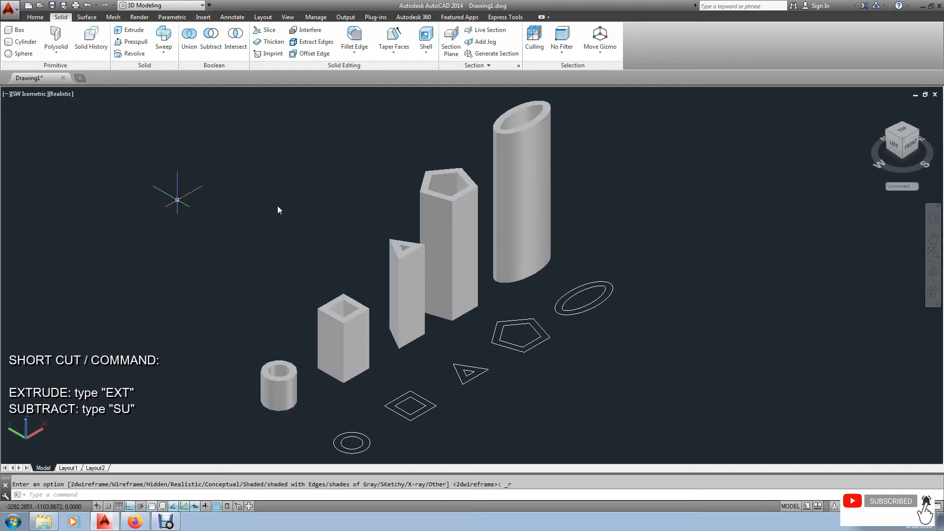
Examine the shaded hollow sample solids and the flat profiles in front of them, taking a closer look at the elliptical solid
mouse_move(567, 223)
middle_down()
mouse_move(565, 232)
mouse_move(574, 215)
mouse_move(567, 223)
middle_up()
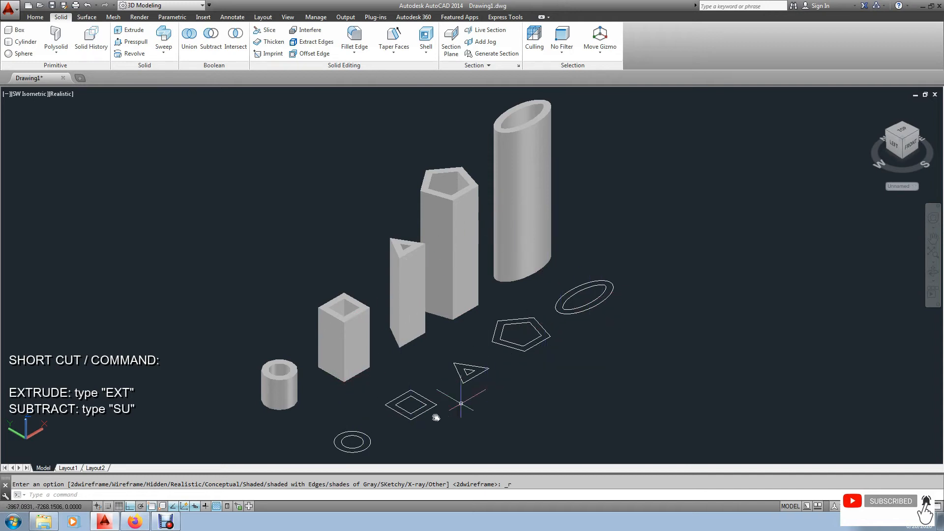
middle_drag(547, 335, 549, 319)
middle_drag(515, 356, 524, 346)
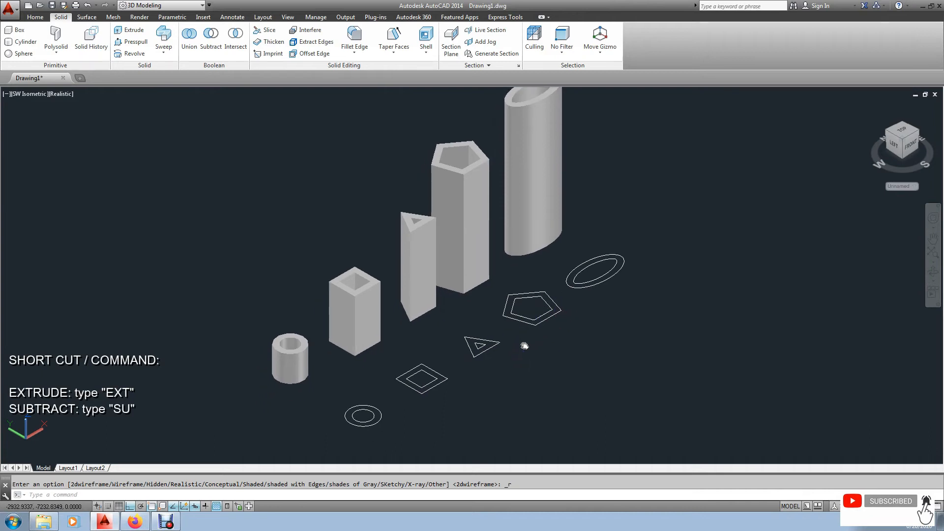
middle_drag(527, 305, 577, 299)
click(531, 164)
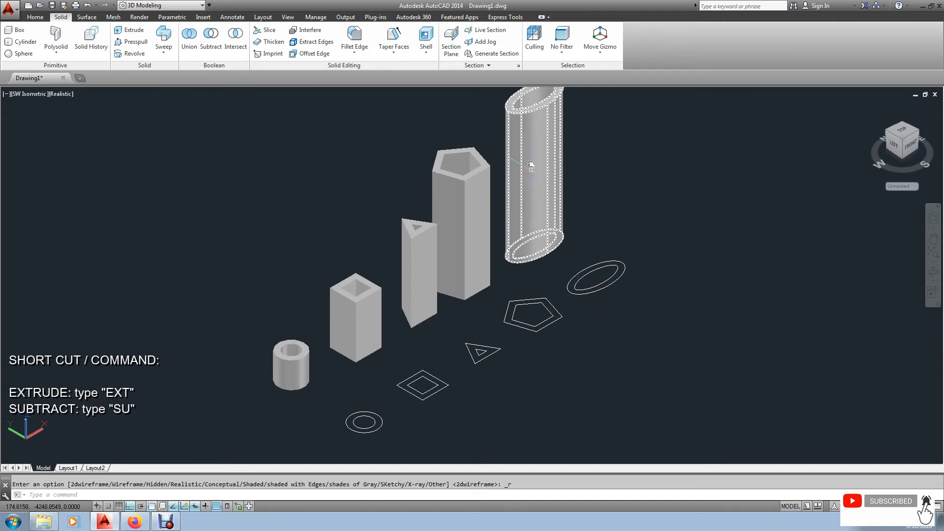
scroll(572, 283, up, 3)
middle_drag(533, 223, 530, 218)
key(Escape)
scroll(558, 269, down, 4)
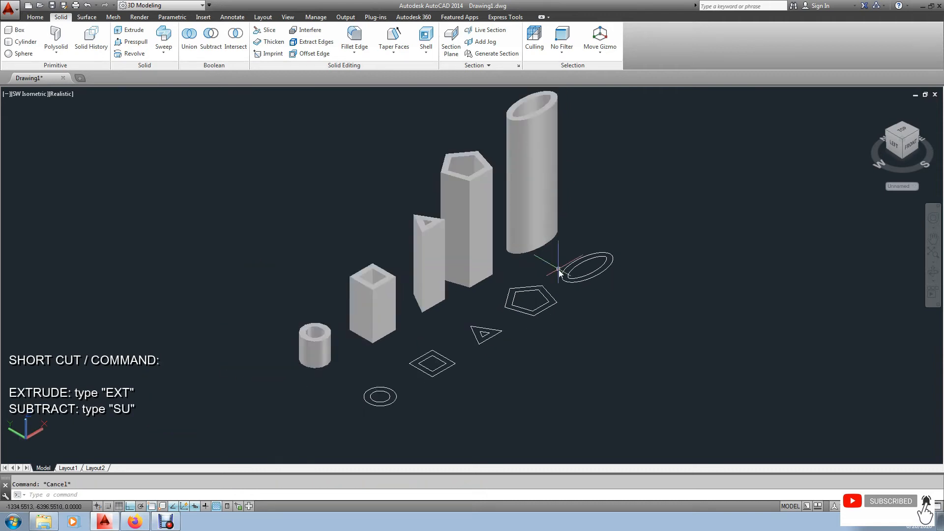
Move all five new pairs of profiles together with Ortho on, farther forward from the row of hollow solids
text(m)
key(Return)
click(623, 305)
click(543, 276)
click(544, 388)
click(432, 338)
click(445, 412)
click(364, 382)
key(Return)
click(558, 376)
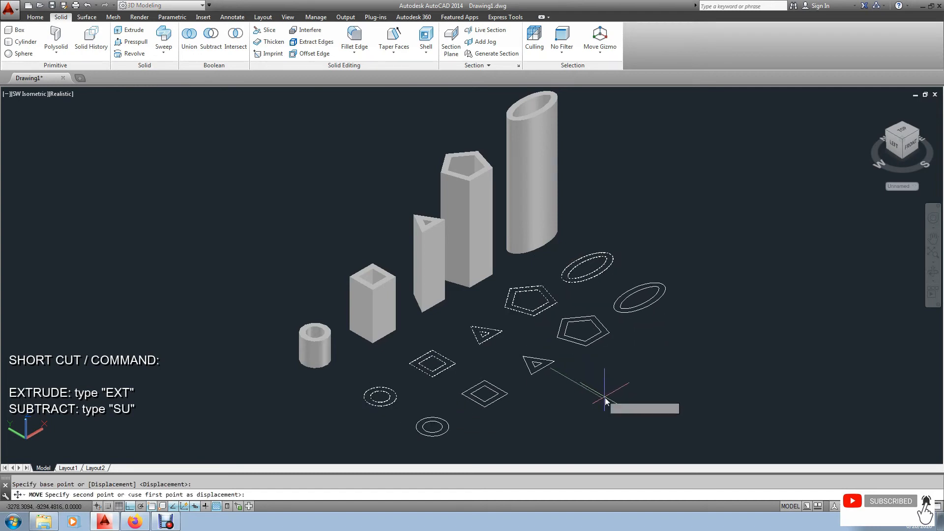
click(606, 397)
key(Escape)
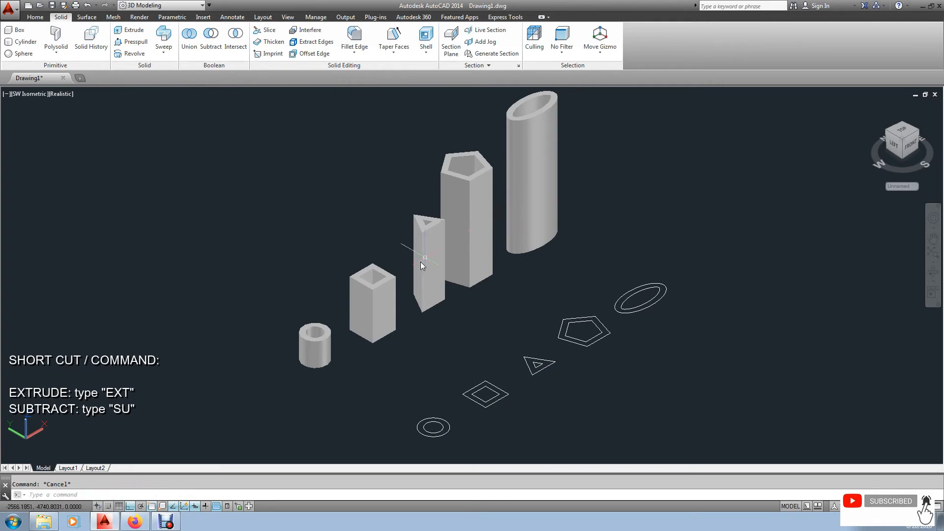
Extrude the outer circle of the new circle pair into a solid cylinder 500 high
middle_drag(557, 307, 550, 281)
middle_drag(520, 350, 524, 317)
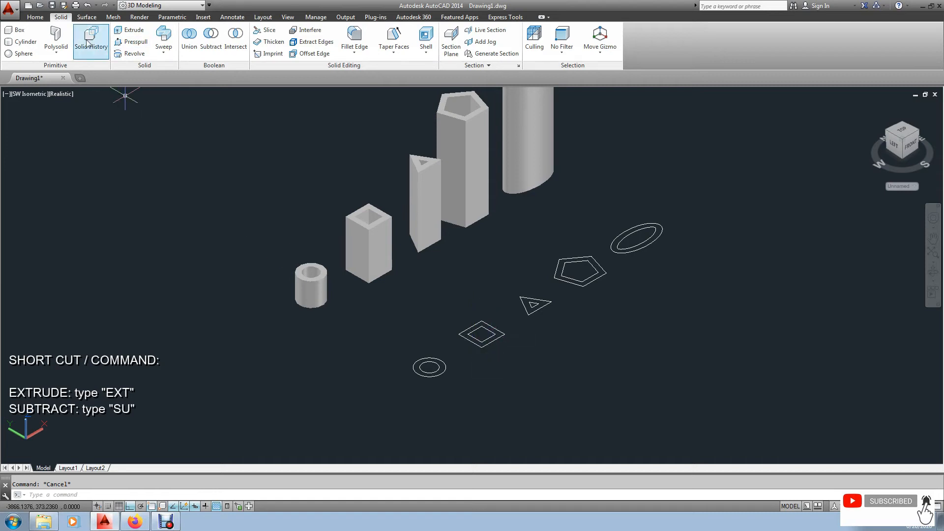
click(39, 20)
click(59, 19)
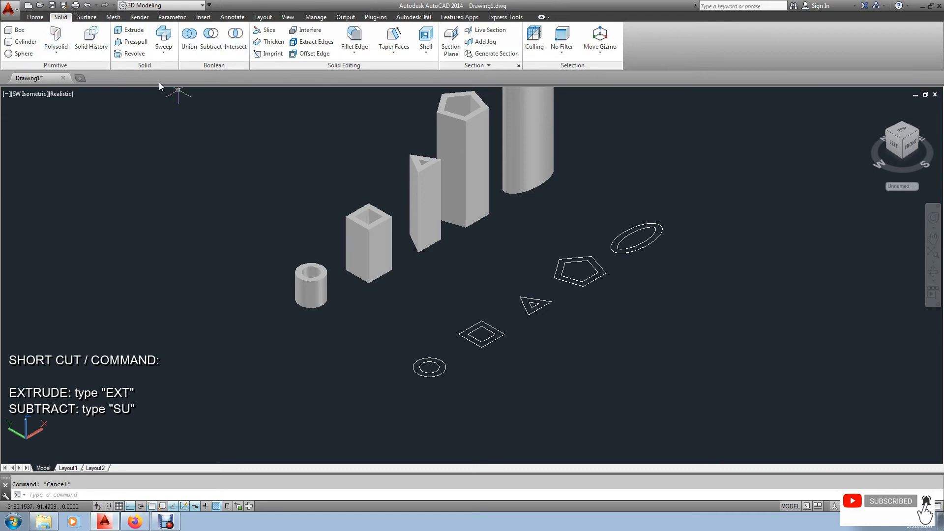
click(139, 34)
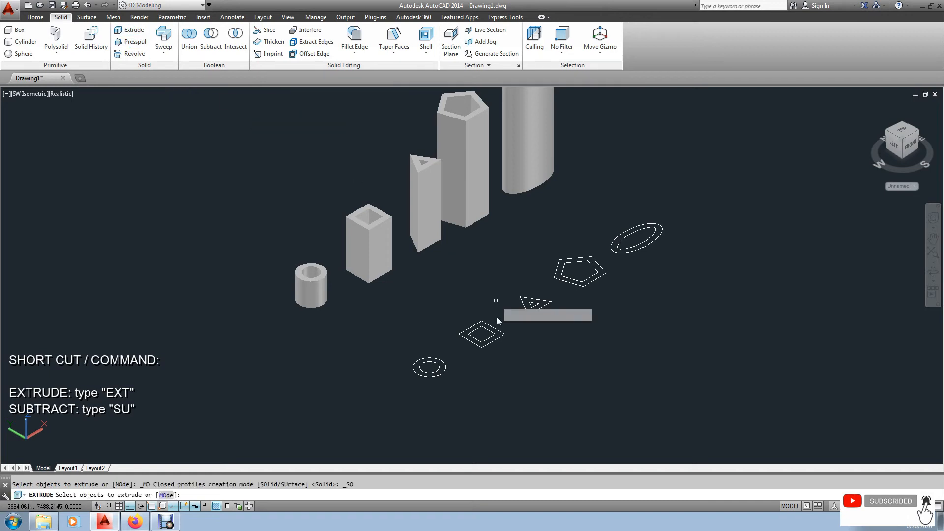
click(446, 367)
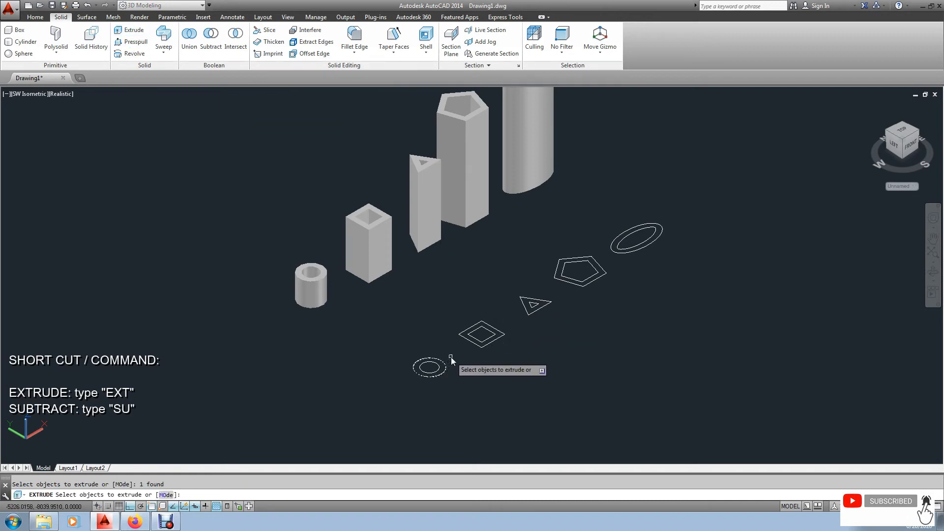
right_click(455, 357)
click(477, 362)
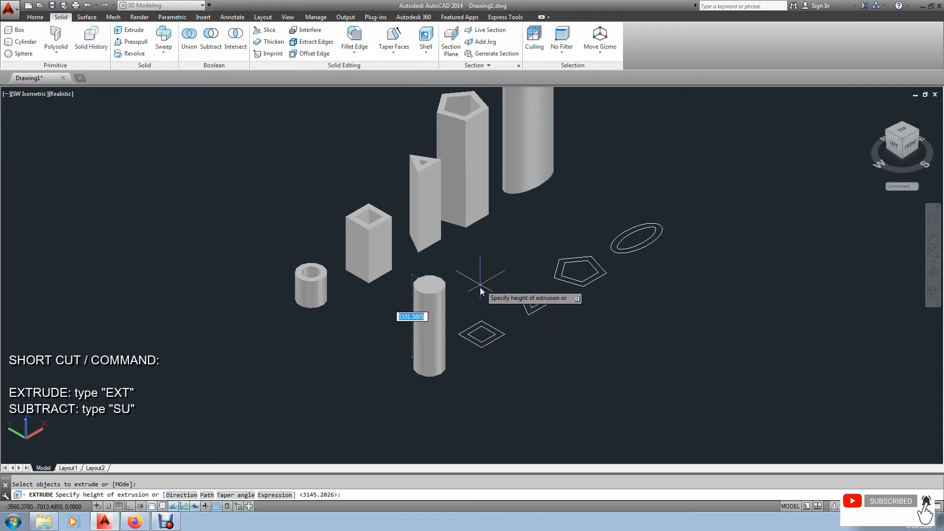
text(50)
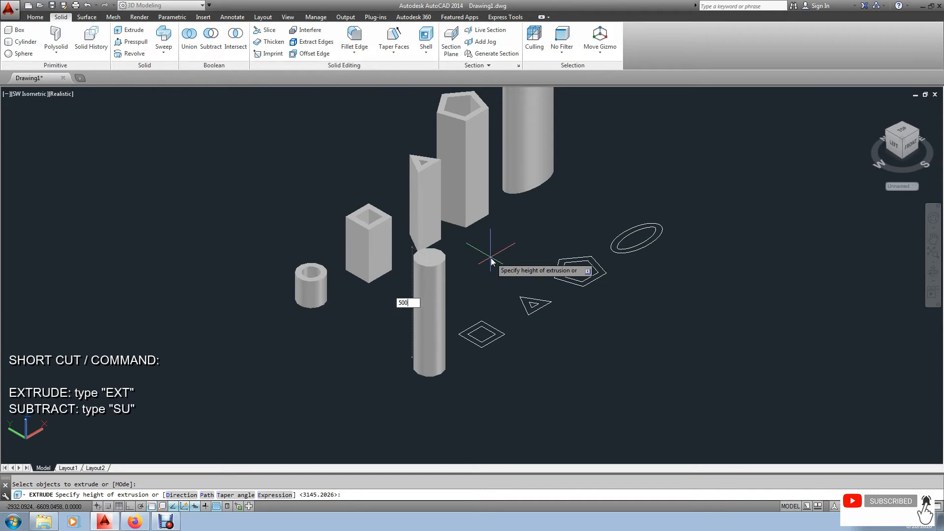
text(0)
key(Return)
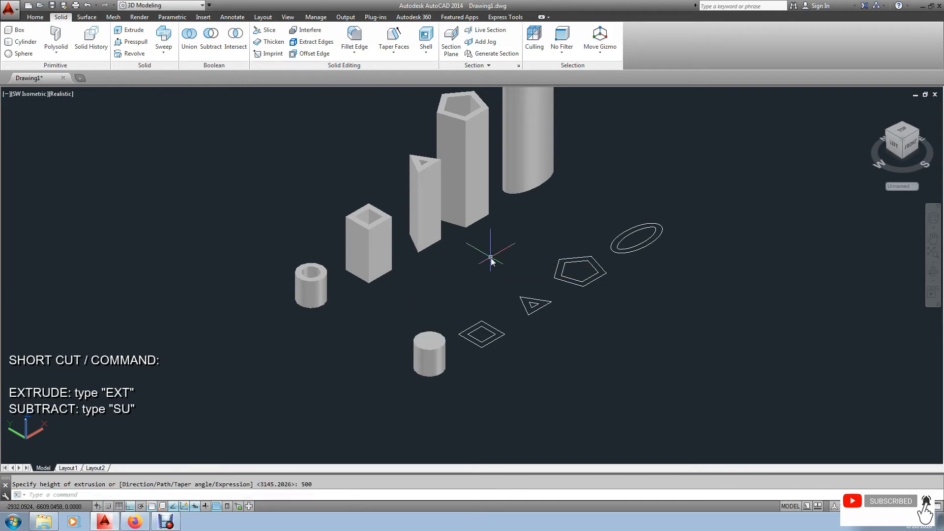
key(Escape)
middle_drag(552, 316, 516, 327)
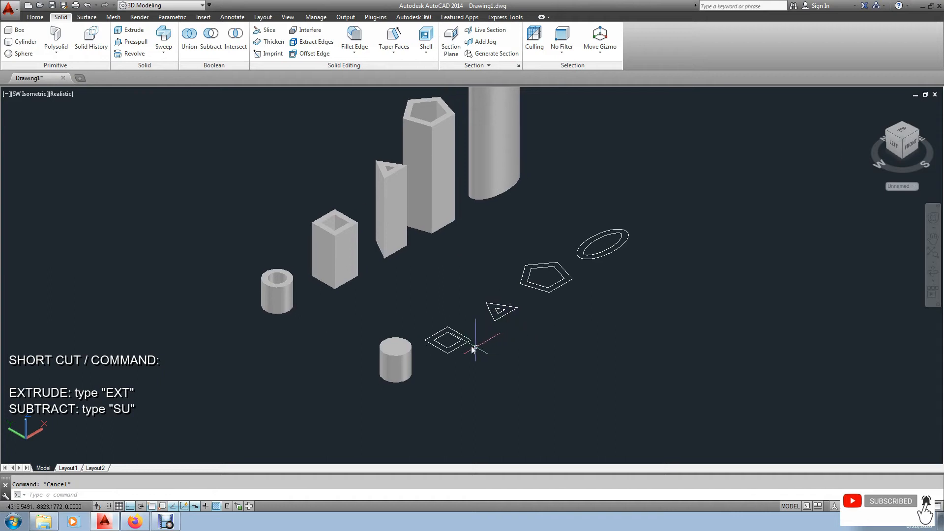
click(461, 336)
middle_drag(505, 348, 486, 342)
text(ext)
key(Return)
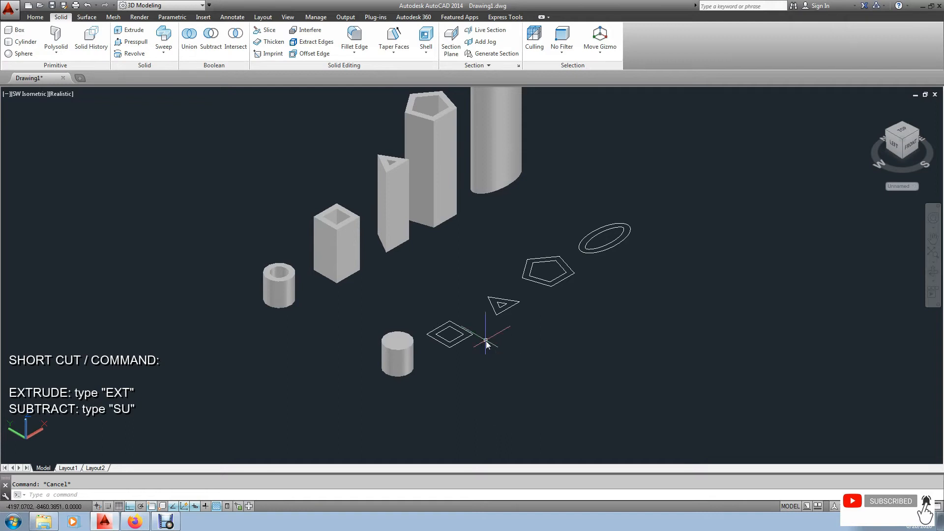
Extrude the outer square of the new square pair into a solid prism 1000 high
middle_drag(443, 264, 497, 313)
scroll(478, 354, up, 3)
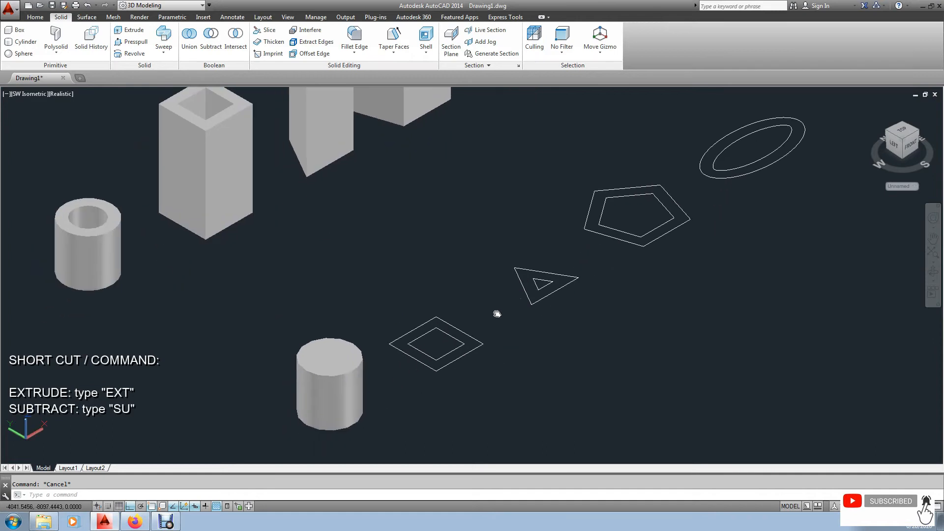
text(ext)
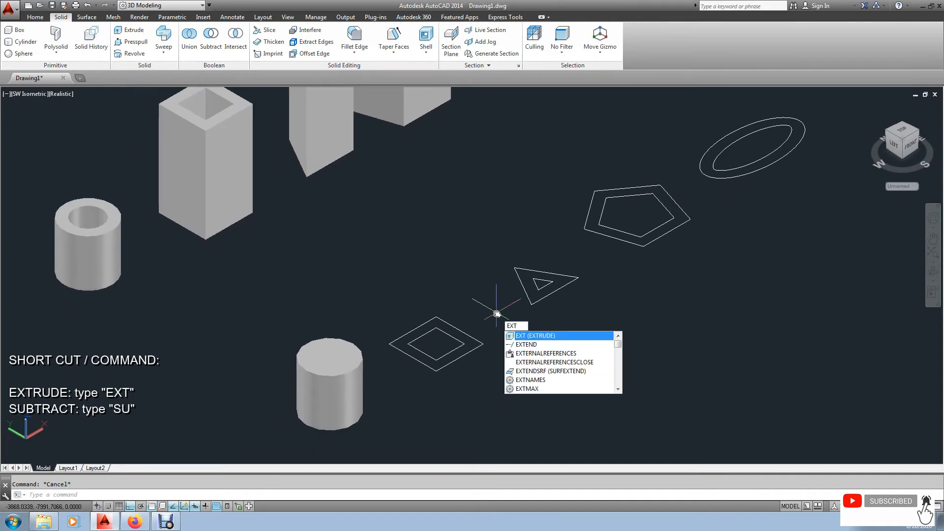
key(Return)
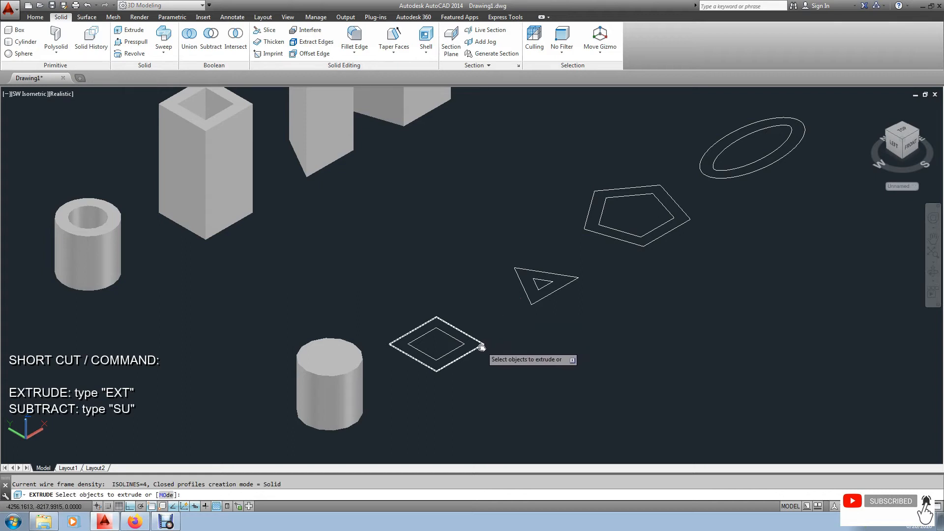
click(482, 347)
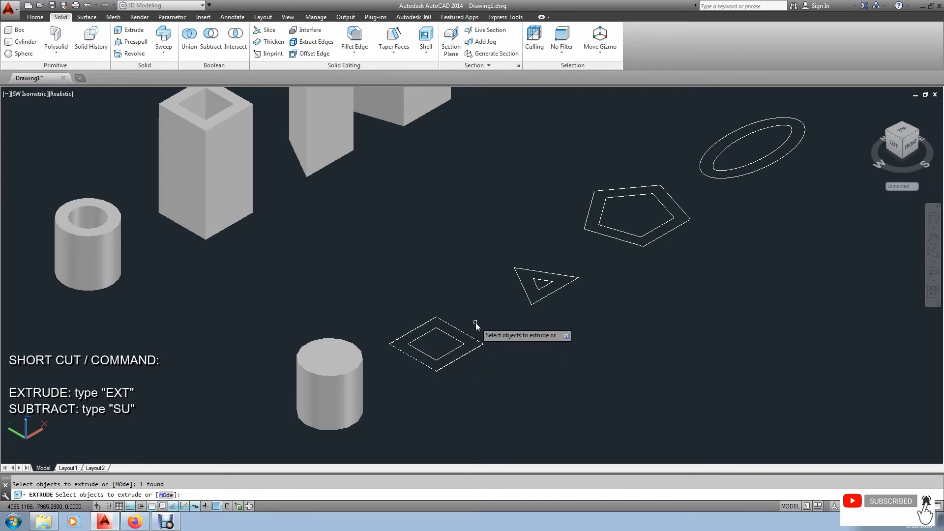
right_click(487, 326)
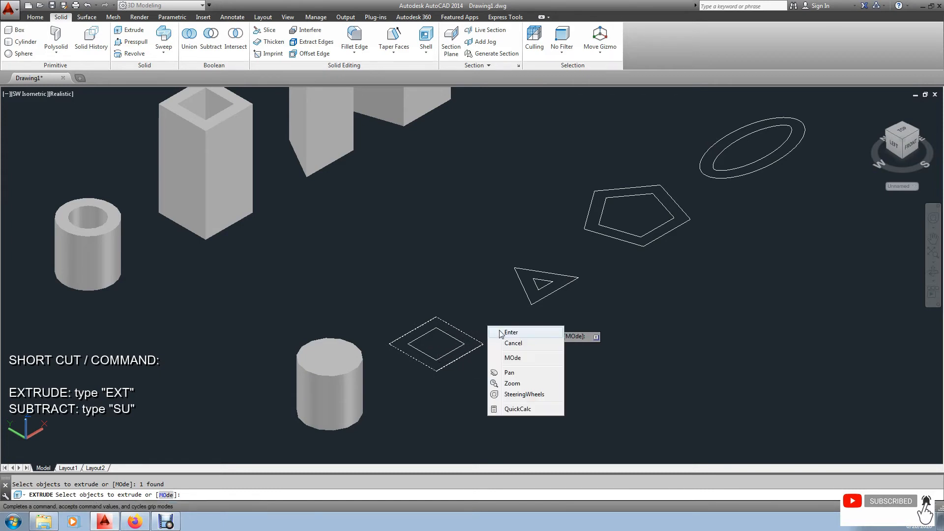
click(510, 333)
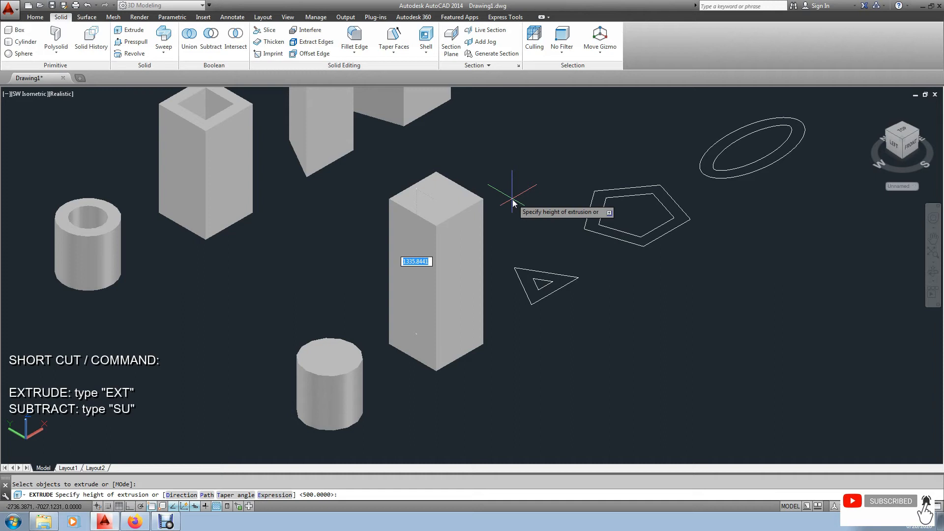
text(1000)
key(Return)
Extrude the outer triangle of the new triangle pair into a solid prism 1500 high
middle_drag(570, 274, 490, 298)
click(491, 297)
click(504, 299)
key(Escape)
text(ex)
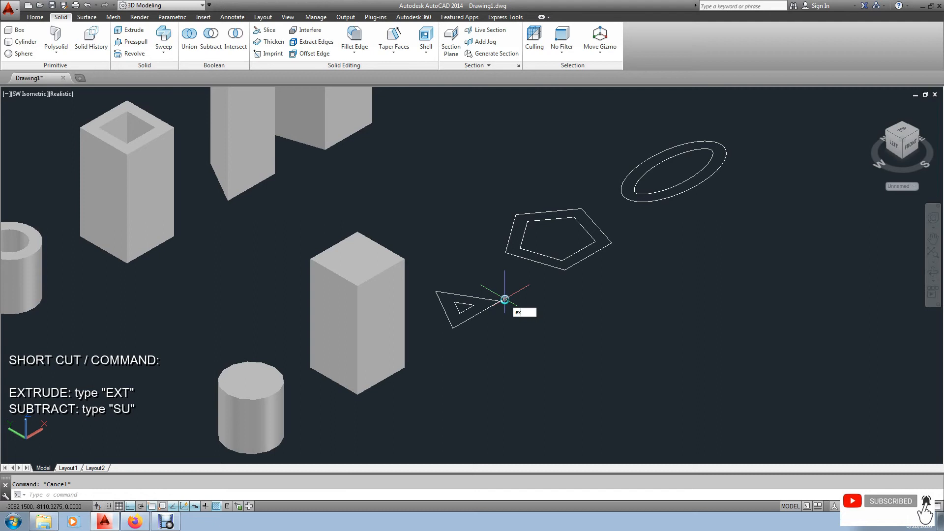
text(t)
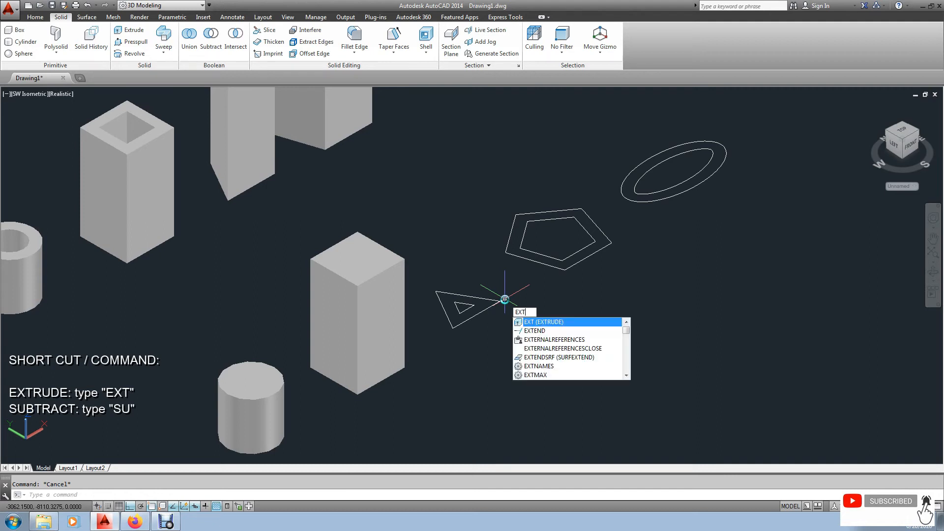
click(543, 325)
click(494, 306)
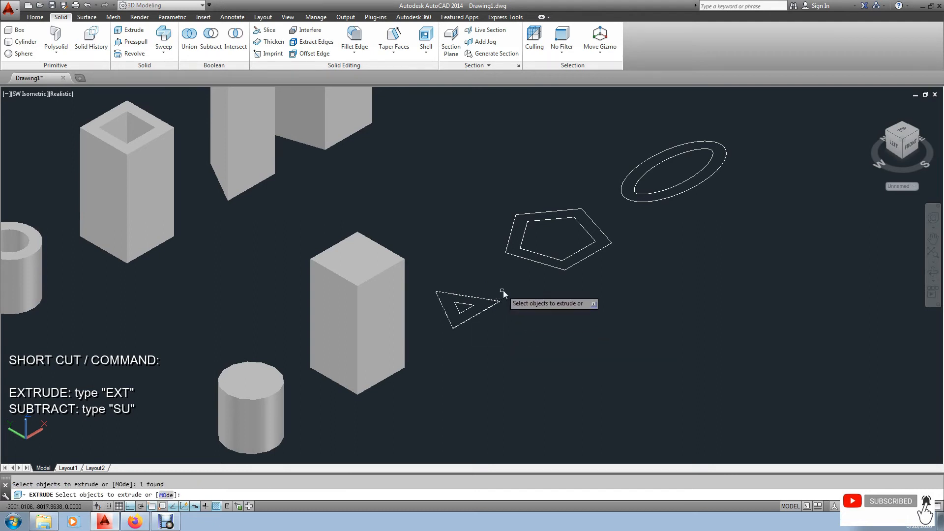
right_click(526, 288)
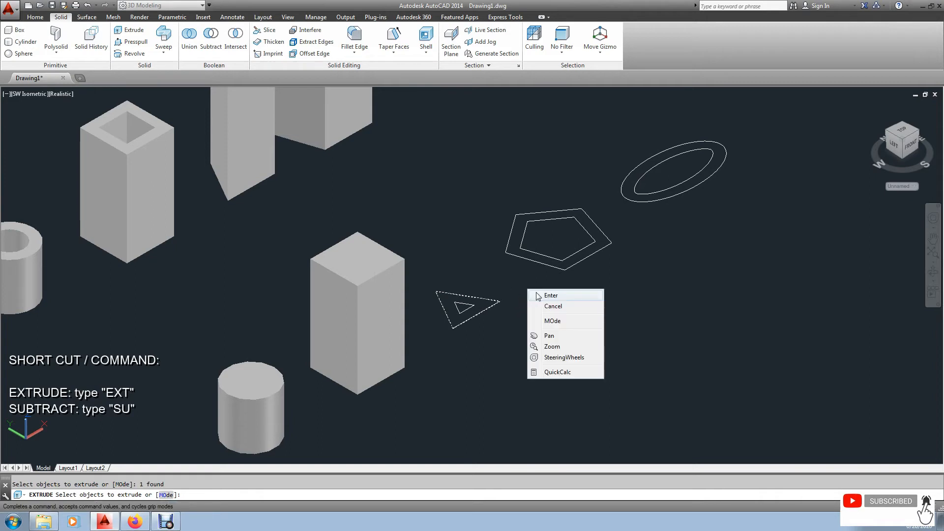
click(538, 296)
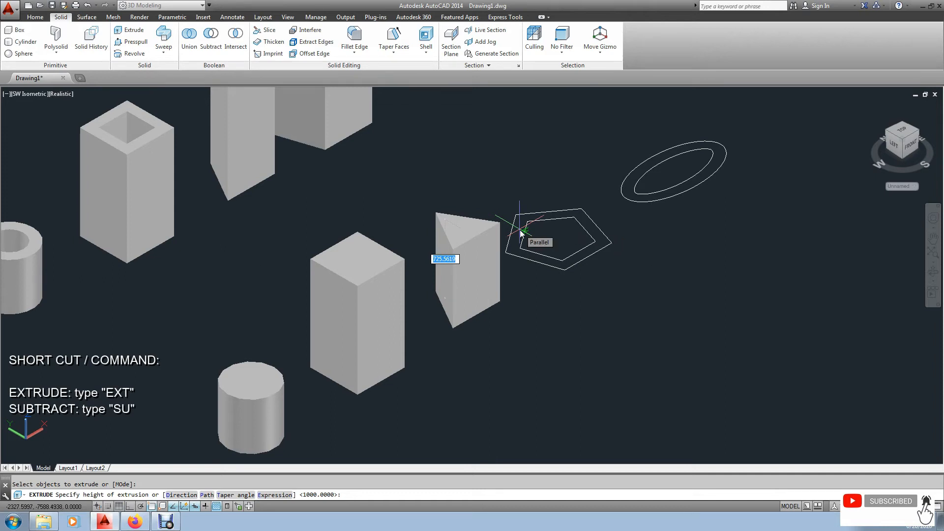
text(100)
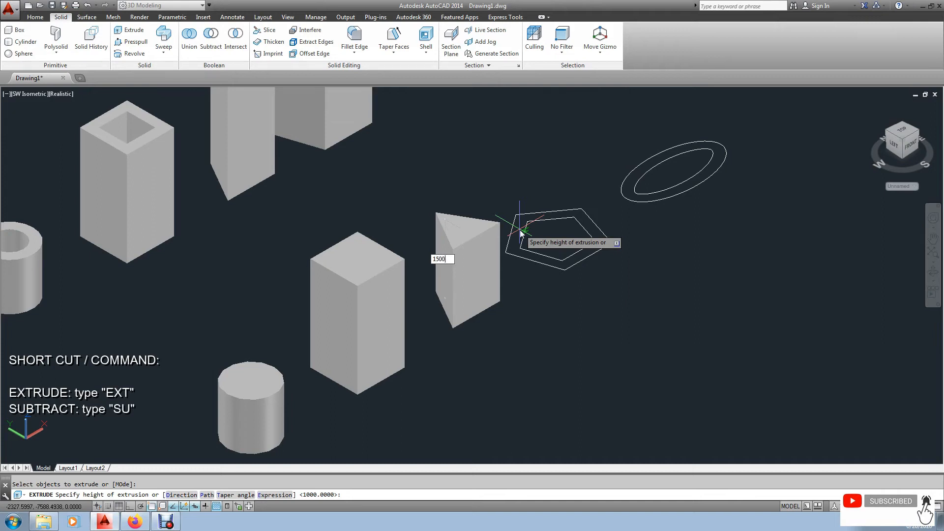
key(Return)
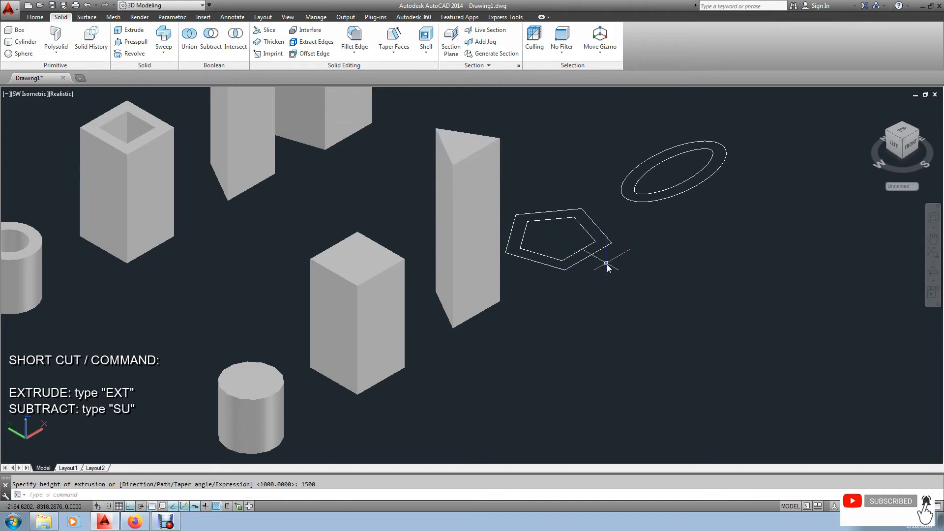
Extrude the outer pentagon of the new pentagon pair into a solid prism 2000 high
middle_drag(606, 264, 553, 290)
key(Escape)
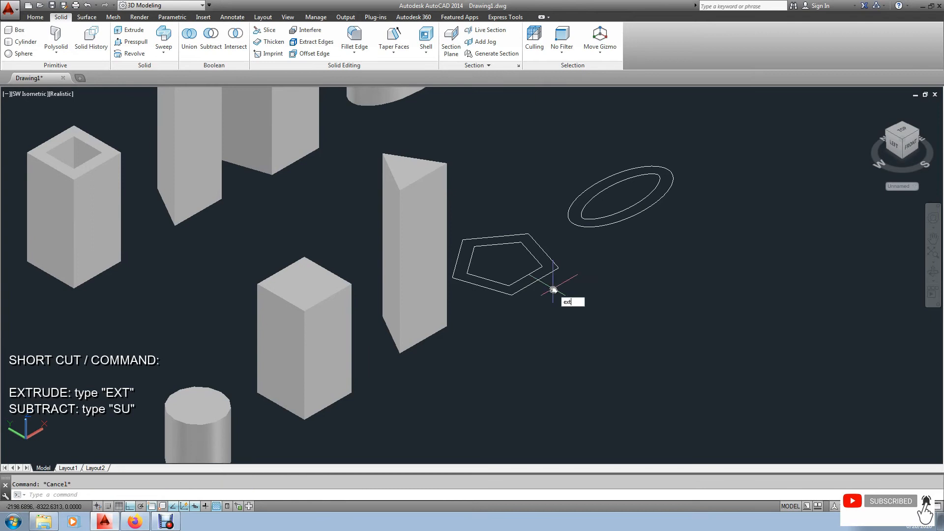
click(601, 313)
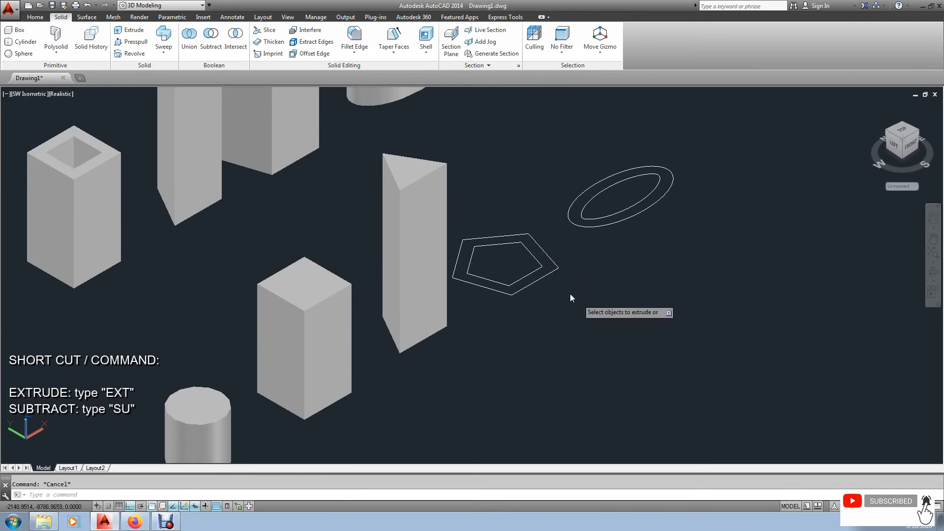
click(560, 270)
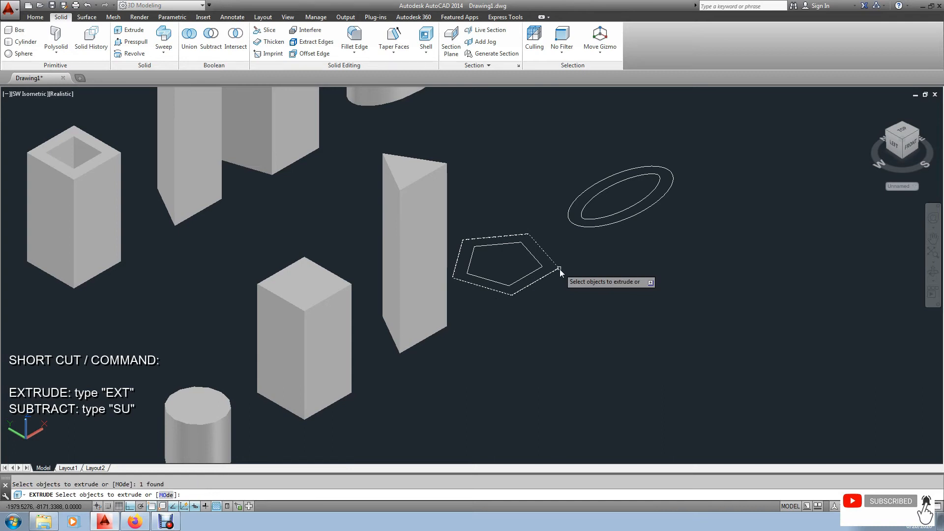
right_click(585, 270)
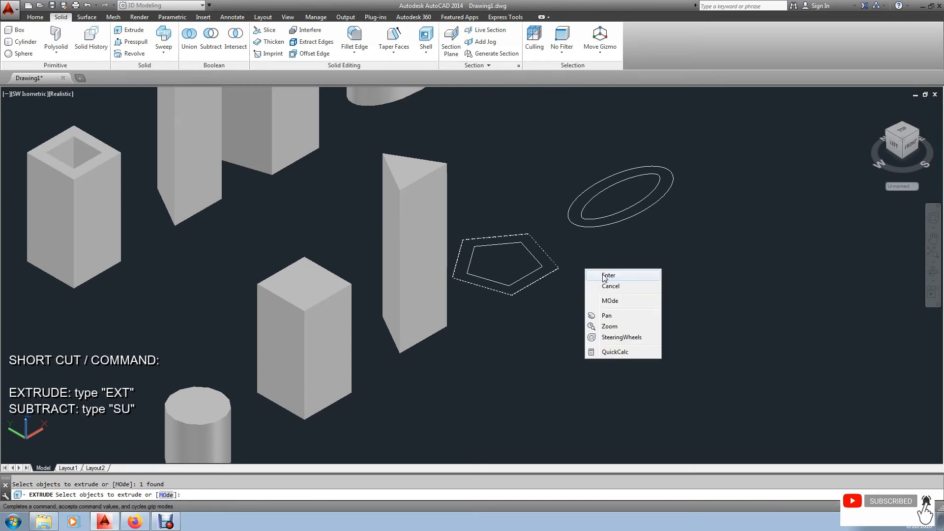
click(608, 276)
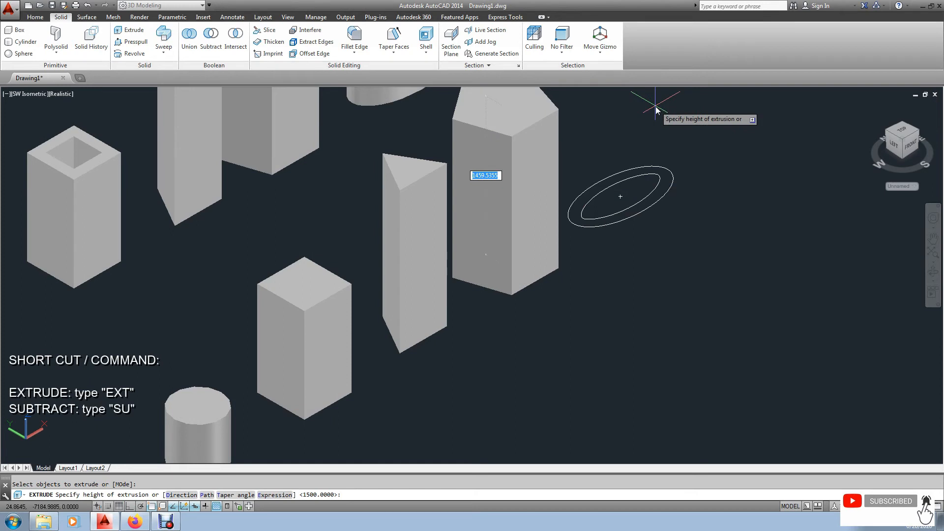
text(2000)
key(Return)
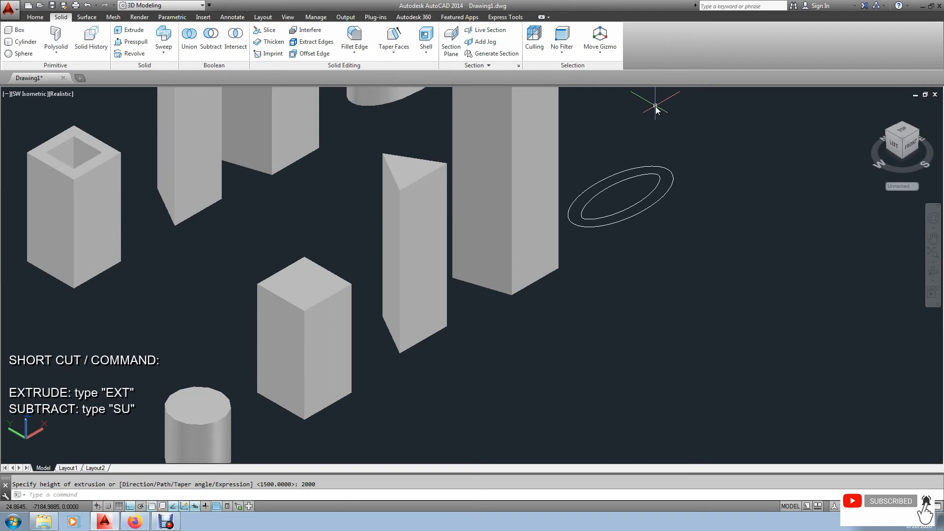
Extrude the outer ellipse of the new ellipse pair into a solid 2500 high
scroll(703, 122, down, 2)
scroll(624, 274, up, 2)
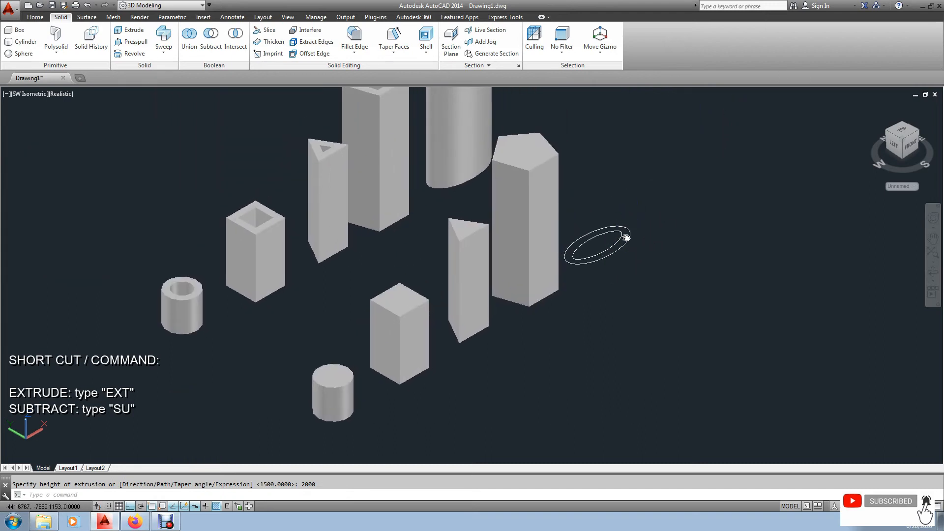
scroll(600, 250, up, 3)
key(Escape)
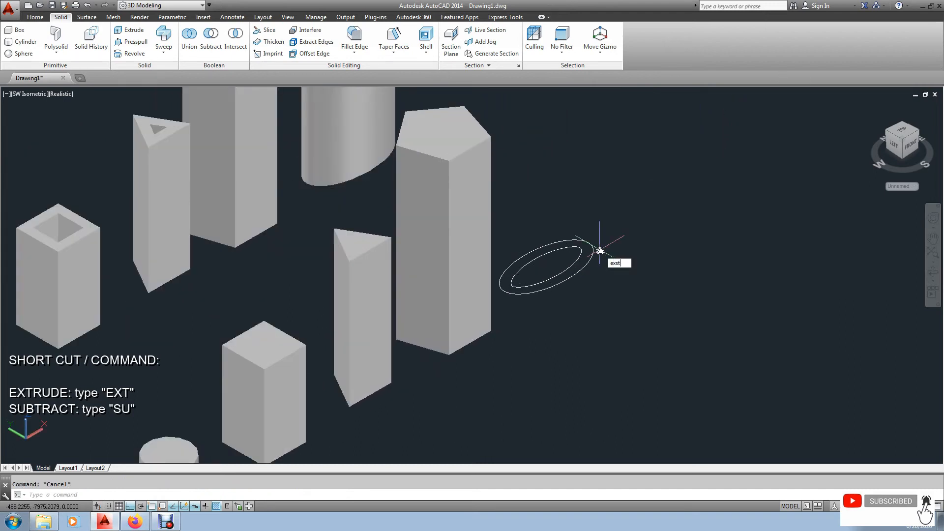
key(BackSpace)
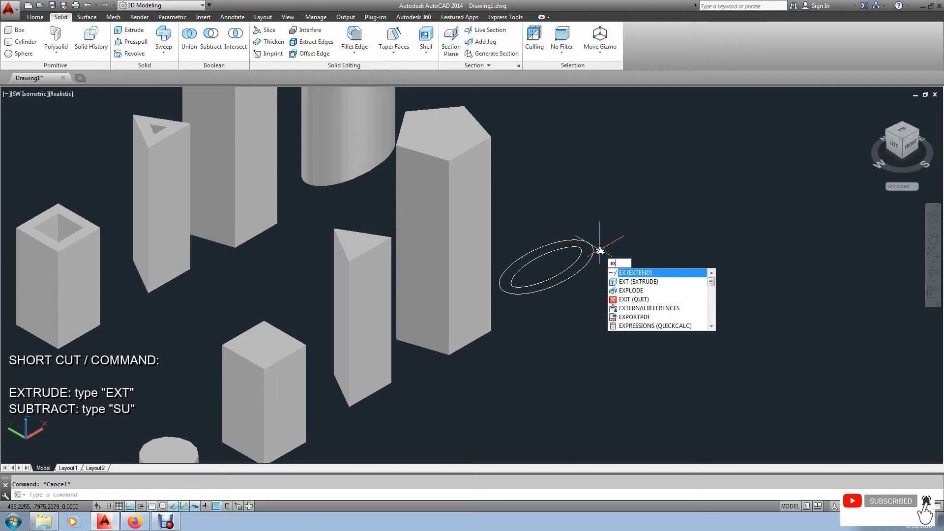
text(t)
key(Return)
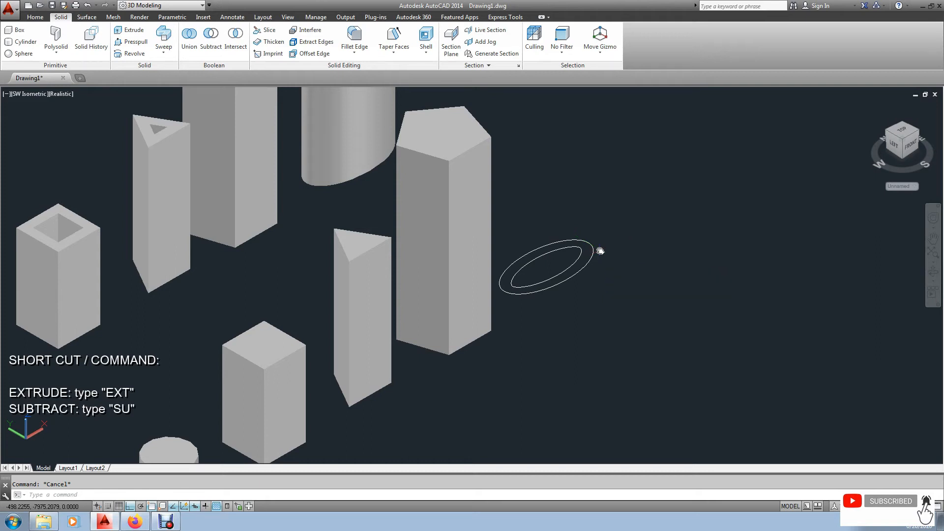
click(592, 254)
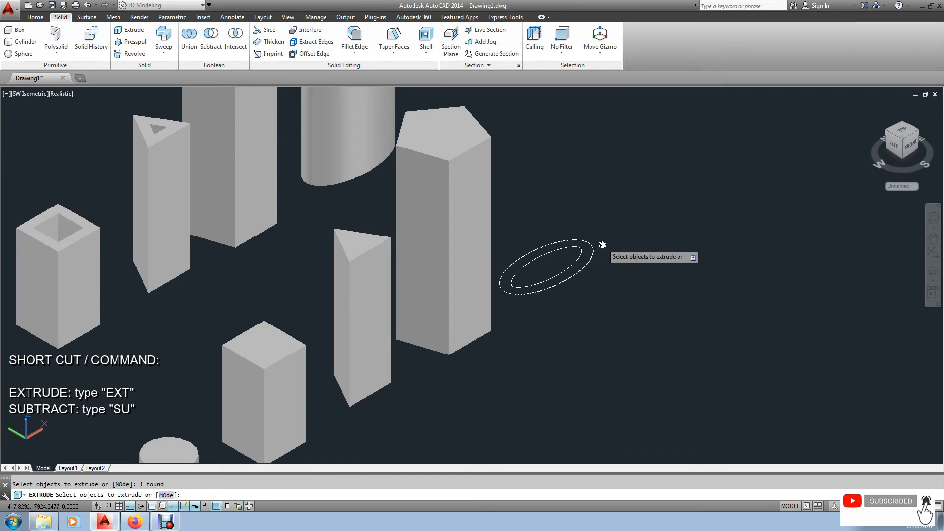
right_click(608, 246)
click(620, 251)
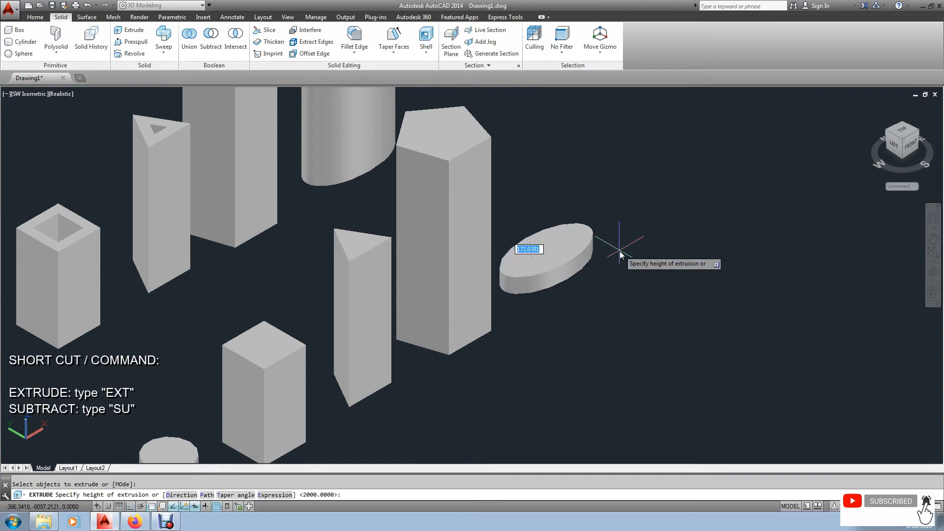
scroll(619, 253, down, 2)
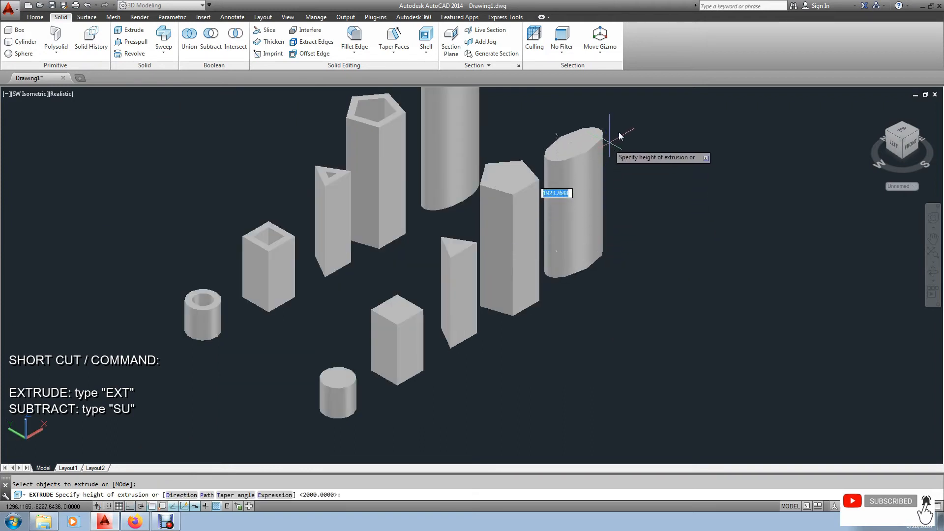
text(2500)
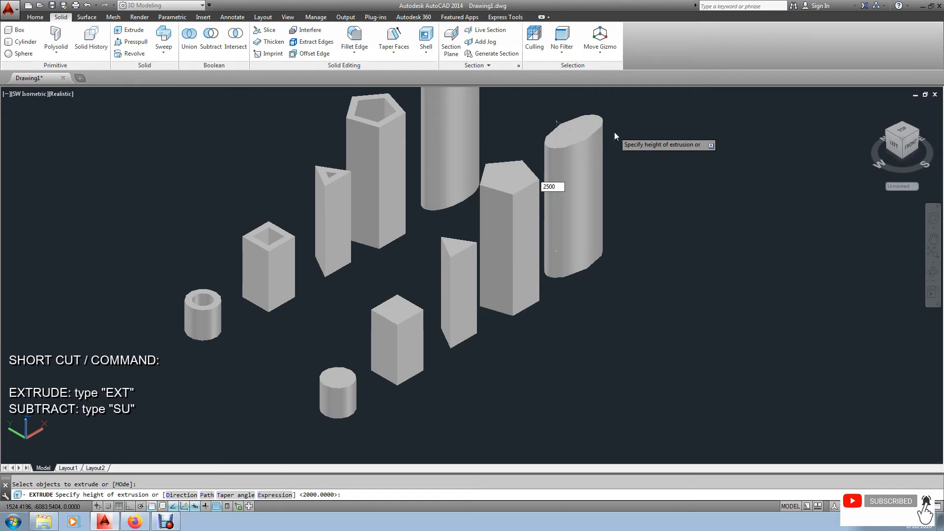
key(Return)
Orbit around both rows of solids to compare the hollow samples with the new solid shapes
scroll(541, 254, down, 2)
middle_drag(553, 240, 548, 281)
scroll(427, 217, up, 2)
middle_drag(499, 134, 510, 131)
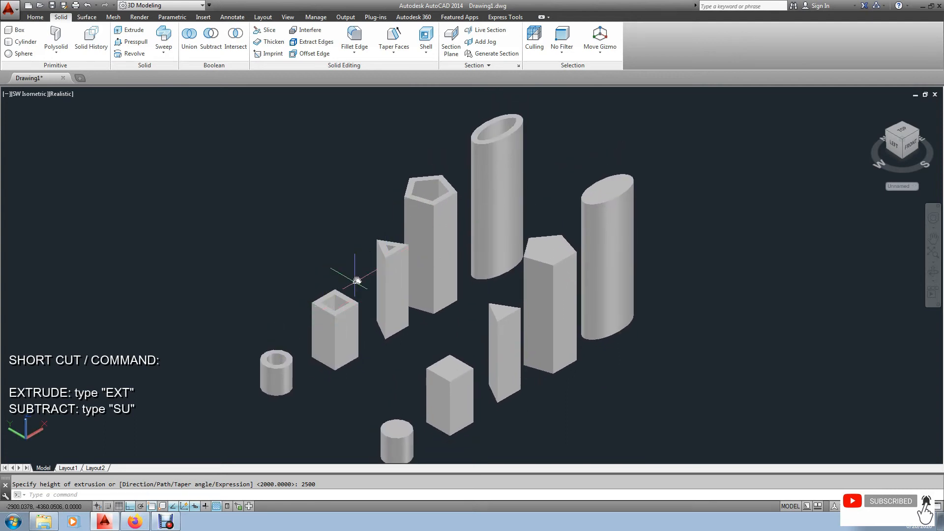
click(420, 228)
middle_drag(520, 242, 517, 215)
key(Escape)
mouse_move(518, 252)
middle_down()
mouse_move(484, 268)
mouse_move(503, 252)
middle_up()
middle_drag(519, 287, 513, 300)
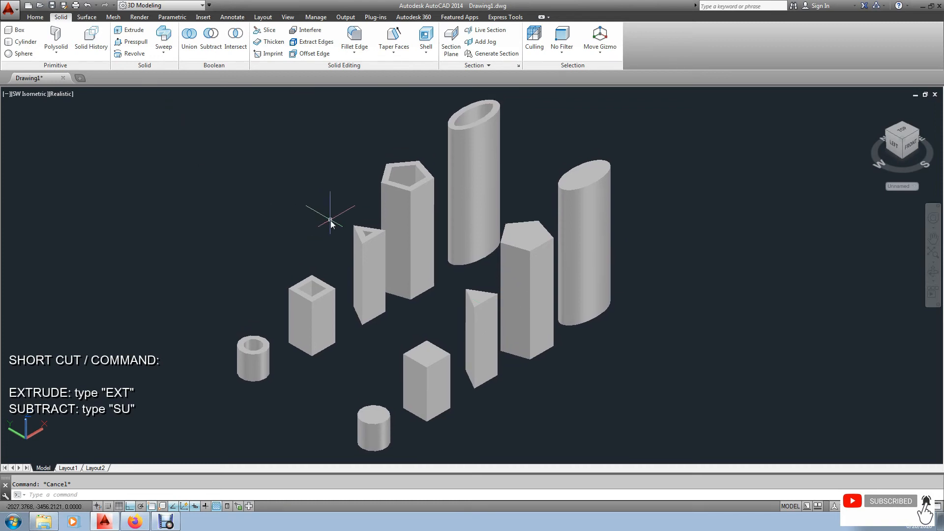
text(orb)
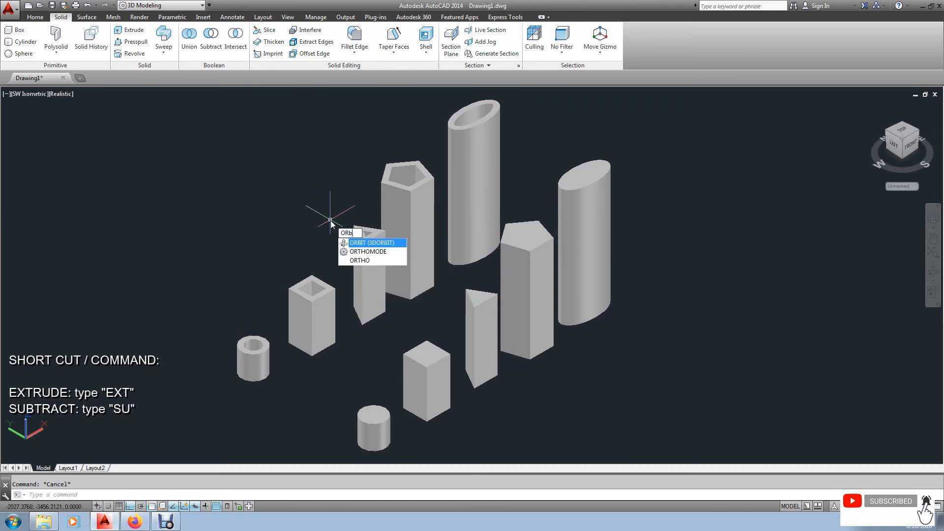
click(358, 252)
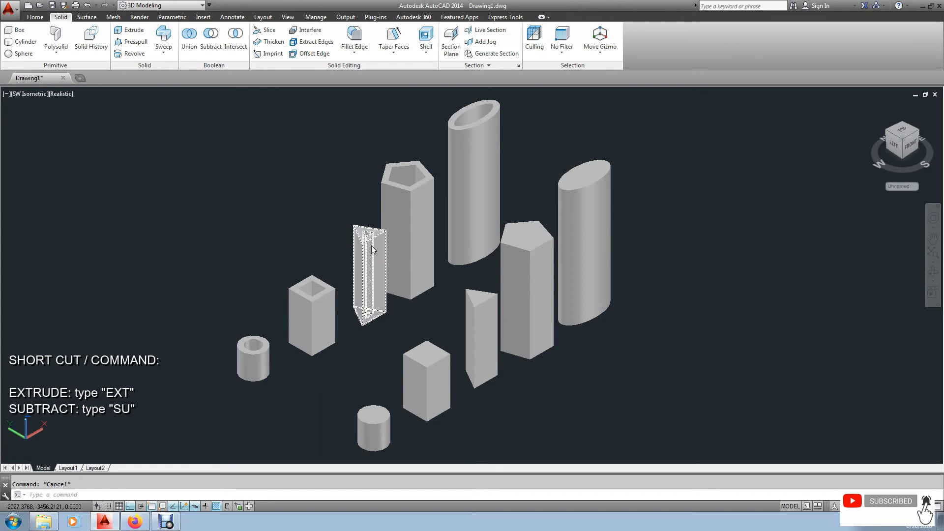
drag(371, 246, 433, 317)
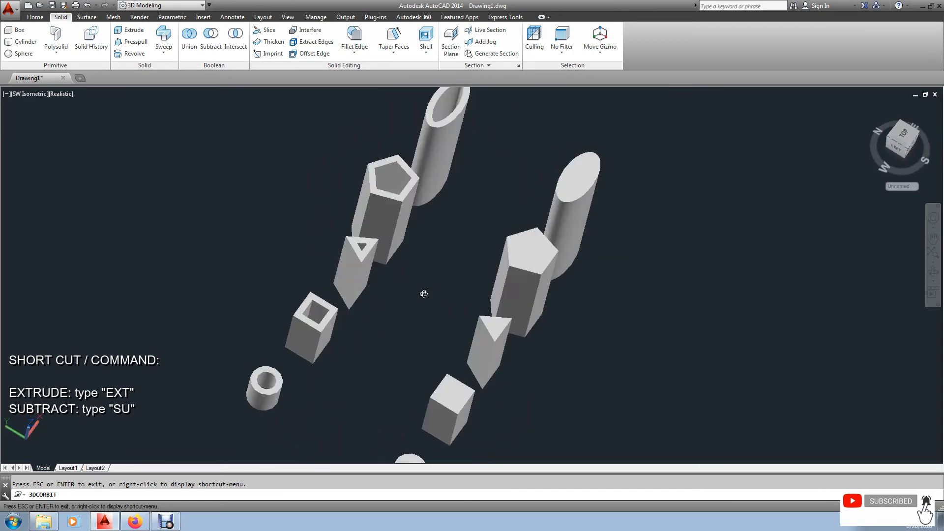
key(Escape)
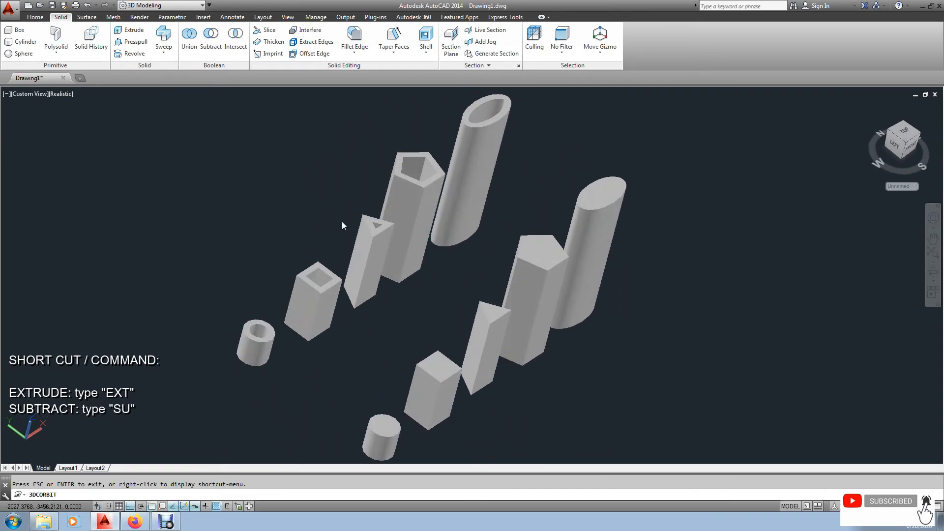
Restore the SW Isometric view and set the visual style to 2D Wireframe
click(25, 95)
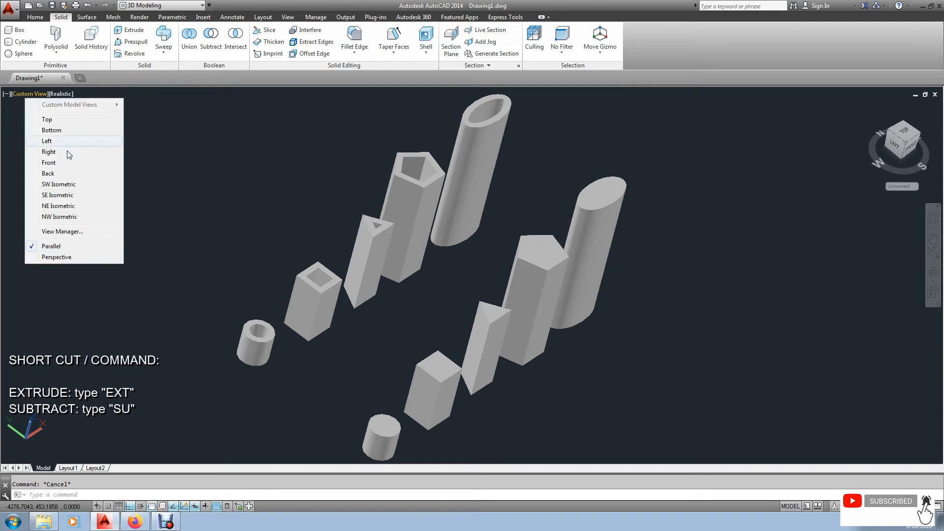
click(59, 184)
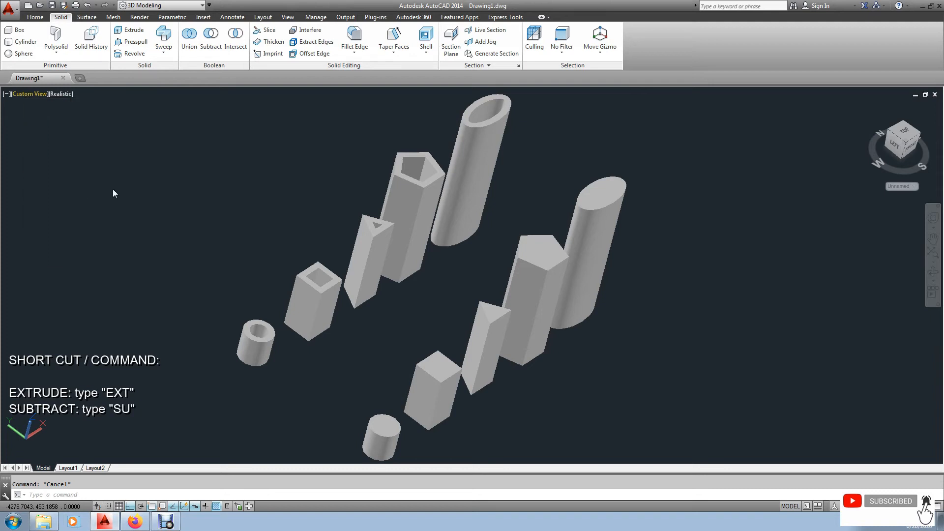
click(61, 93)
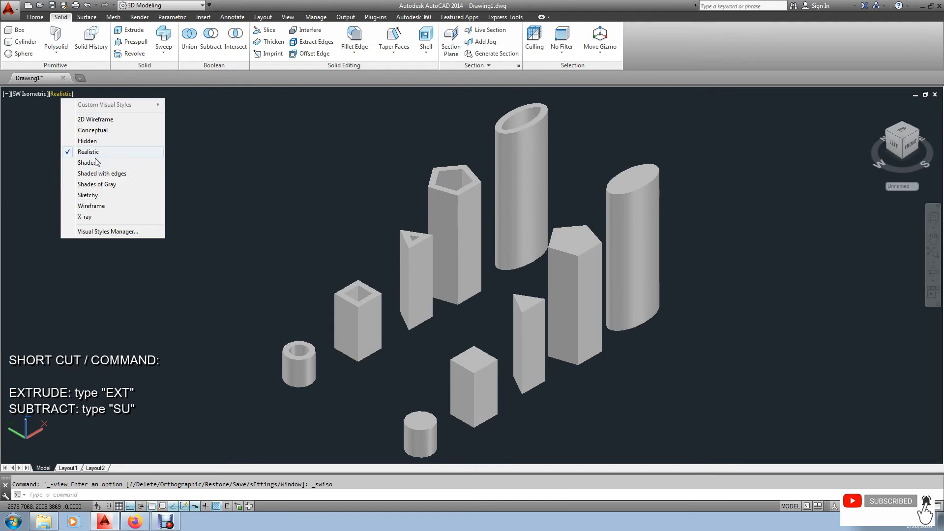
click(98, 120)
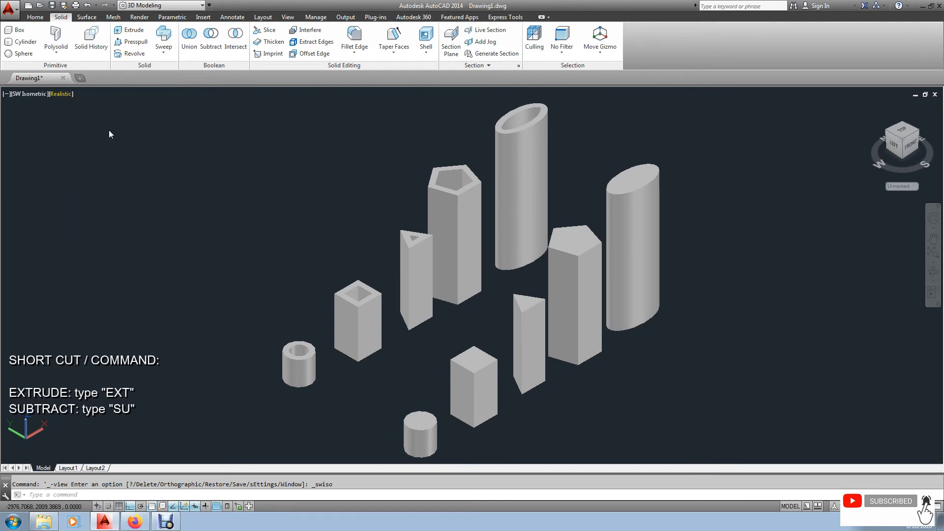
Extrude the inner circle of the new solid cylinder upward, well past the cylinder's top face
middle_drag(541, 316, 489, 329)
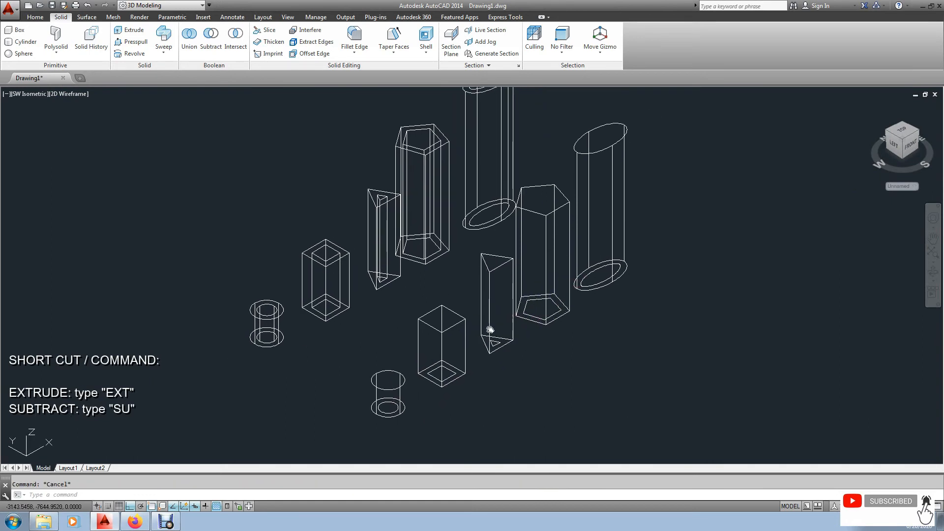
middle_drag(436, 373, 450, 346)
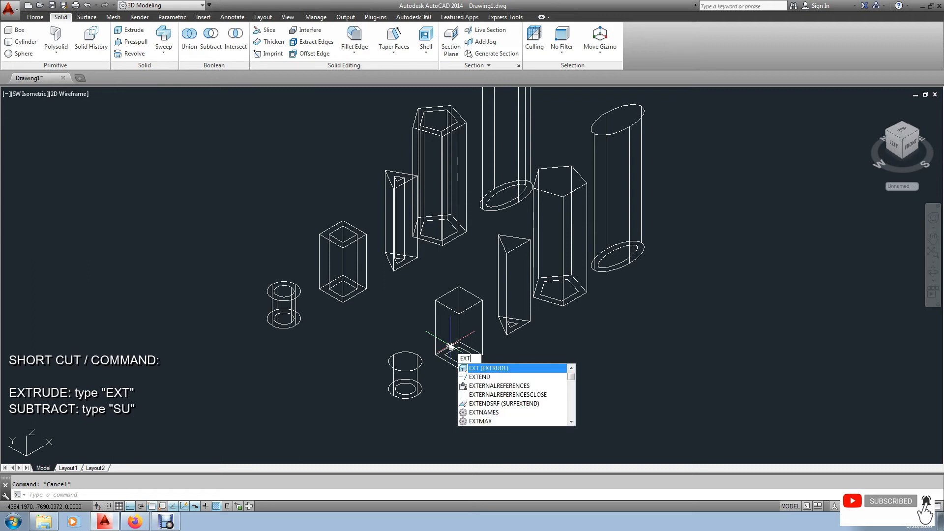
click(500, 367)
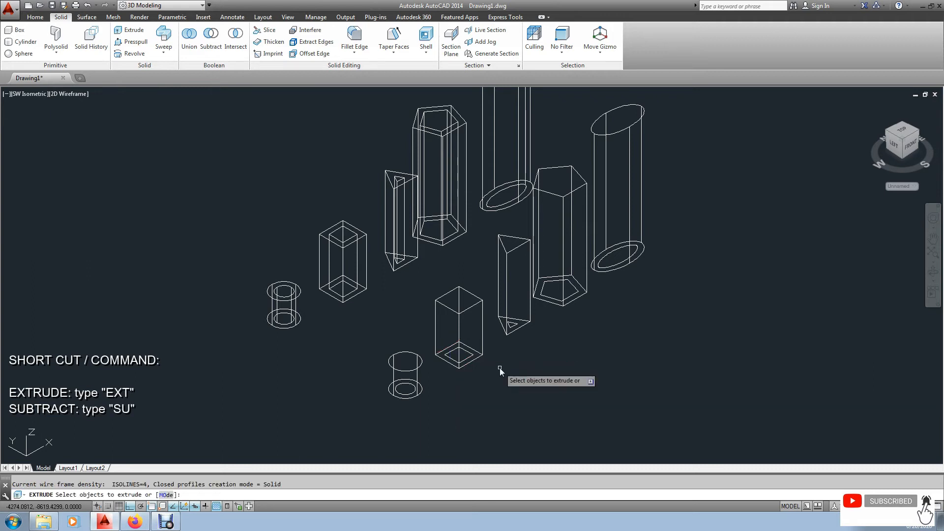
click(411, 396)
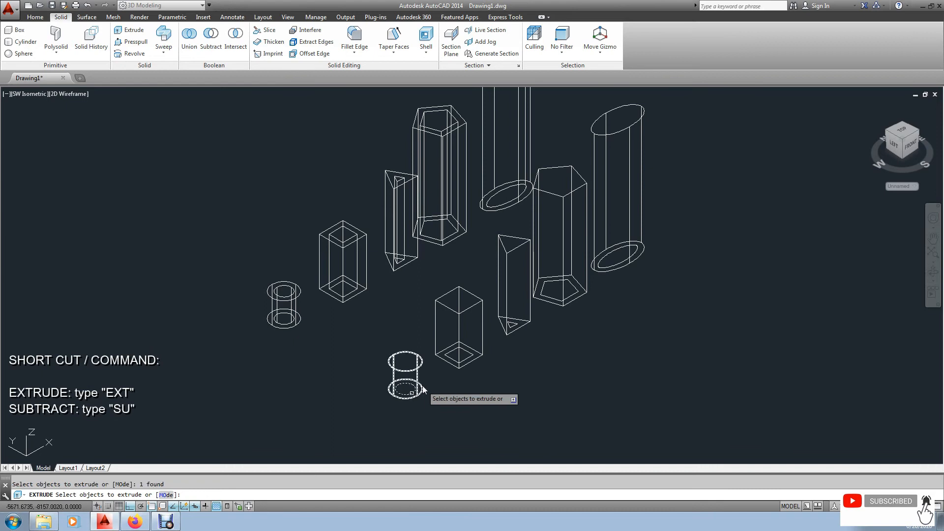
scroll(424, 383, up, 4)
right_click(435, 367)
click(456, 370)
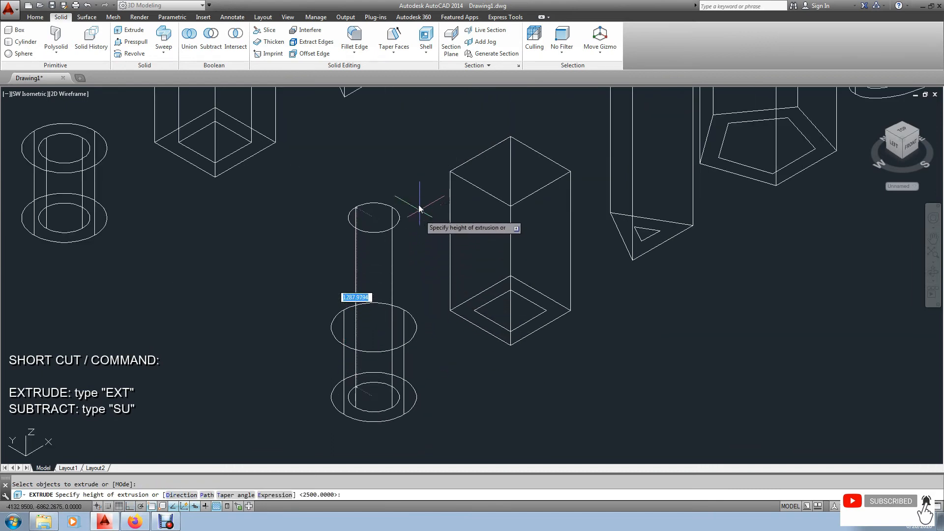
click(421, 191)
key(Escape)
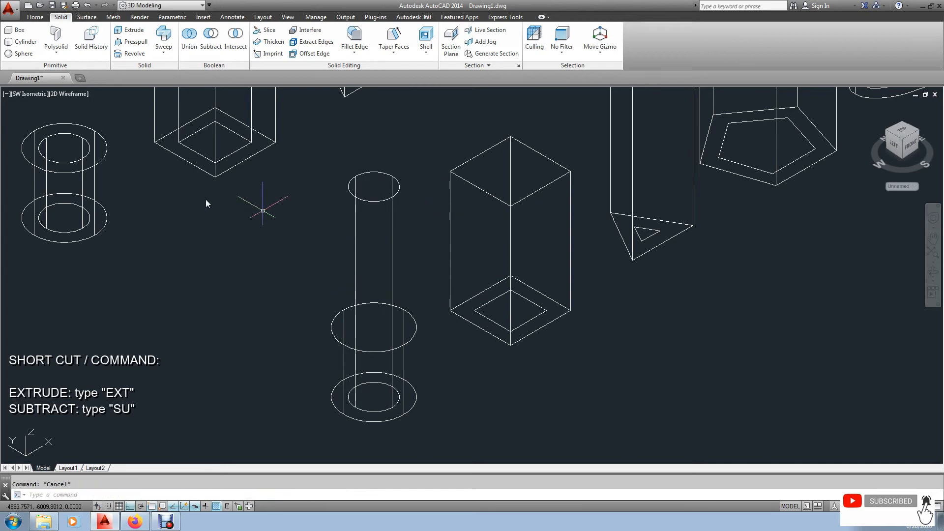
Set the visual style back to Realistic to display the two nested cylinders as shaded solids
click(67, 95)
click(95, 152)
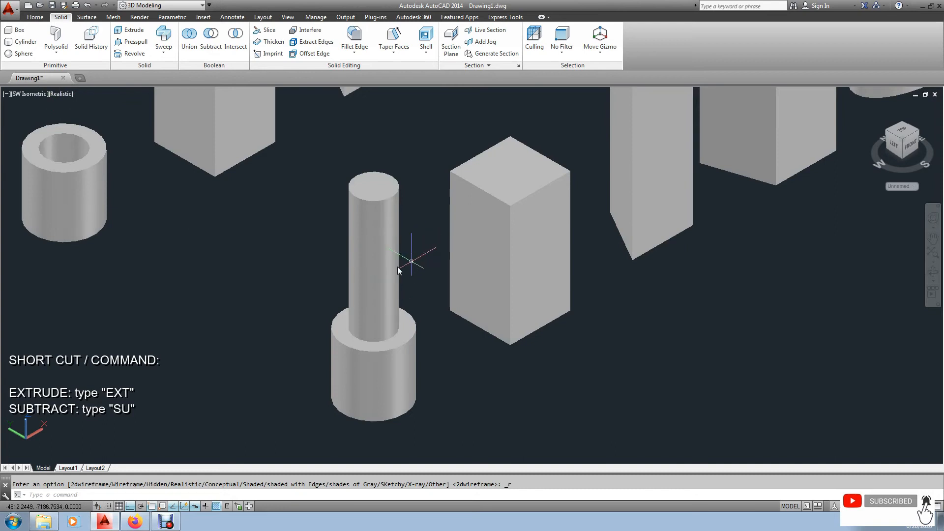
middle_drag(363, 270, 406, 273)
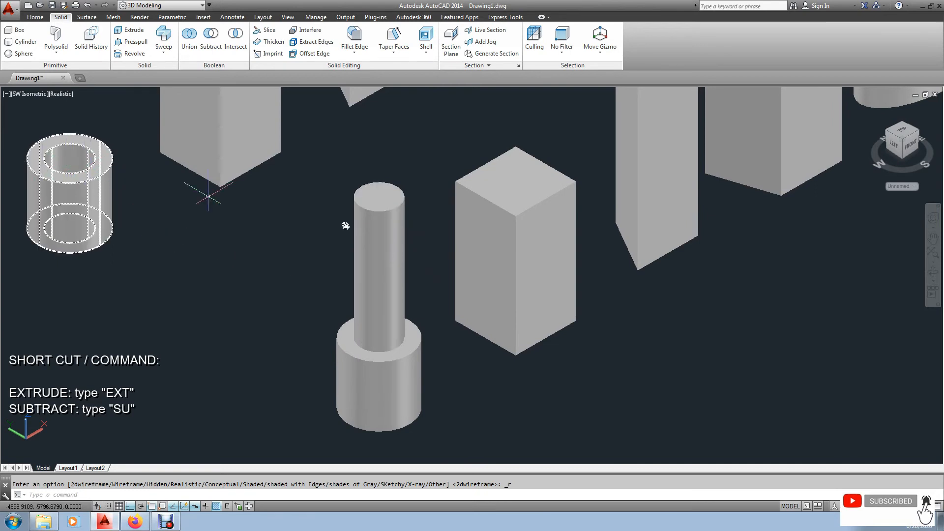
key(Escape)
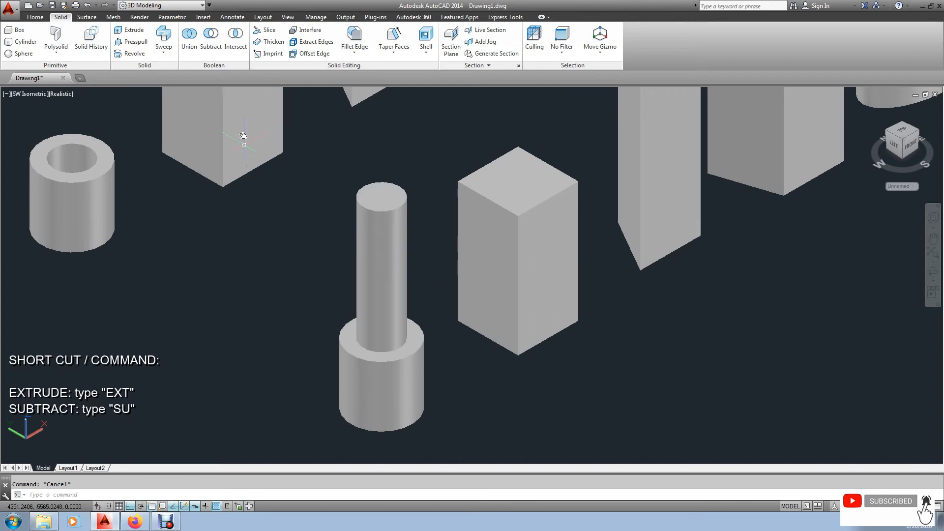
Subtract the tall inner cylinder from the new outer cylinder to hollow it out
click(211, 37)
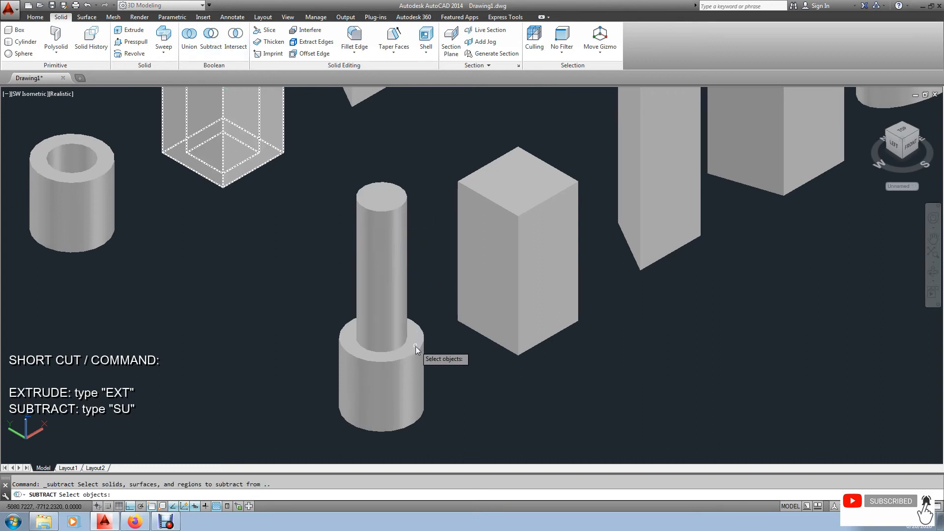
key(Return)
click(401, 282)
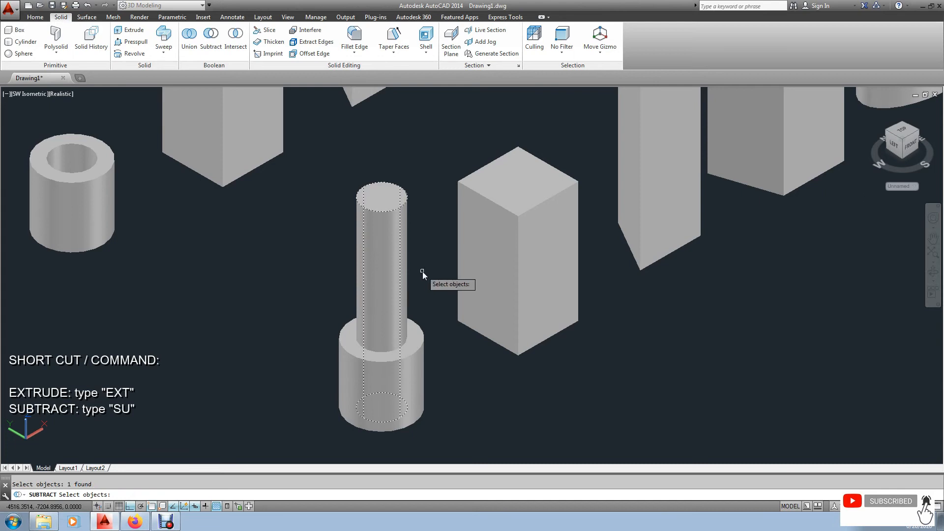
key(Return)
click(531, 285)
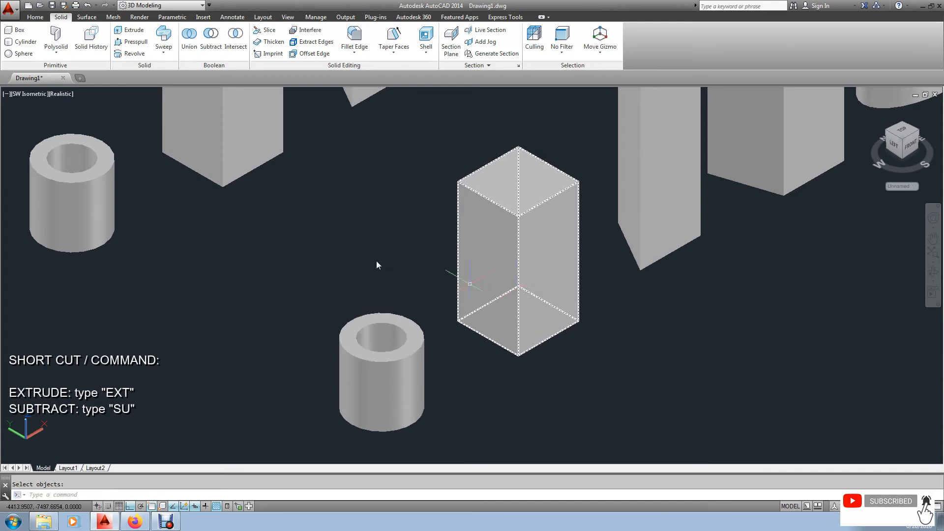
Set the visual style to 2D Wireframe to expose the inner profiles of the remaining solids
middle_drag(335, 194, 321, 196)
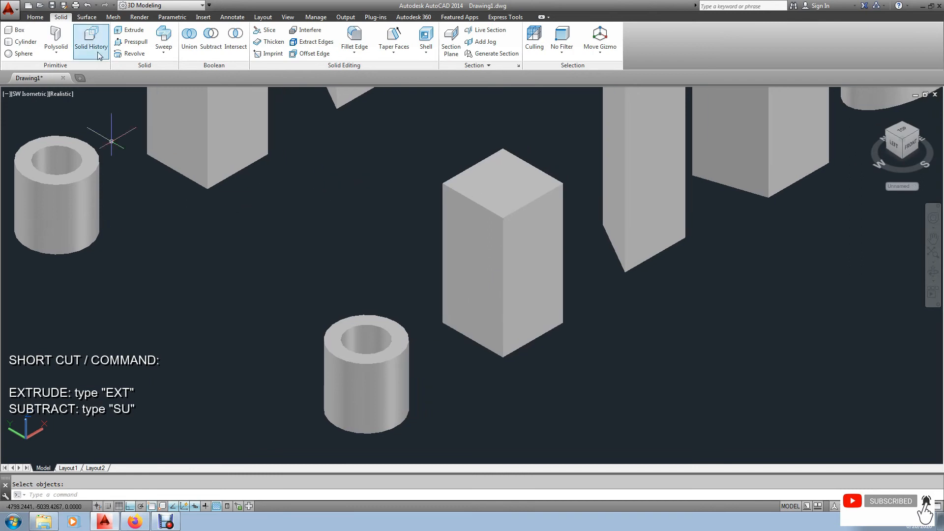
click(54, 96)
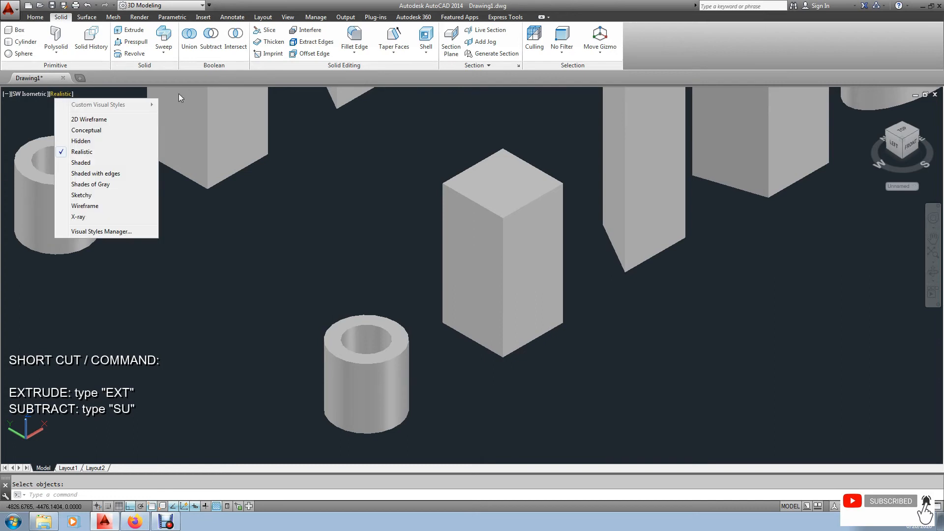
click(92, 121)
Extrude the inner square of the new solid square prism upward, well past the prism's top face
middle_drag(552, 263, 499, 268)
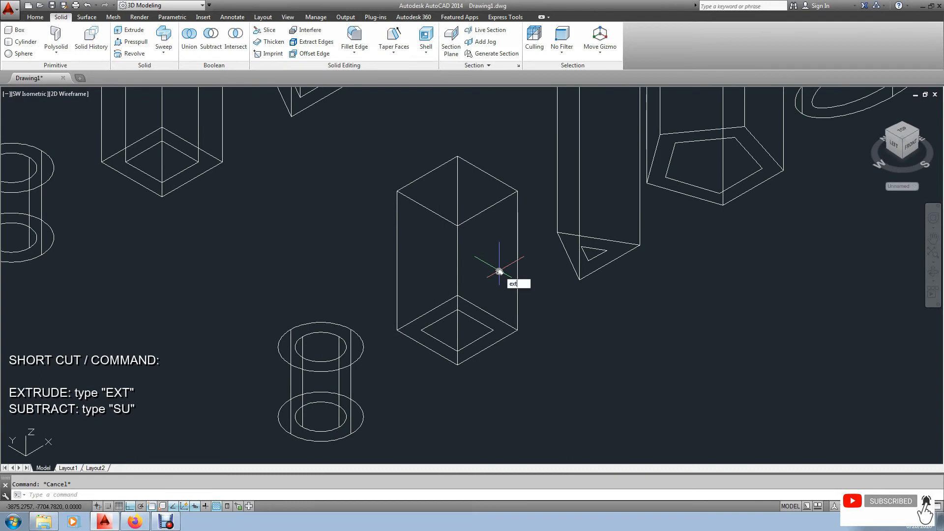
key(Return)
click(492, 330)
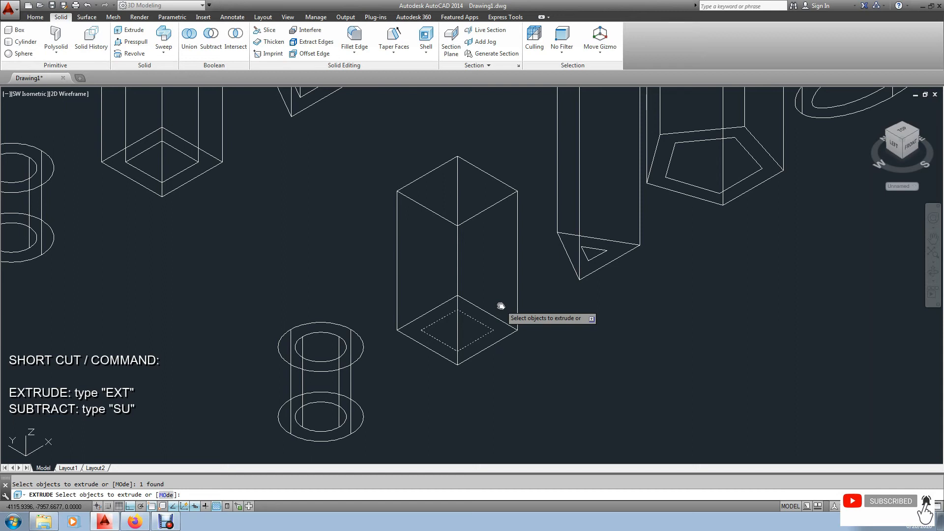
right_click(500, 306)
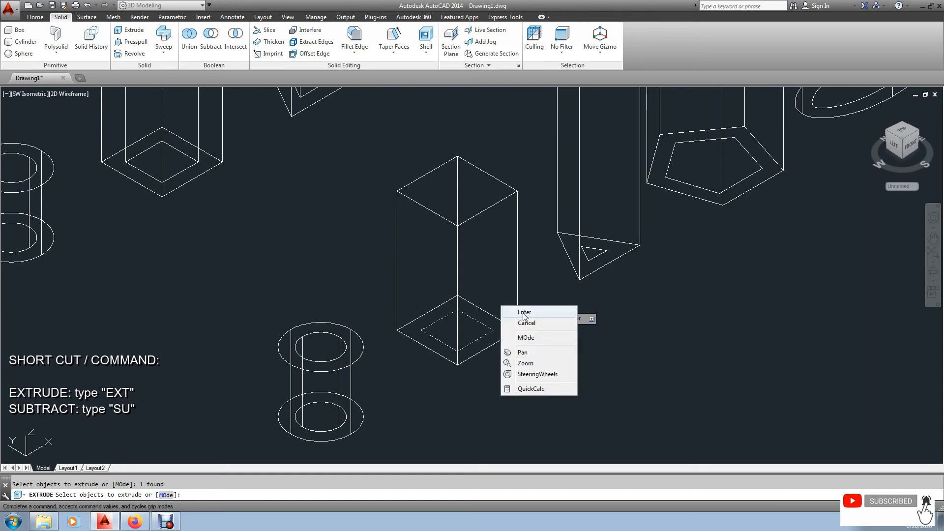
click(523, 313)
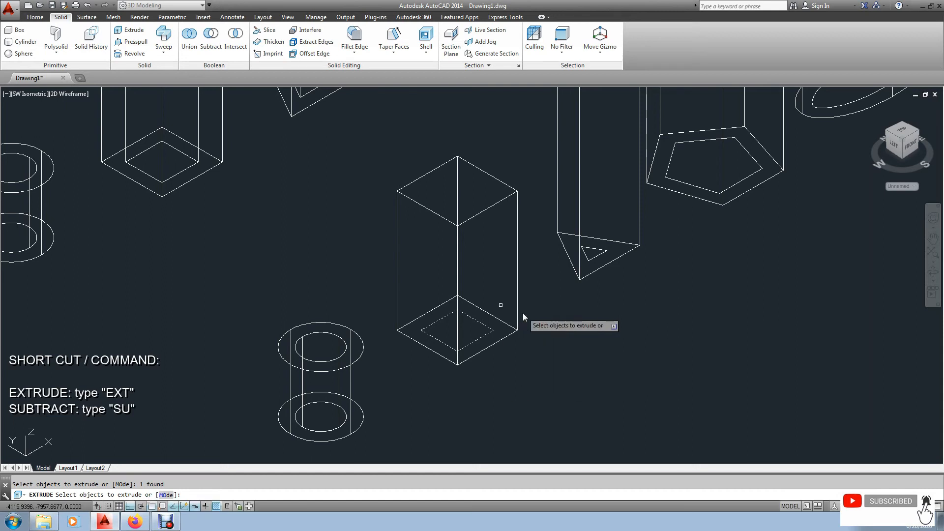
click(515, 118)
middle_drag(521, 173, 504, 226)
key(Escape)
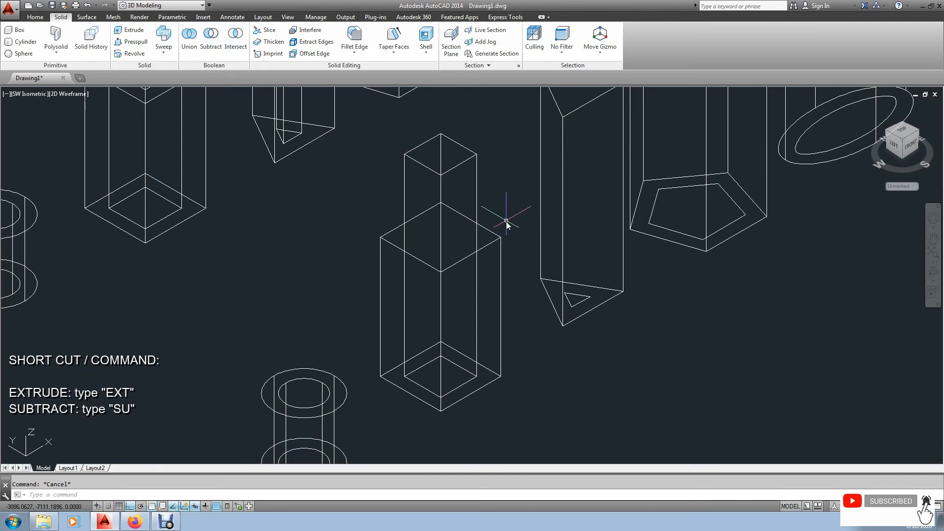
middle_drag(492, 224, 477, 227)
text(SU)
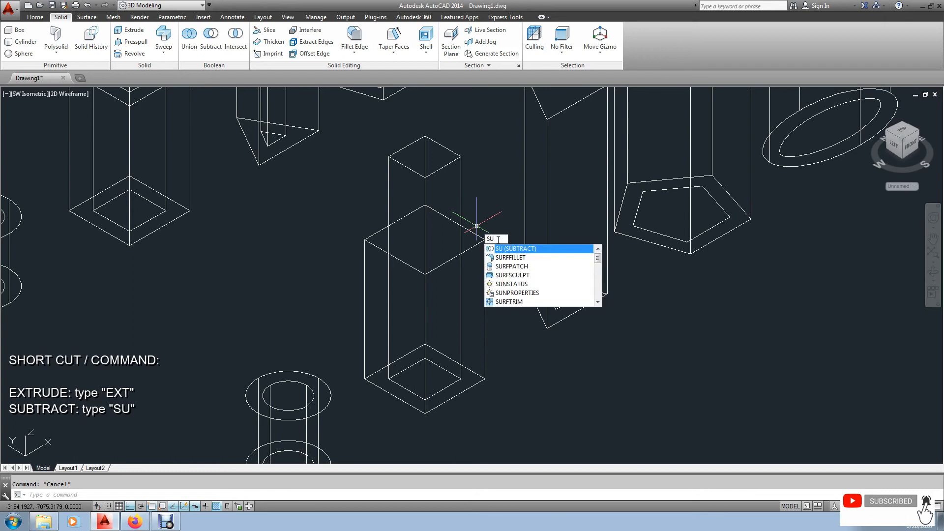
key(Return)
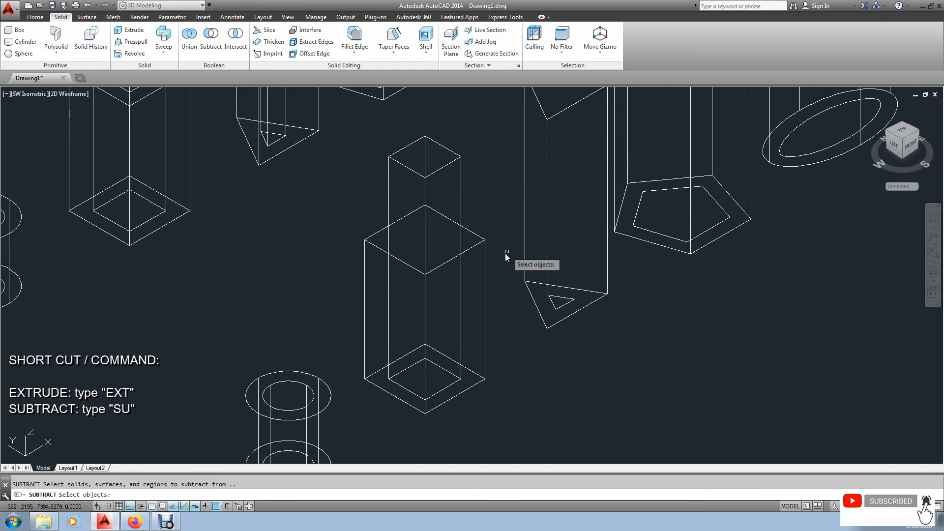
click(485, 248)
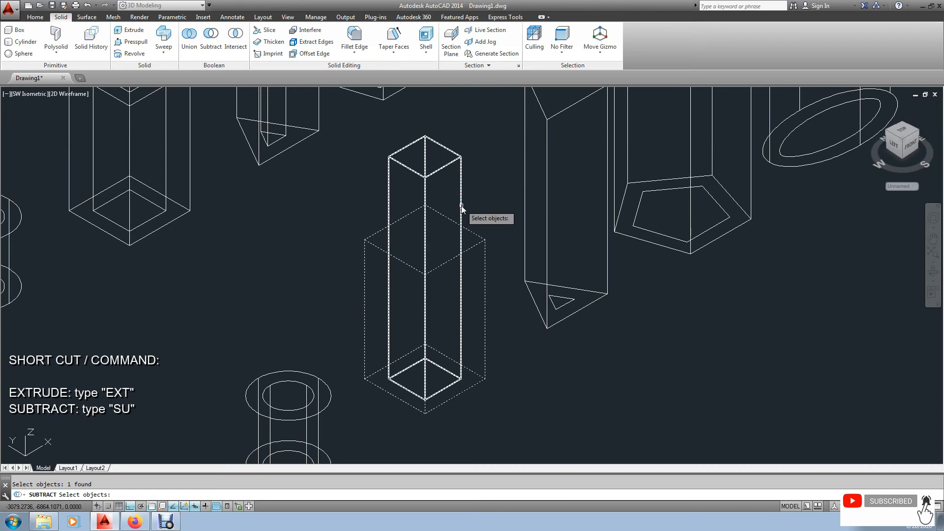
key(Return)
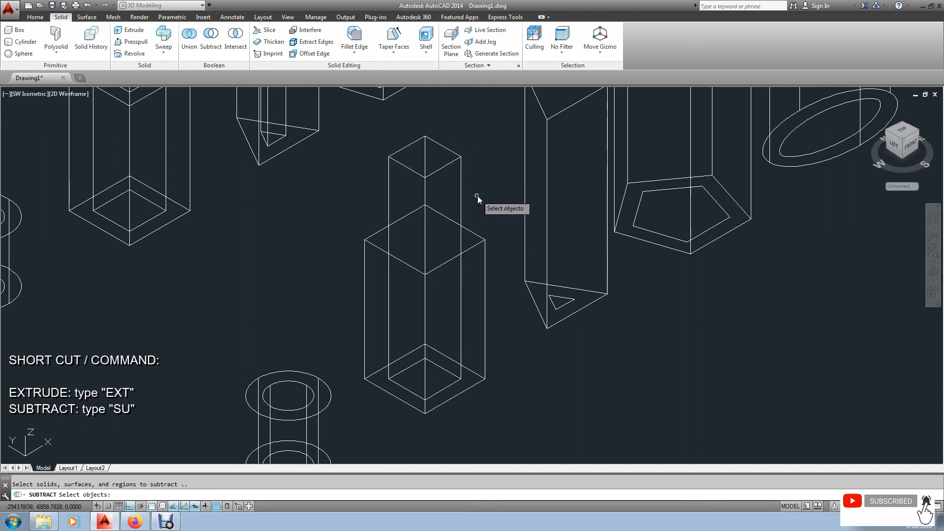
key(Return)
key(Escape)
click(460, 182)
Subtract the tall inner square prism from the new outer square prism to hollow it out
text(su)
key(Return)
click(486, 263)
key(Return)
click(463, 172)
key(Return)
Extrude the inner triangle of the new solid triangular prism upward, well past the prism's top face
middle_drag(544, 232, 512, 295)
scroll(532, 244, down, 2)
middle_drag(577, 299, 505, 330)
key(Escape)
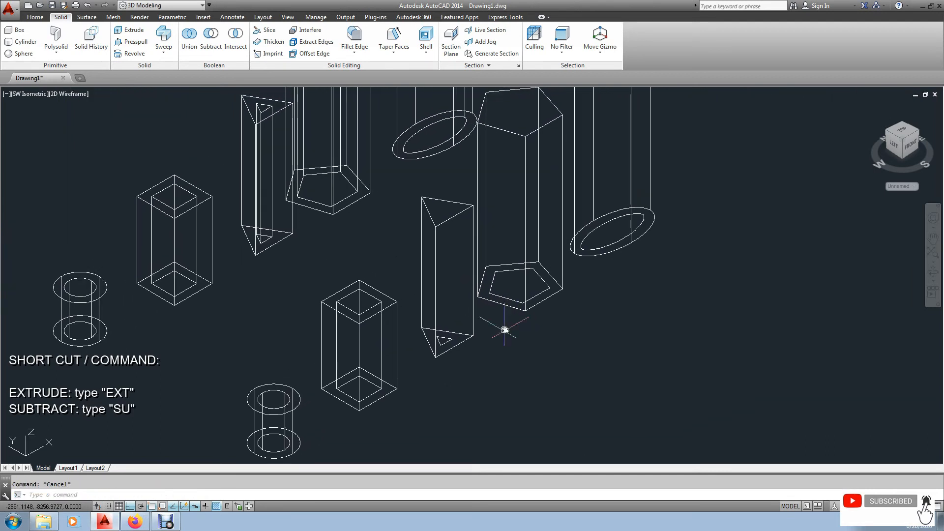
text(ext)
key(Return)
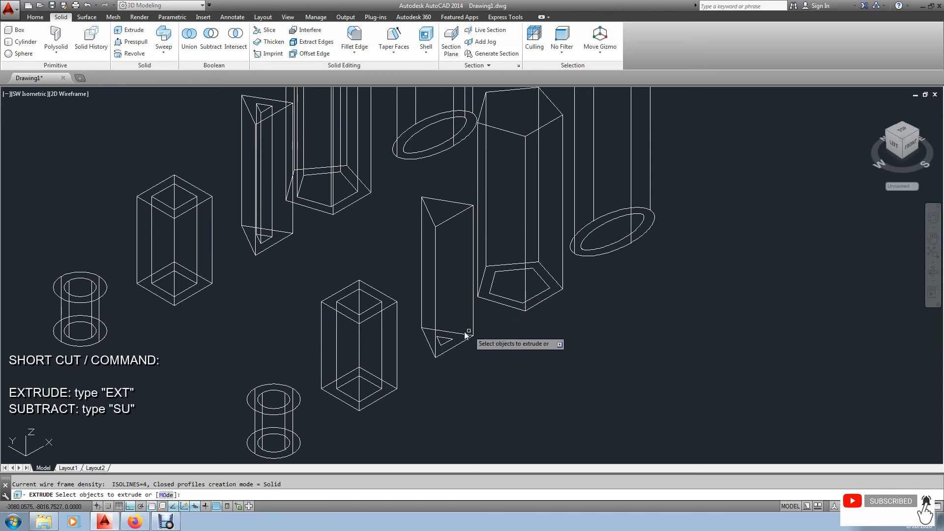
scroll(462, 344, up, 2)
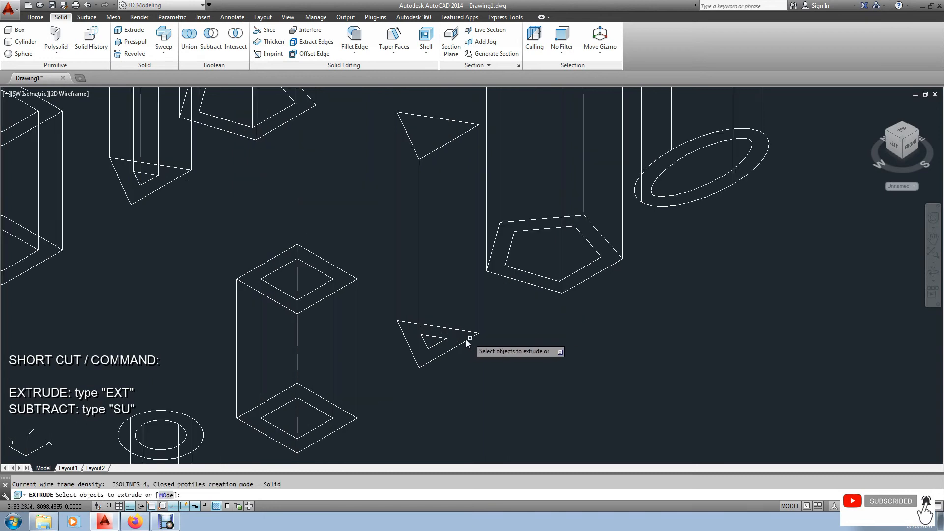
click(446, 342)
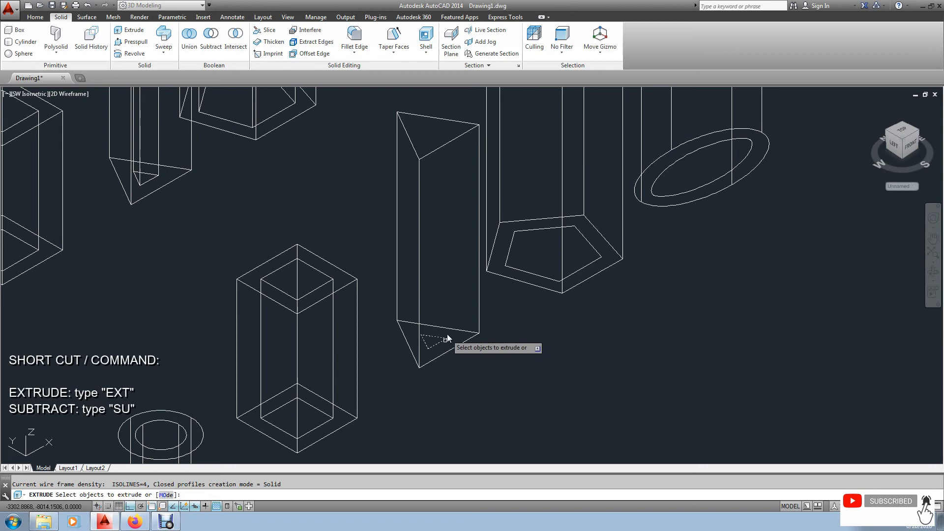
right_click(455, 318)
click(475, 324)
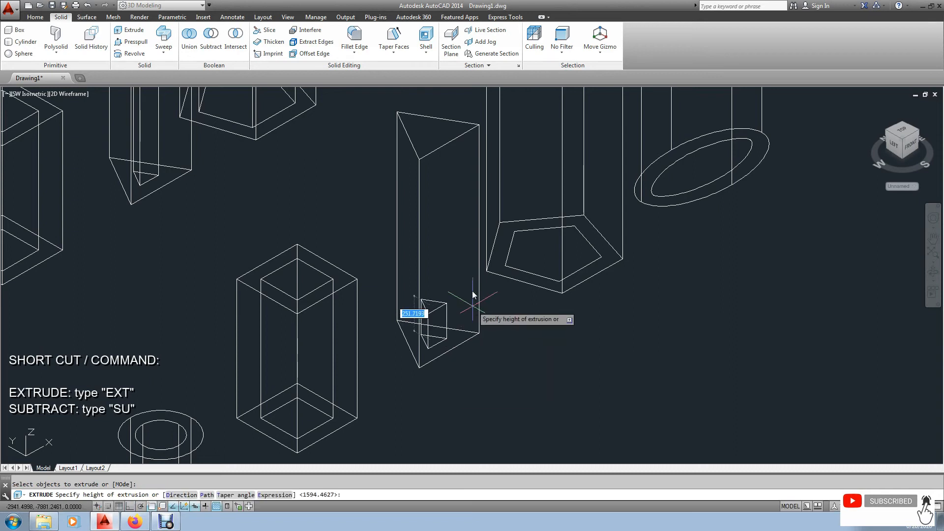
mouse_move(467, 174)
middle_down()
mouse_move(461, 266)
mouse_move(499, 256)
middle_up()
key(Escape)
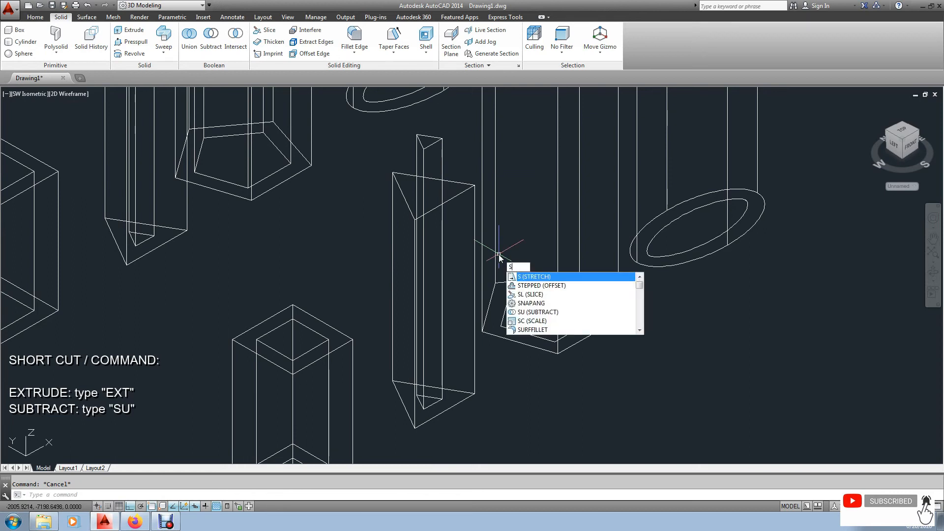
text(u)
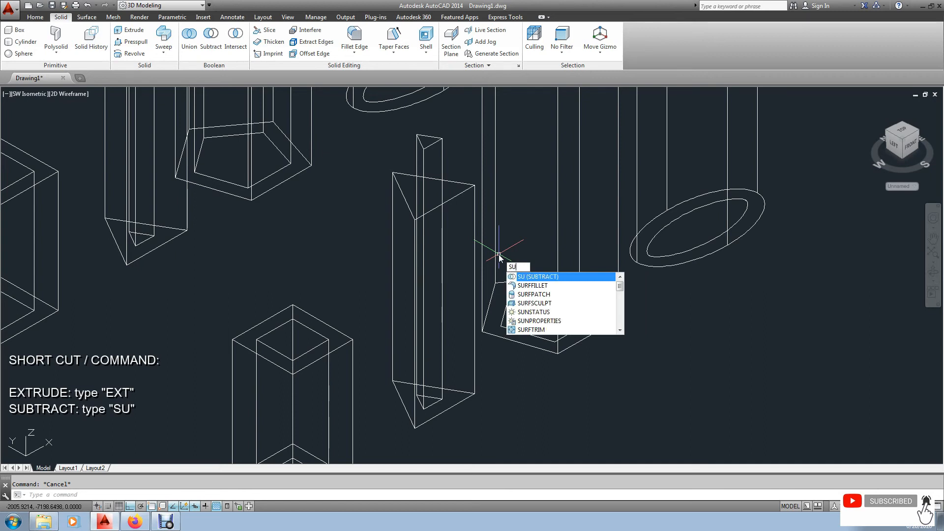
click(534, 279)
click(467, 220)
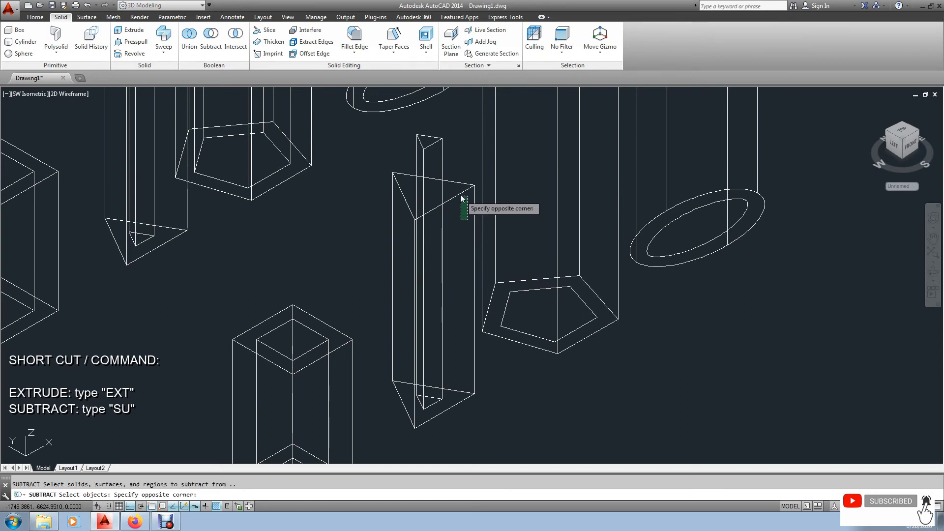
click(464, 183)
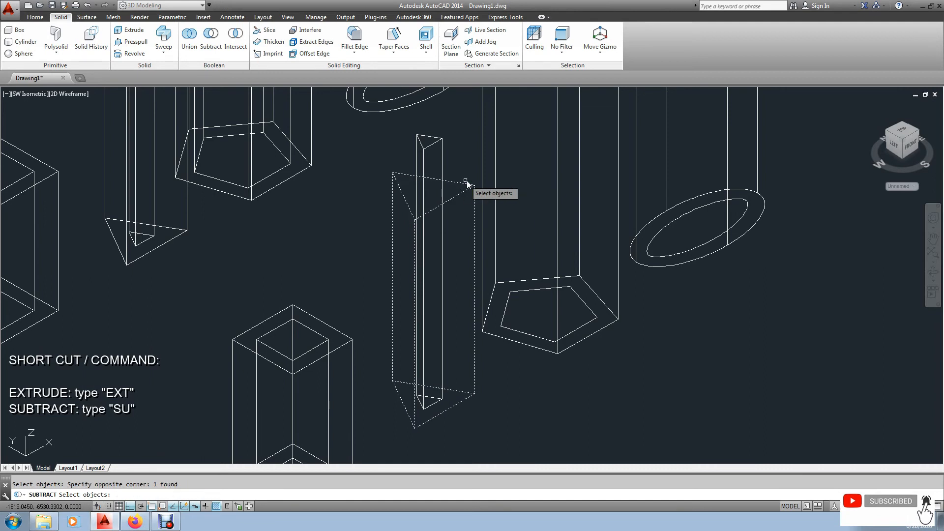
key(Escape)
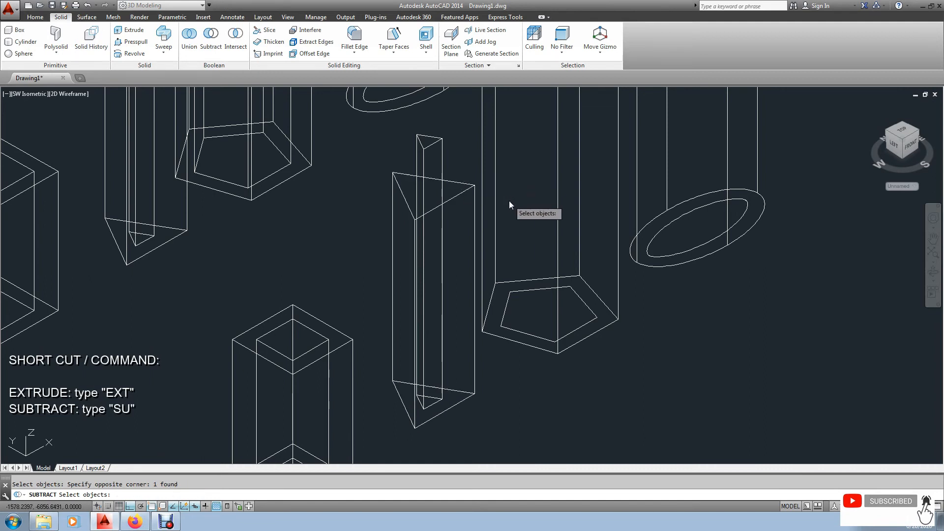
Set the visual style to Realistic and subtract the tall inner triangular prism from the new outer triangular prism
click(67, 94)
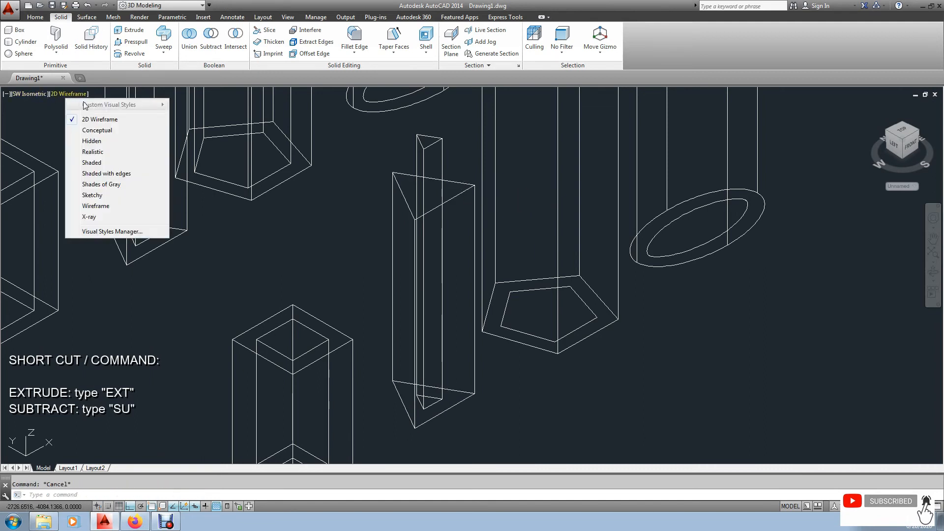
click(90, 155)
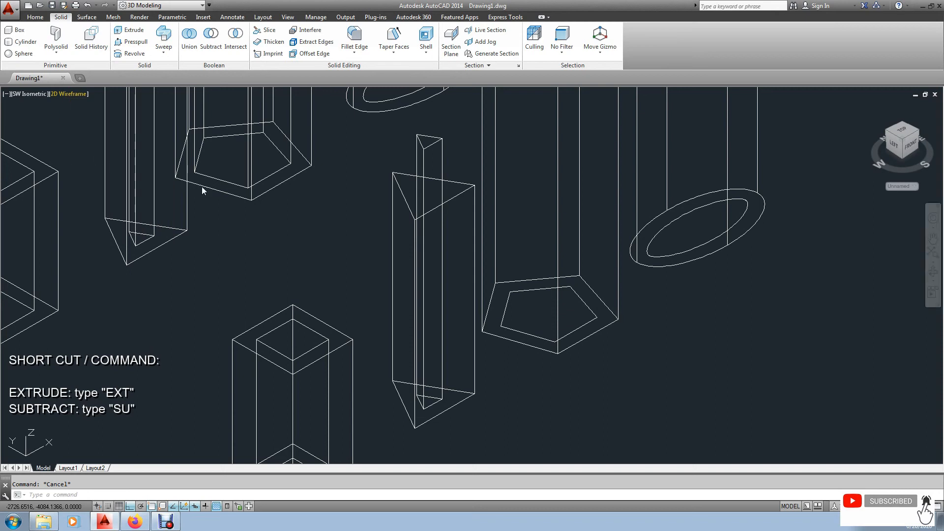
middle_drag(482, 188, 472, 208)
click(446, 225)
text(SU)
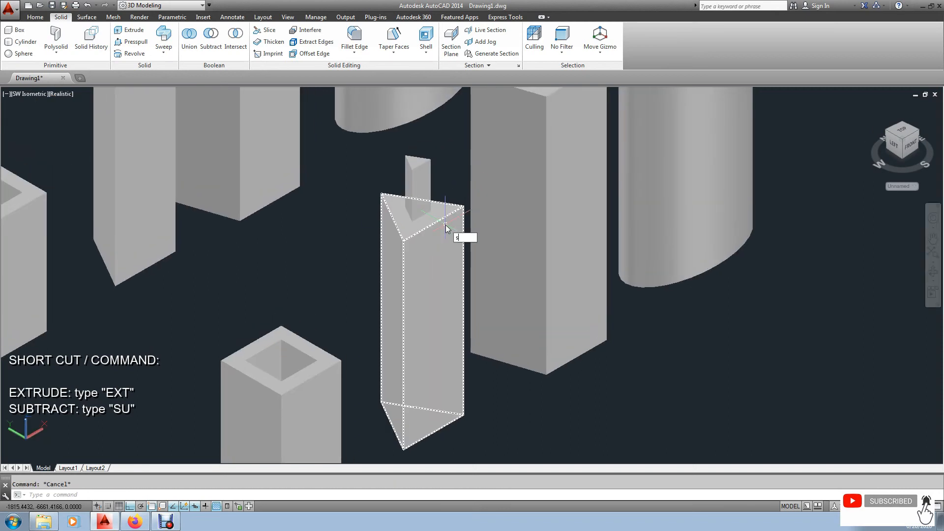
click(477, 247)
click(454, 216)
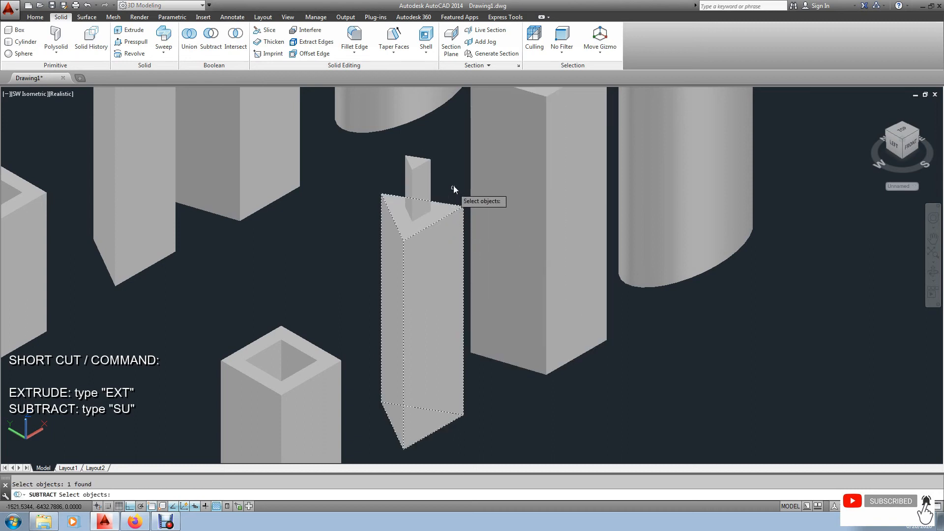
key(Return)
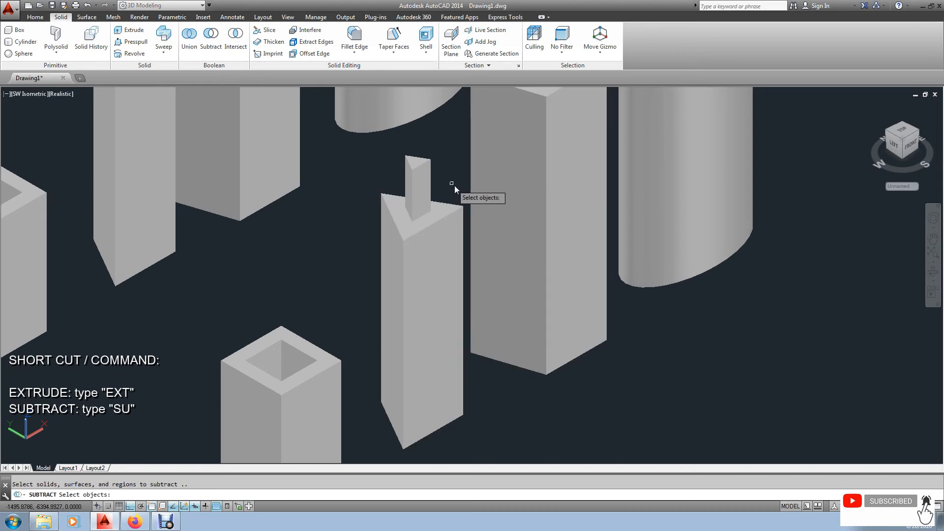
click(417, 178)
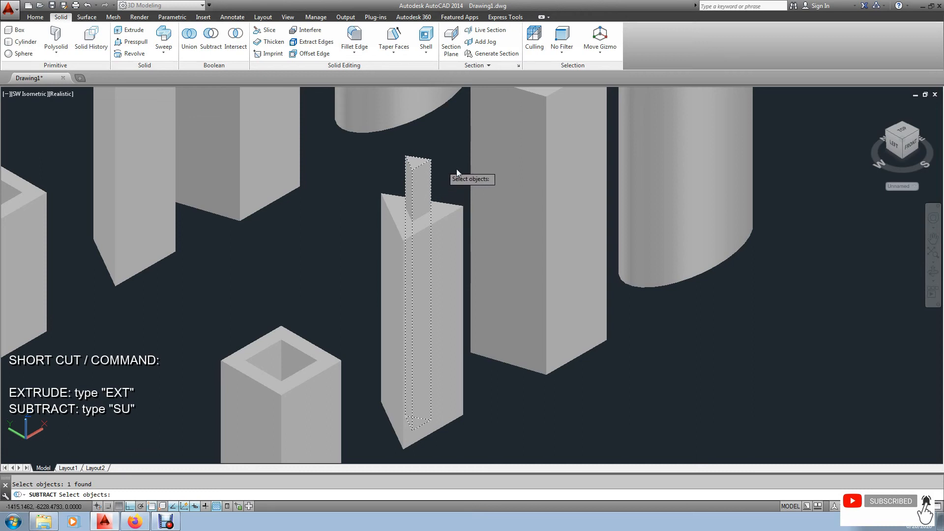
key(Return)
Set the visual style back to 2D Wireframe to expose the inner pentagon and ellipse profiles
middle_drag(507, 194, 480, 232)
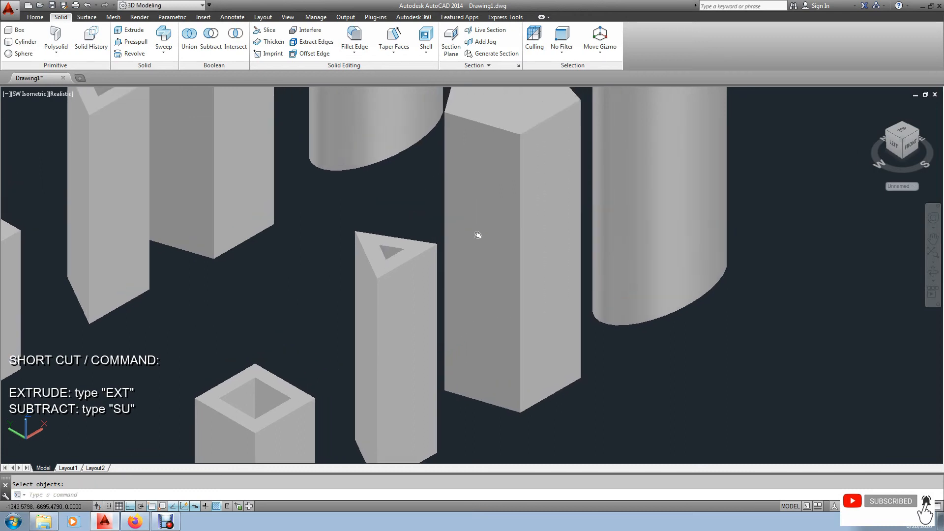
scroll(382, 247, down, 4)
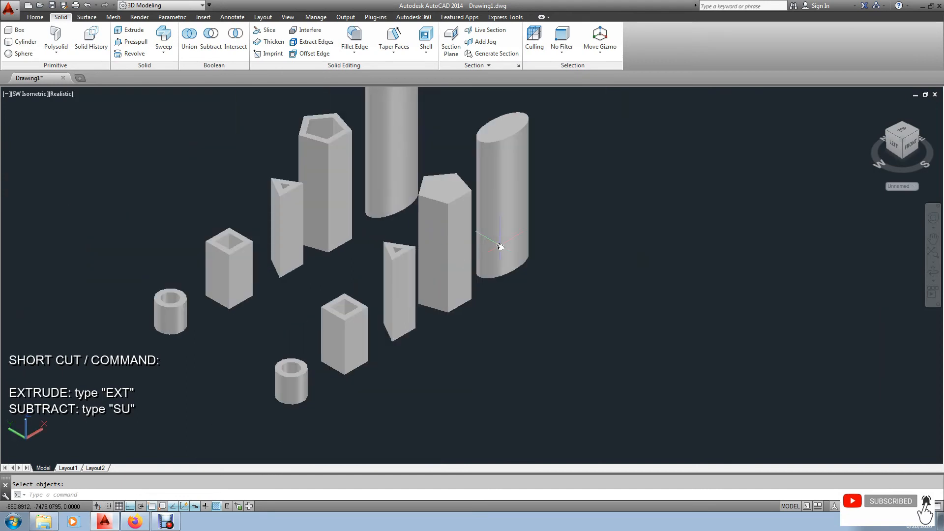
middle_drag(463, 230, 440, 262)
scroll(457, 236, up, 2)
key(Escape)
click(415, 249)
key(Escape)
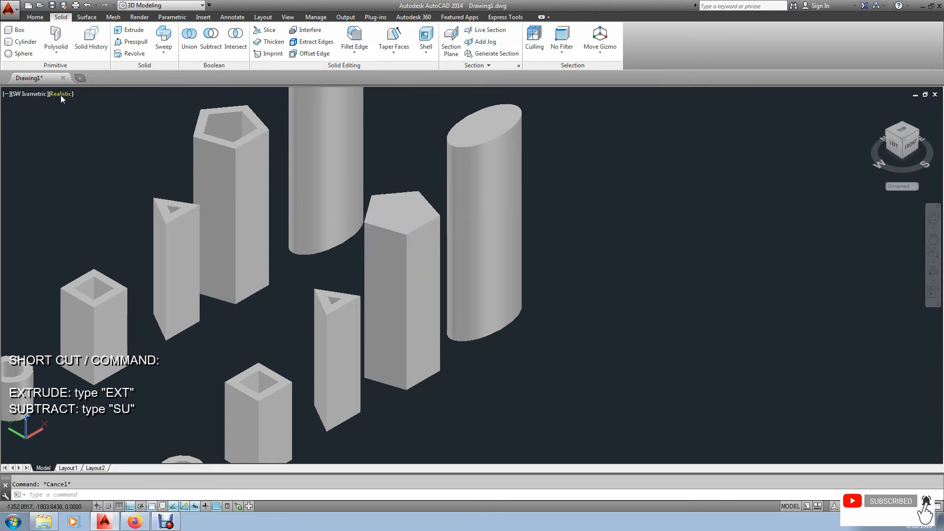
click(66, 98)
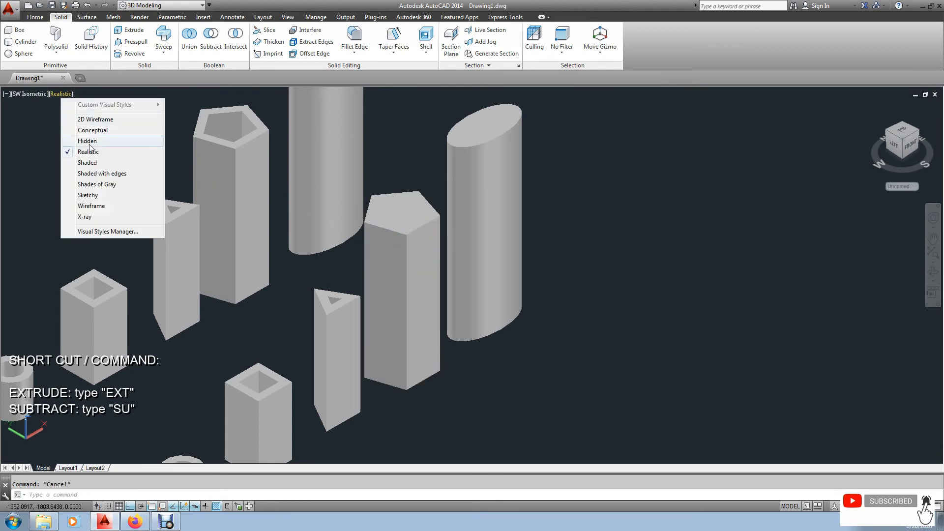
click(99, 120)
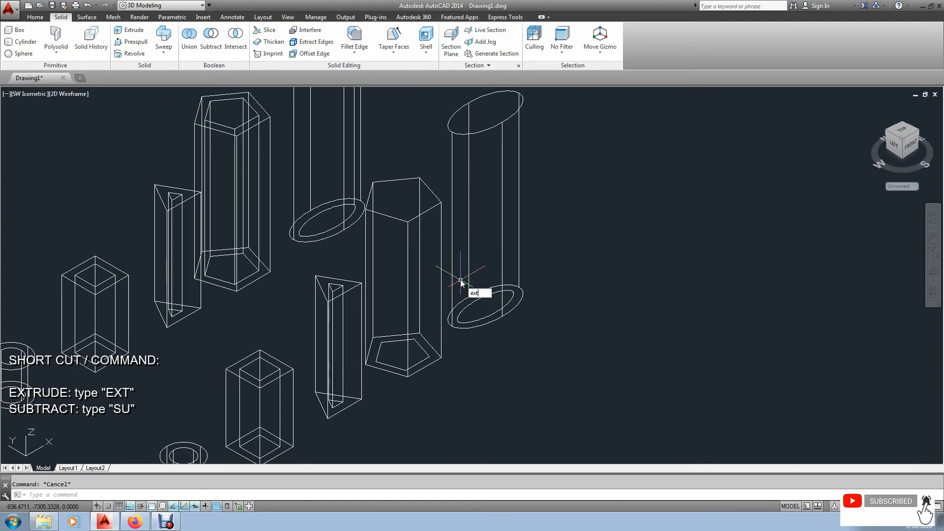
Extrude the inner pentagon of the new solid pentagonal prism upward, well past the prism's top face
text(ext)
key(Return)
click(426, 353)
right_click(443, 332)
click(455, 339)
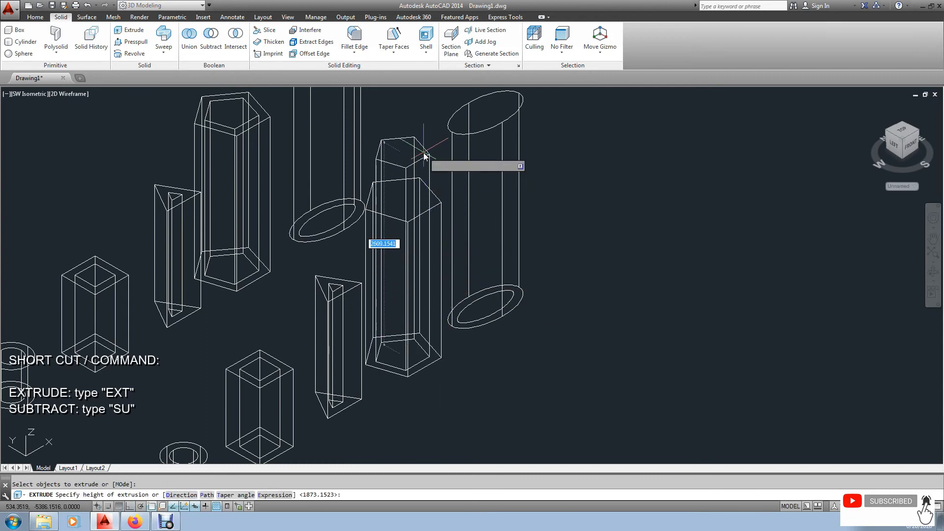
key(Escape)
Subtract the tall inner pentagonal prism from the new outer pentagonal prism to hollow it out
middle_drag(454, 196, 447, 224)
text(su)
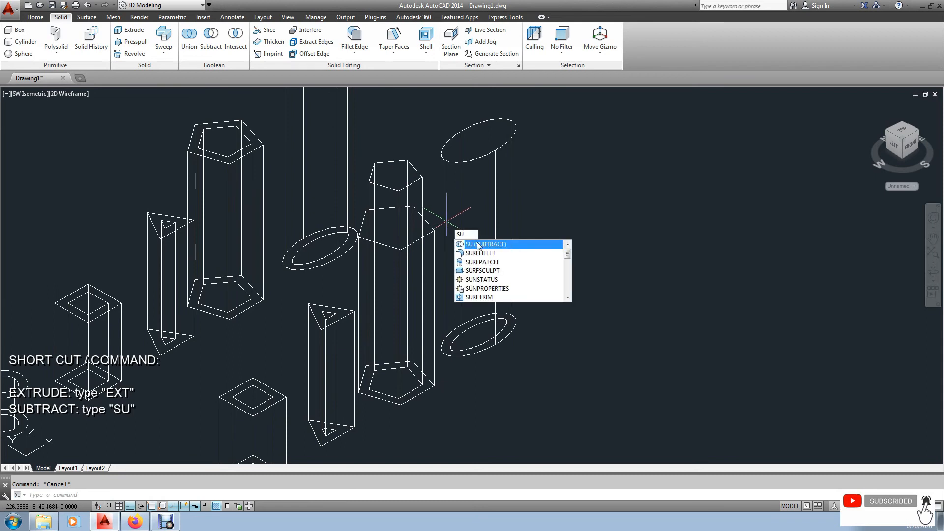
click(477, 244)
click(434, 219)
key(Return)
click(423, 182)
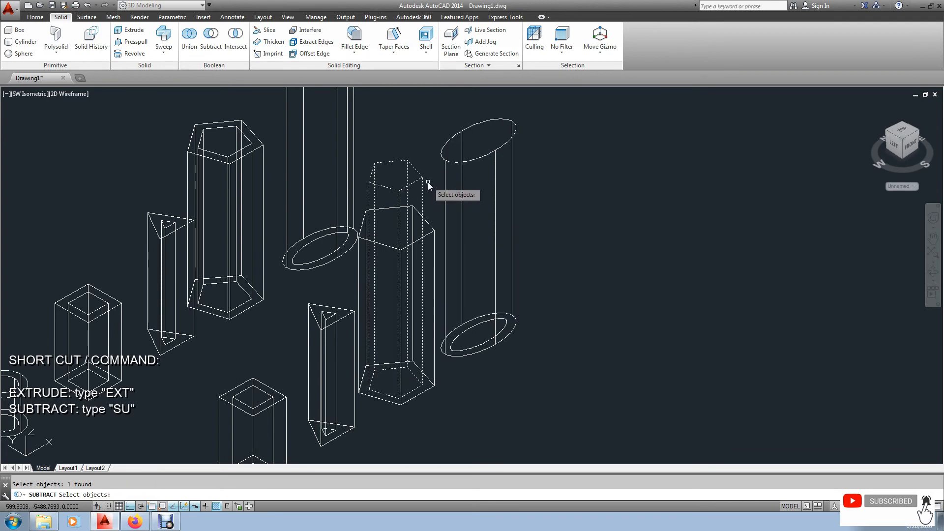
key(Return)
middle_drag(537, 220, 533, 255)
key(Escape)
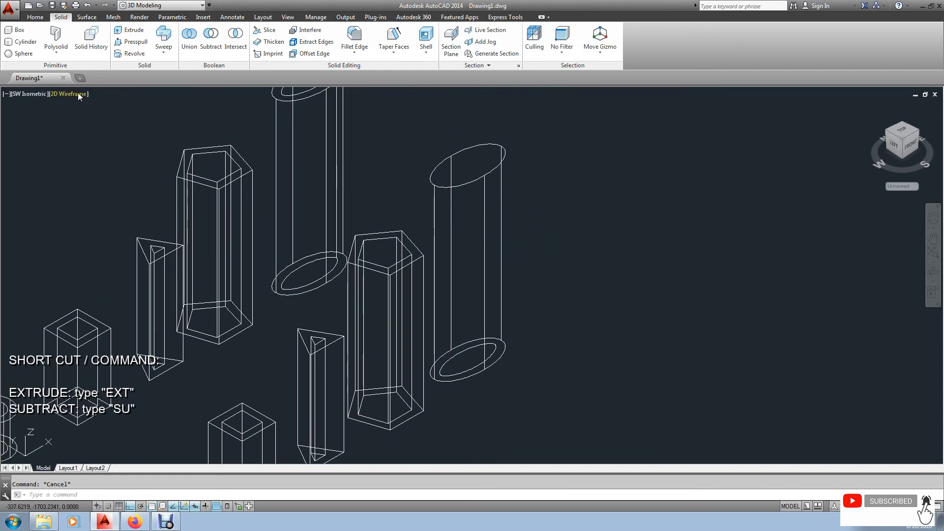
Inspect the hollowed pentagonal prism in the Realistic visual style and return the display to 2D Wireframe
click(78, 94)
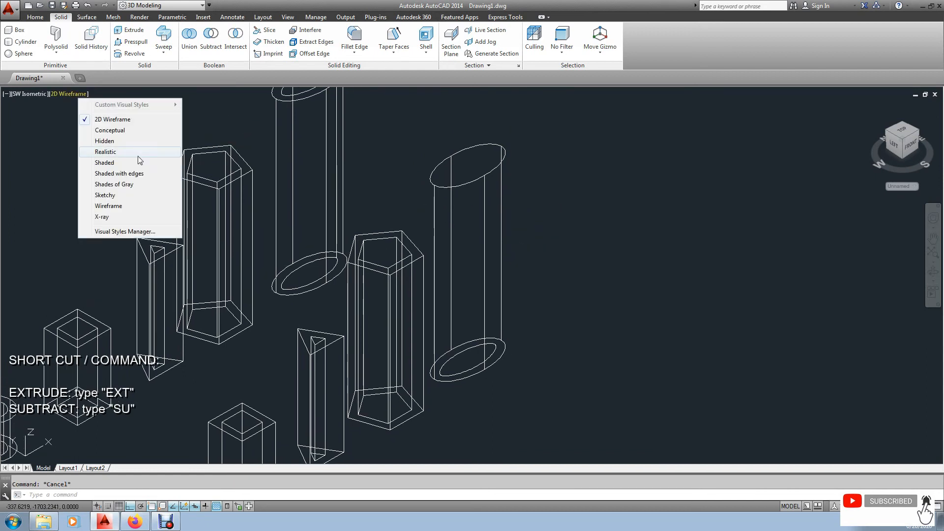
click(106, 156)
scroll(571, 275, down, 2)
scroll(513, 294, up, 2)
middle_drag(587, 290, 540, 267)
key(Escape)
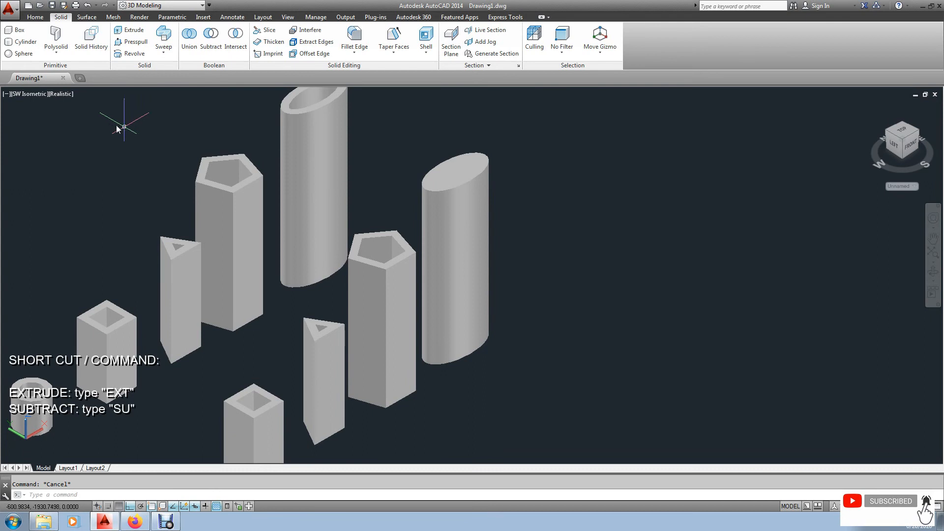
click(61, 95)
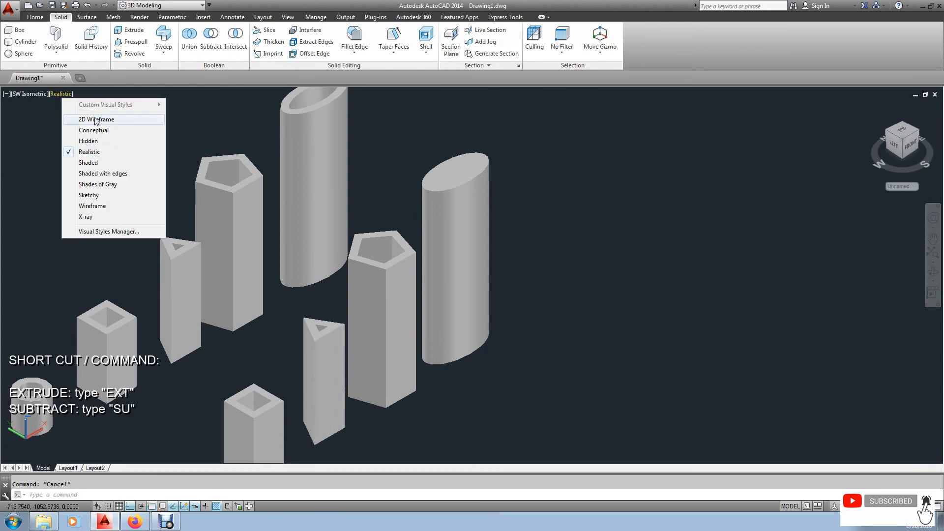
click(97, 121)
middle_drag(519, 252, 502, 259)
key(Escape)
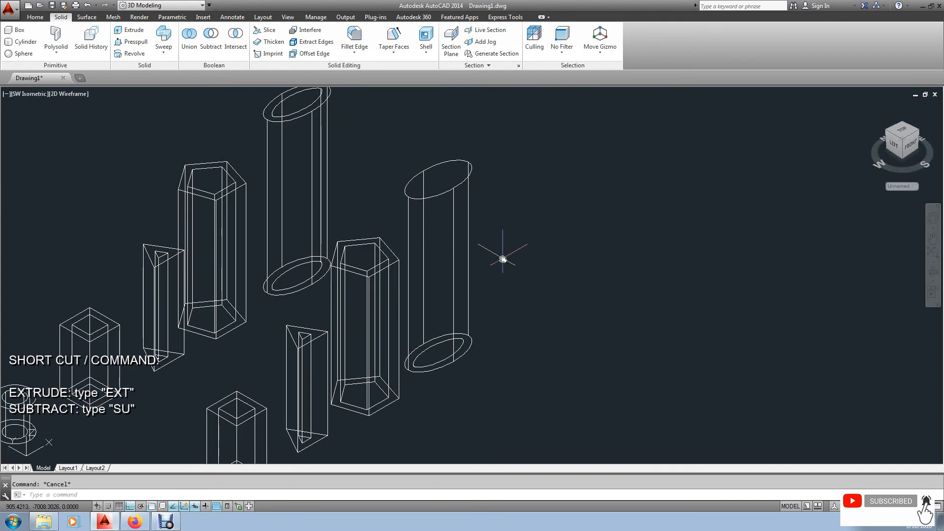
Extrude the inner ellipse of the new elliptical solid upward, well past the solid's top face
text(ext)
key(Return)
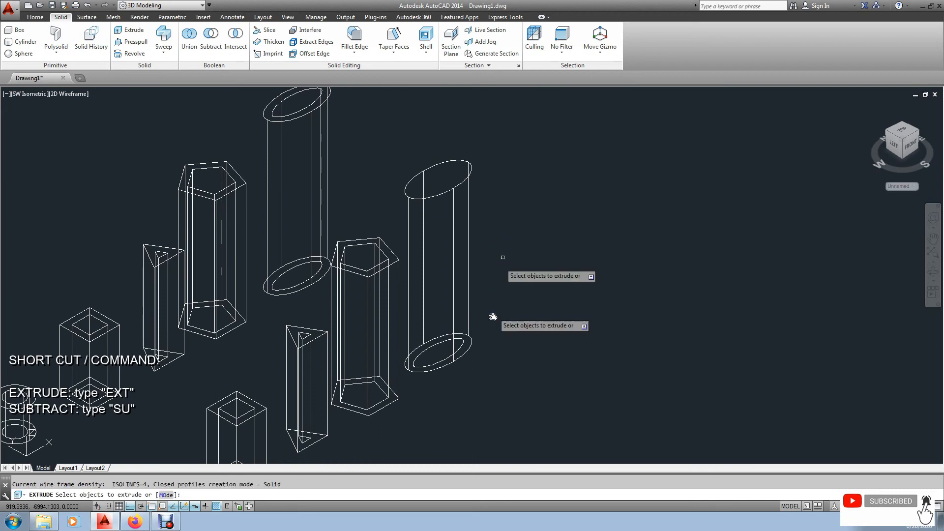
click(465, 346)
right_click(491, 322)
click(505, 326)
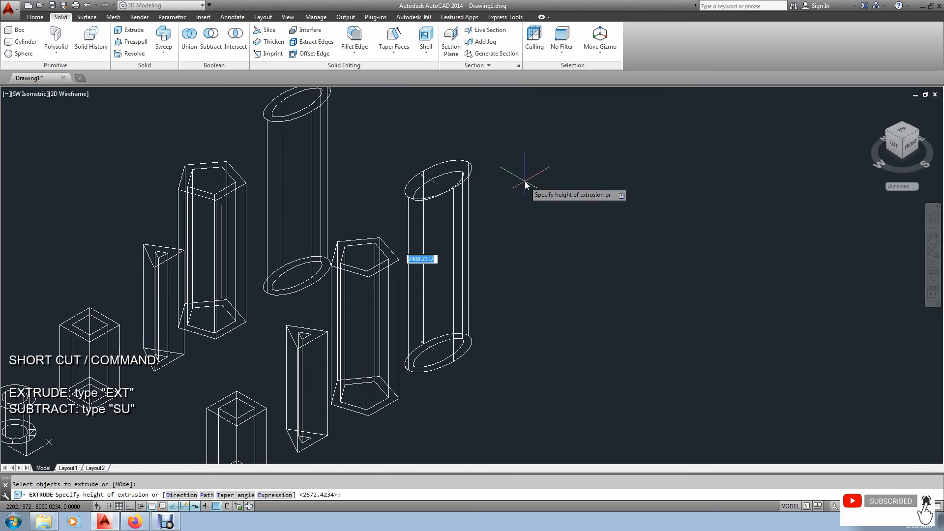
click(525, 120)
key(Escape)
Subtract the tall inner elliptical solid from the new outer elliptical cylinder to hollow it out
middle_drag(524, 181, 528, 203)
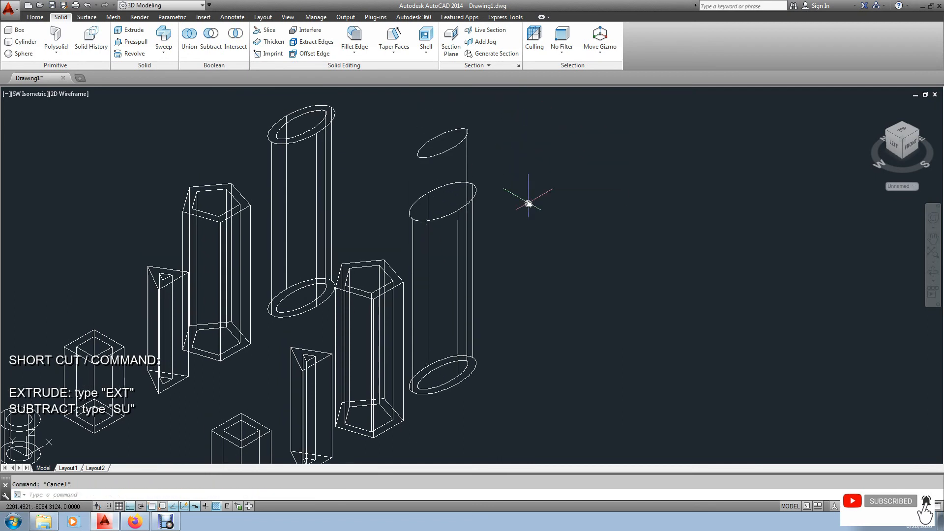
text(SU)
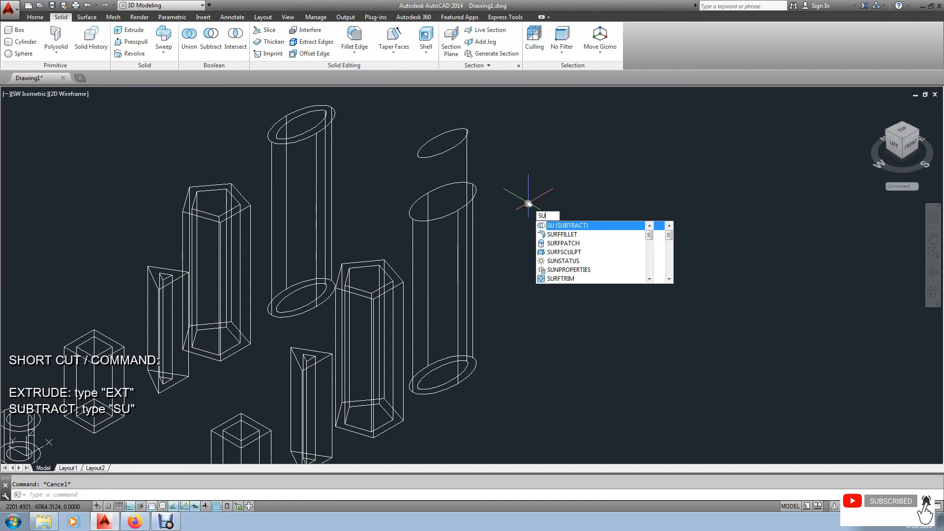
key(Return)
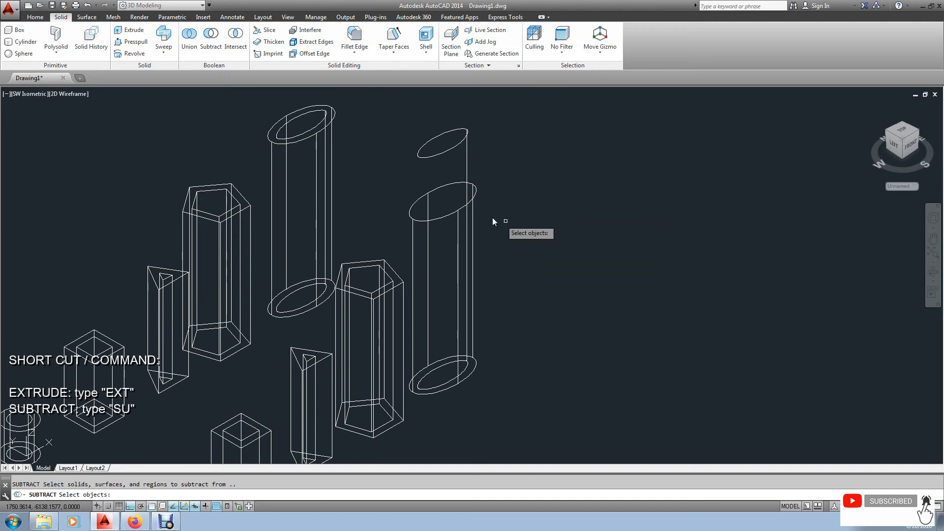
click(477, 196)
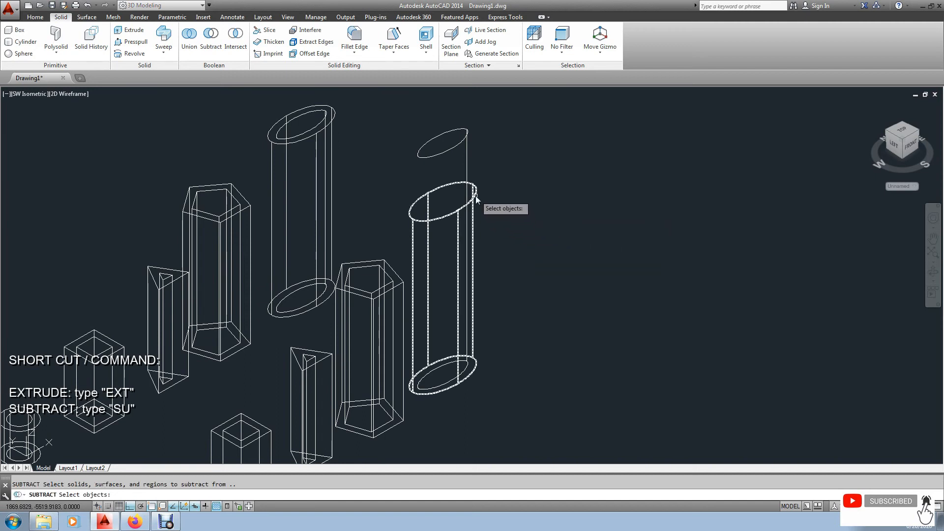
key(Return)
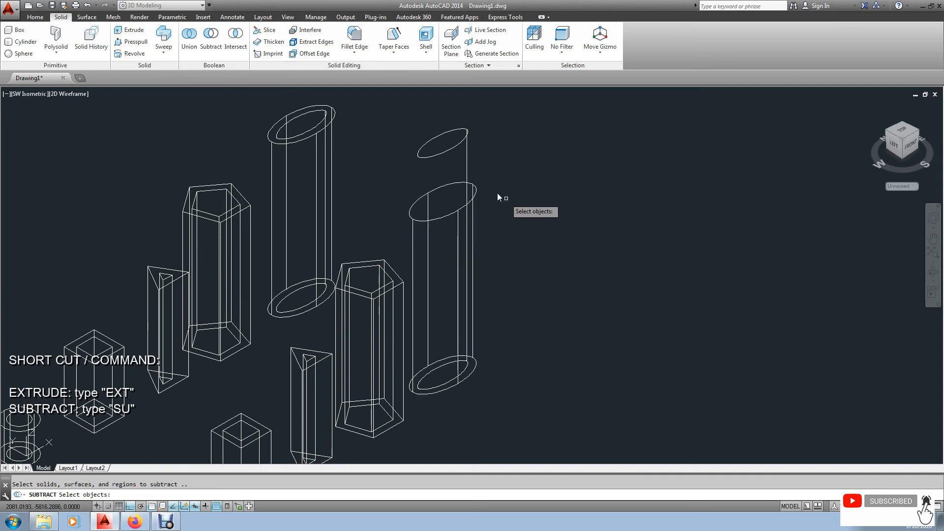
click(466, 163)
key(Return)
middle_drag(518, 264, 566, 240)
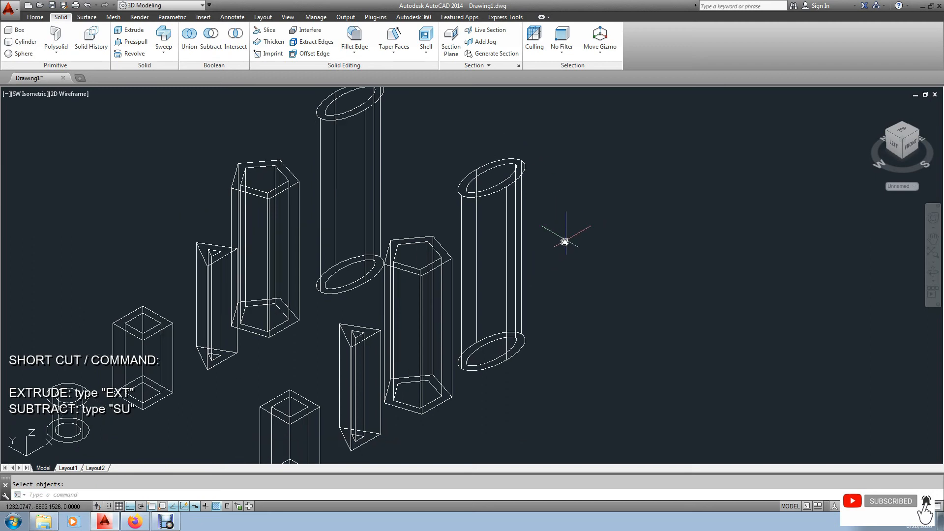
Set the visual style to Realistic with both complete rows of hollow solids in view
scroll(551, 245, down, 4)
scroll(484, 250, up, 2)
key(Escape)
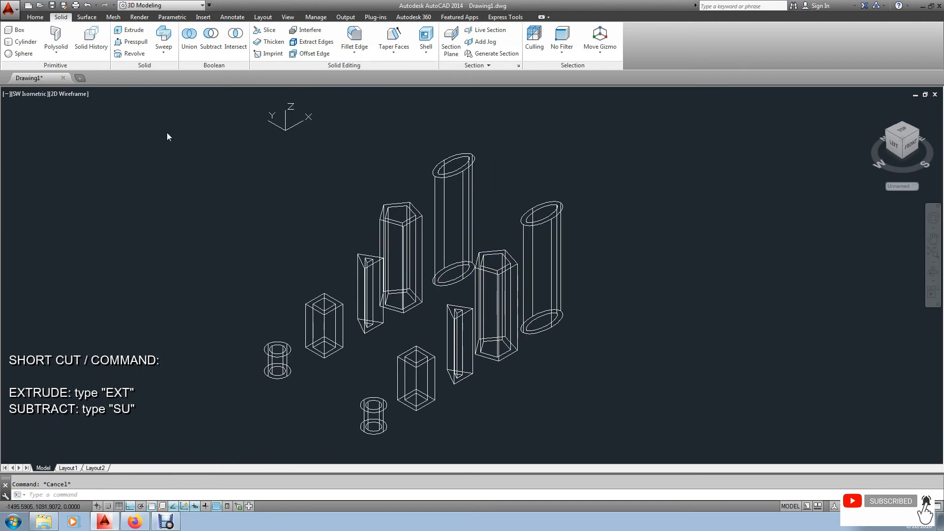
click(72, 96)
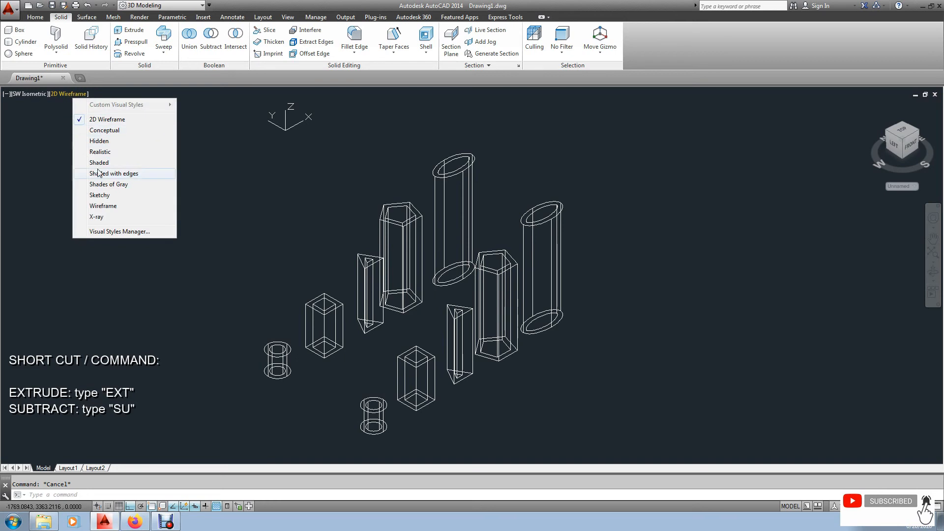
click(53, 96)
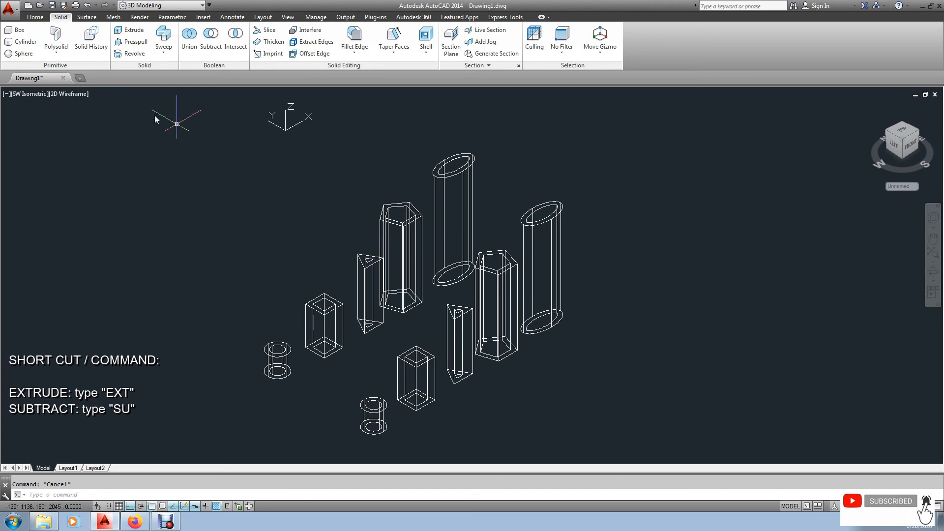
click(78, 96)
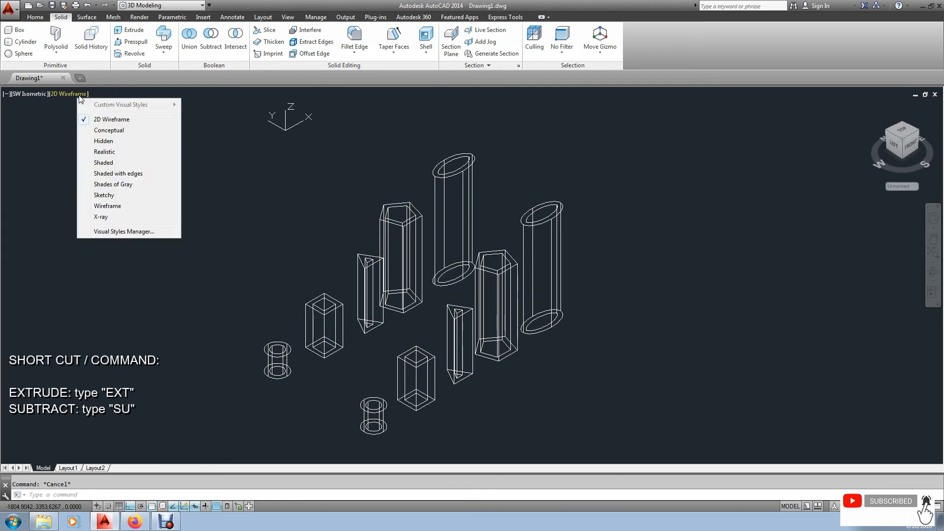
click(104, 152)
mouse_move(454, 290)
middle_down()
mouse_move(491, 274)
mouse_move(525, 283)
mouse_move(442, 273)
mouse_move(473, 282)
middle_up()
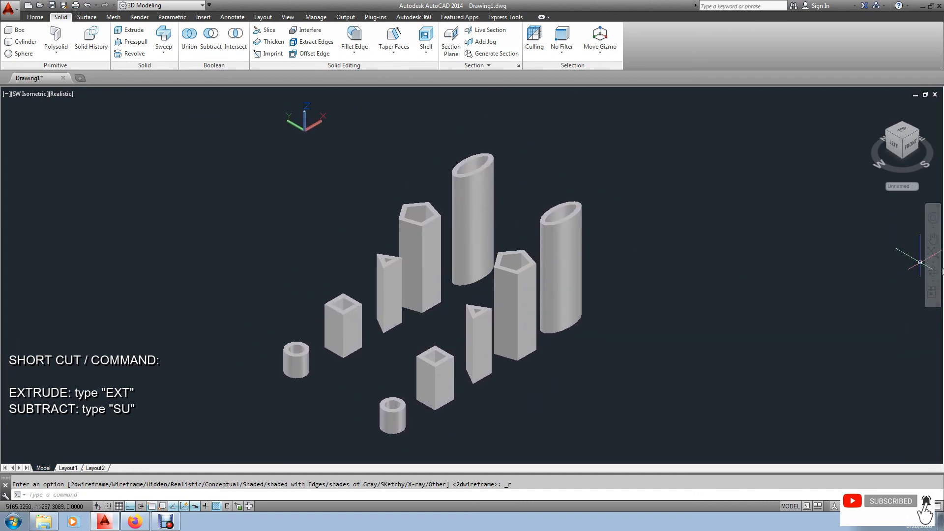
Orbit around both rows of hollow solids to inspect them from above and from behind
click(932, 275)
drag(511, 291, 507, 396)
drag(422, 335, 541, 253)
drag(504, 308, 516, 309)
key(Escape)
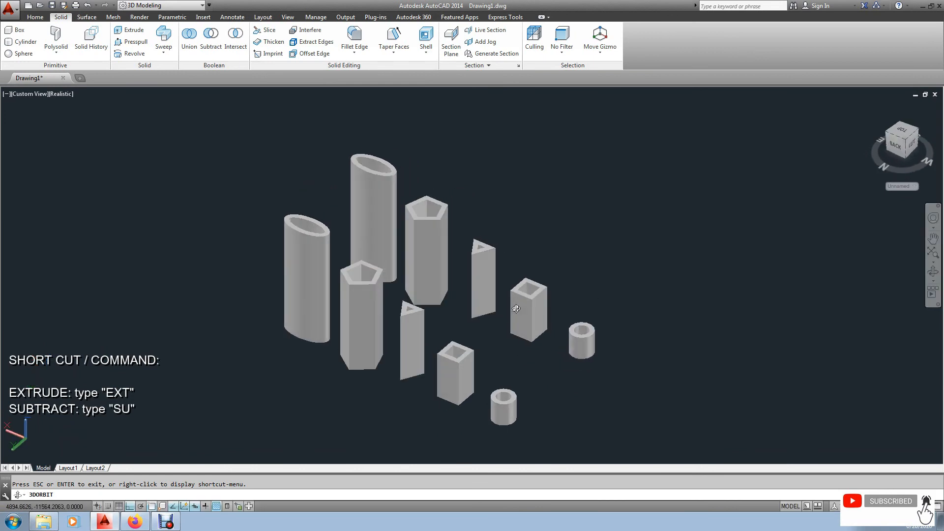
Run a continuous orbit (3DCORBIT) to examine the openings of the hollow solids as they rotate
text(orb)
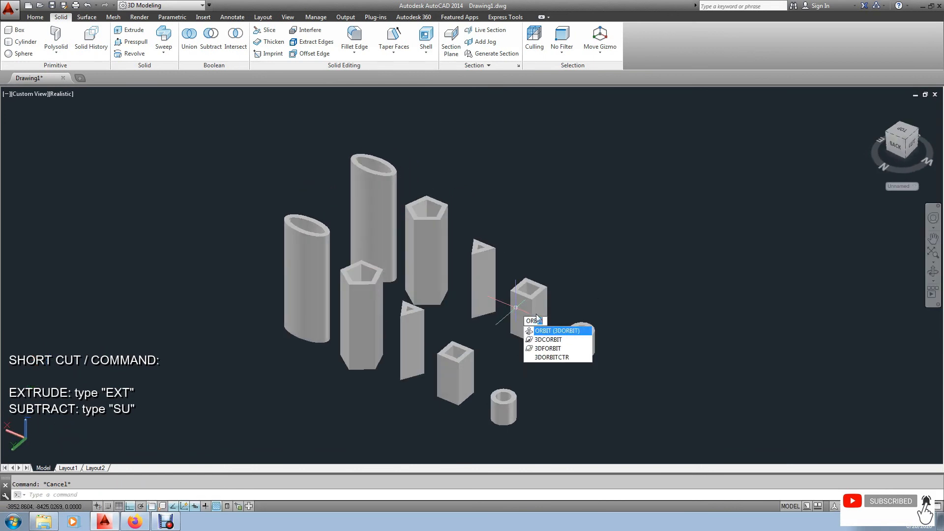
click(539, 343)
drag(457, 339, 525, 344)
drag(286, 268, 318, 275)
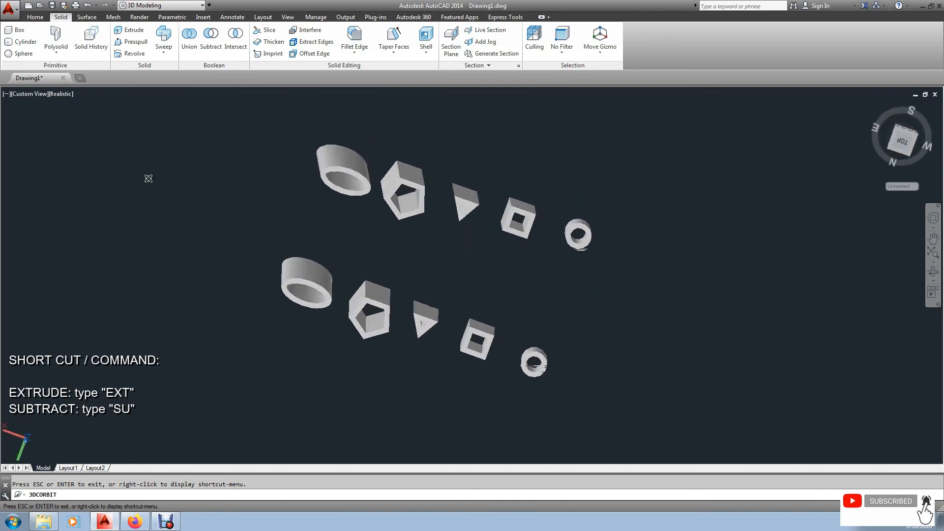
key(Escape)
Set the view to SW Isometric and center both rows of hollow solids
click(64, 94)
click(28, 93)
key(Escape)
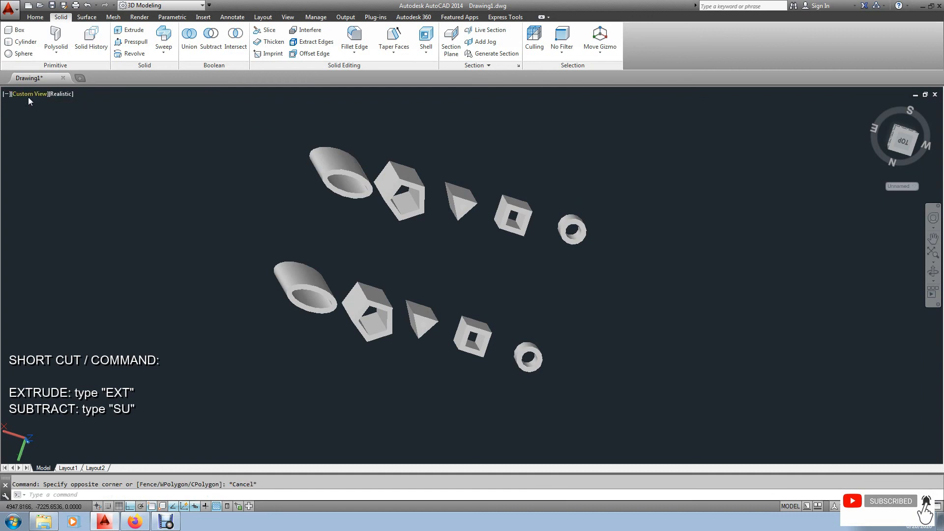
click(30, 95)
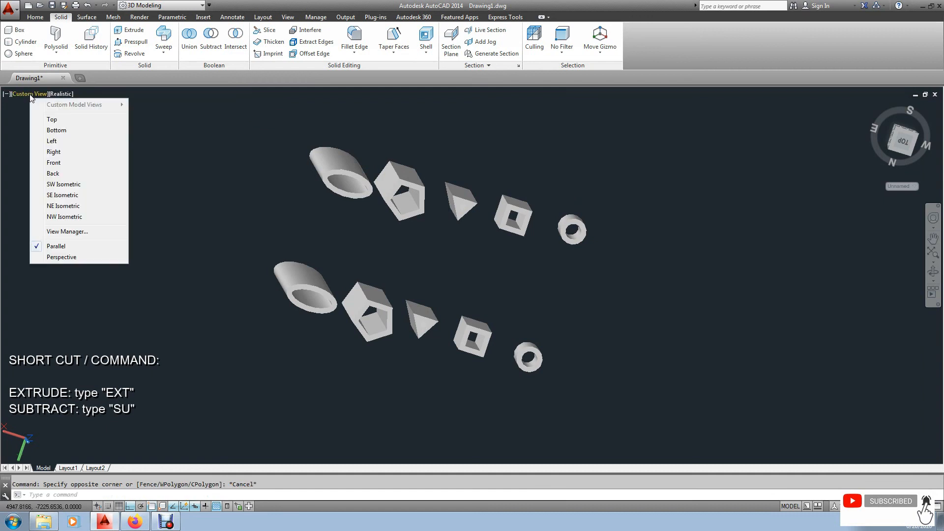
click(64, 185)
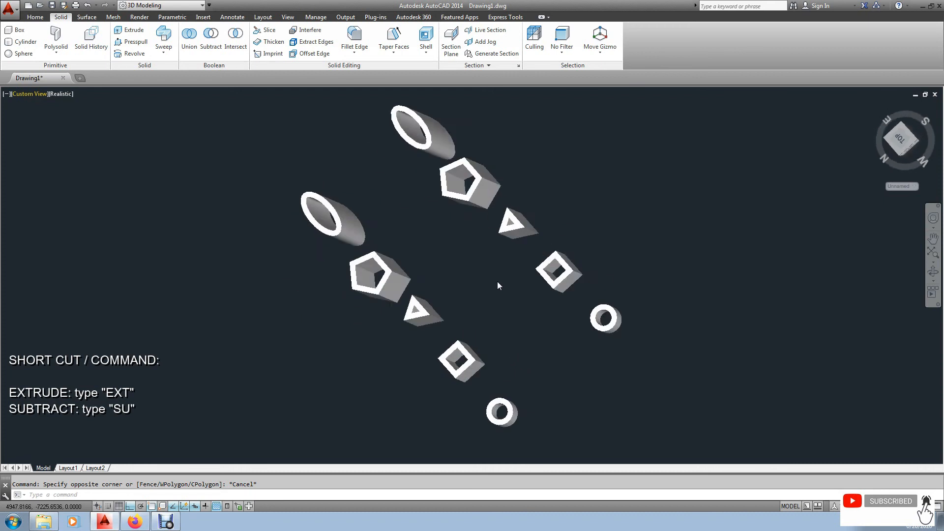
middle_drag(562, 303, 552, 278)
key(Escape)
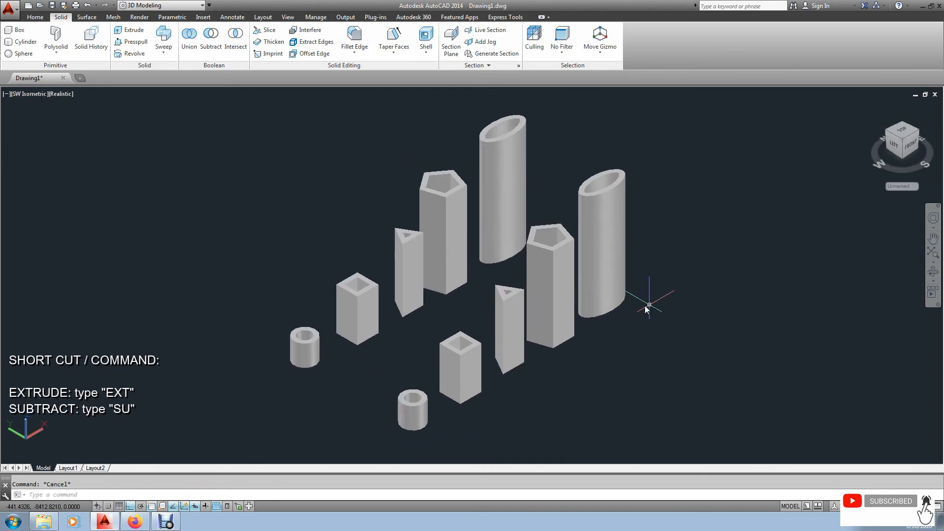
middle_drag(645, 304, 629, 303)
click(596, 288)
click(674, 284)
key(Escape)
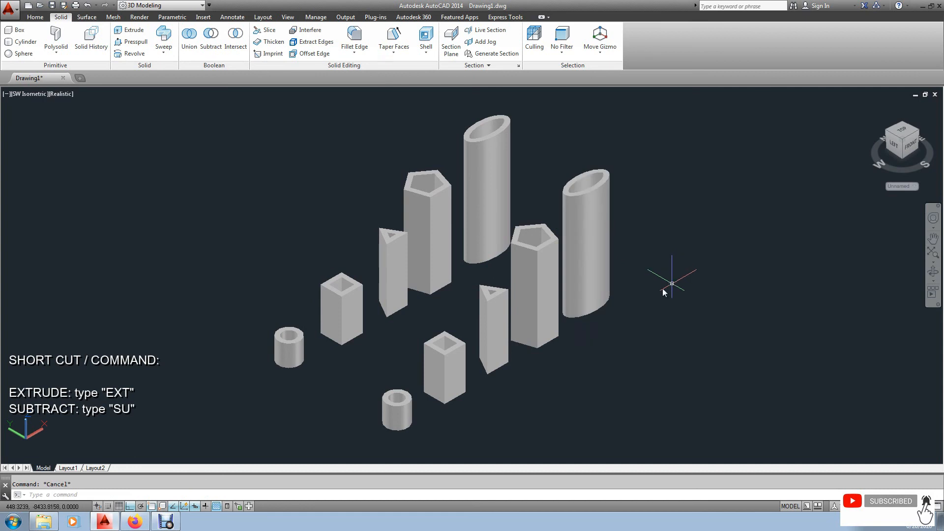
Set the color of the new hollow elliptical cylinder in the front row to Red
click(590, 254)
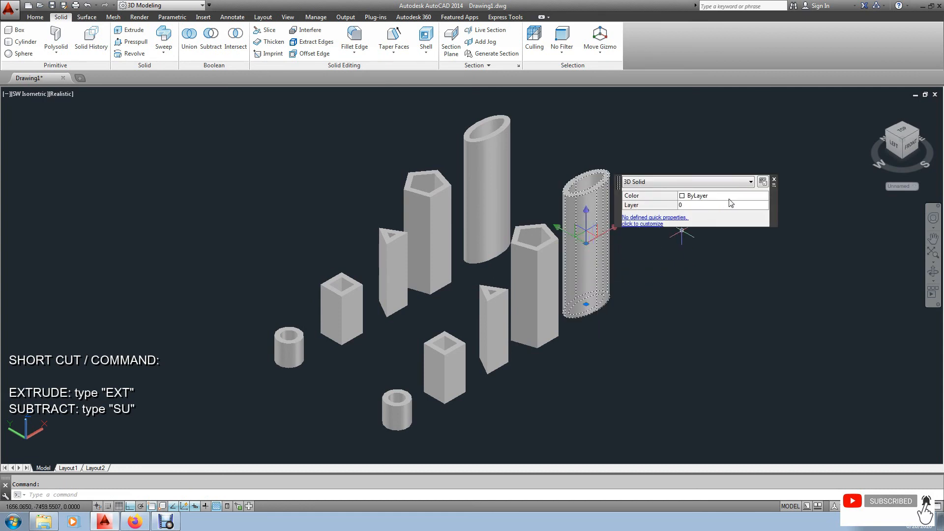
click(729, 198)
click(746, 200)
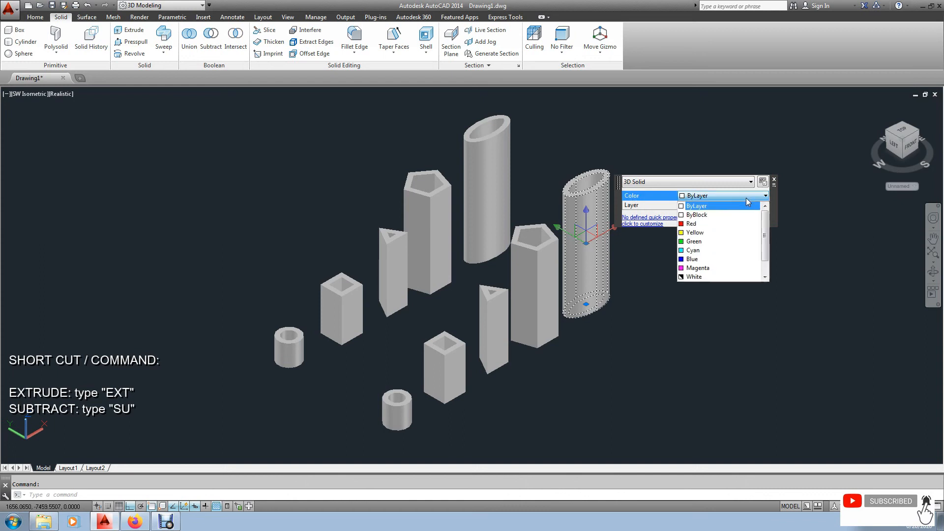
click(706, 217)
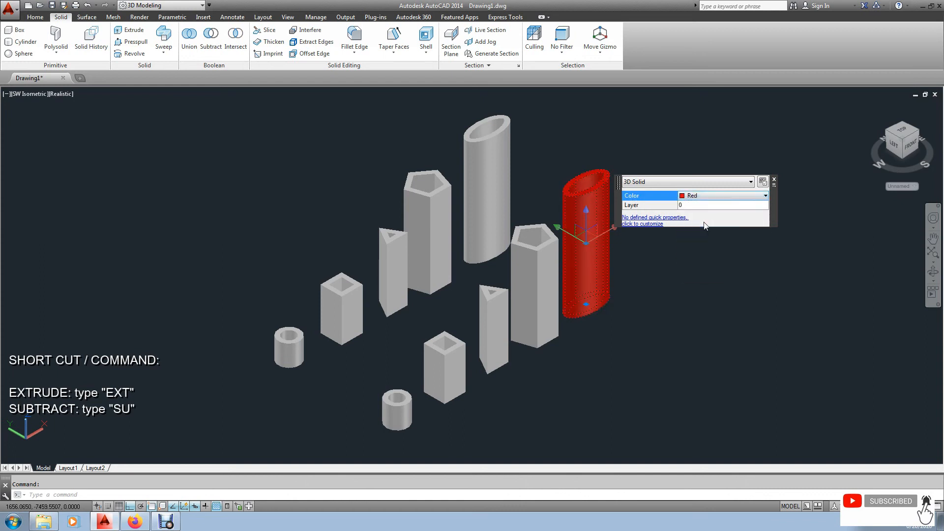
key(Escape)
Set the color of the new hollow pentagonal prism in the front row to Yellow
click(549, 265)
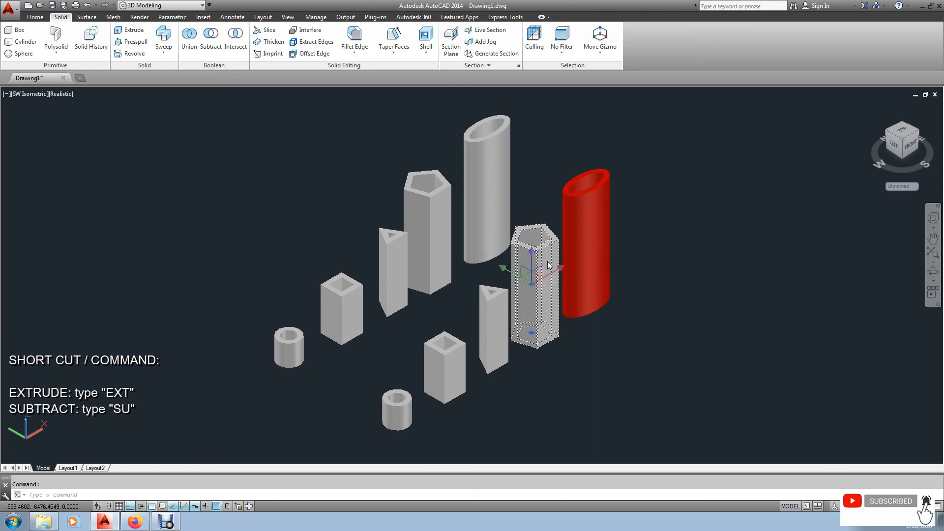
click(692, 209)
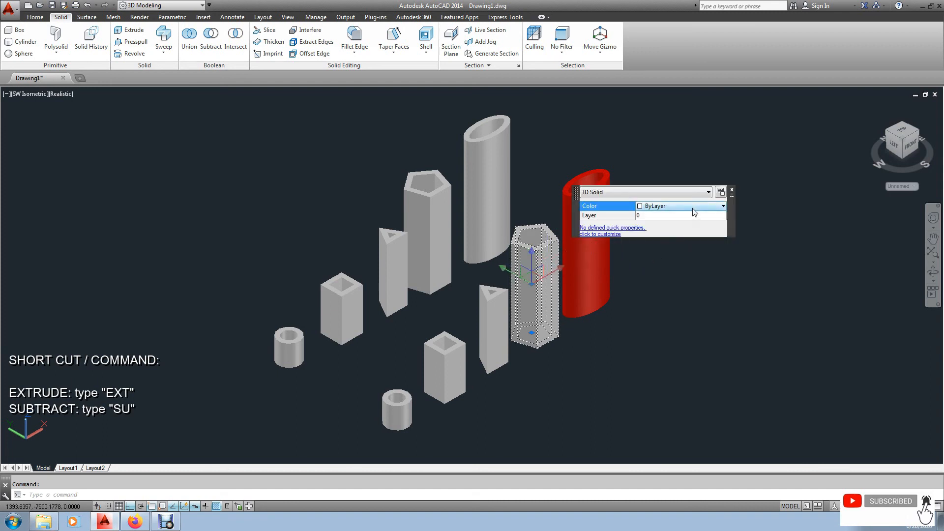
click(694, 211)
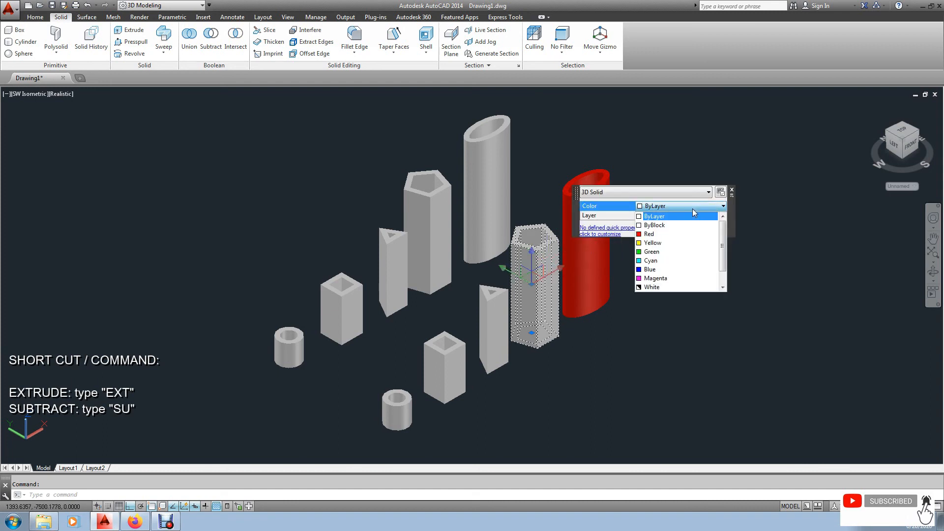
click(661, 243)
key(Escape)
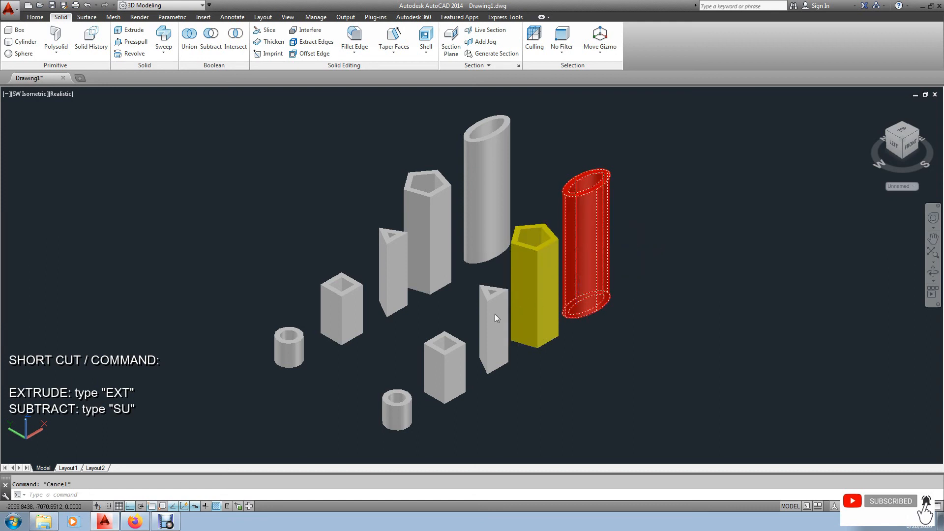
Set the color of the new hollow triangular prism in the front row to Green
click(493, 309)
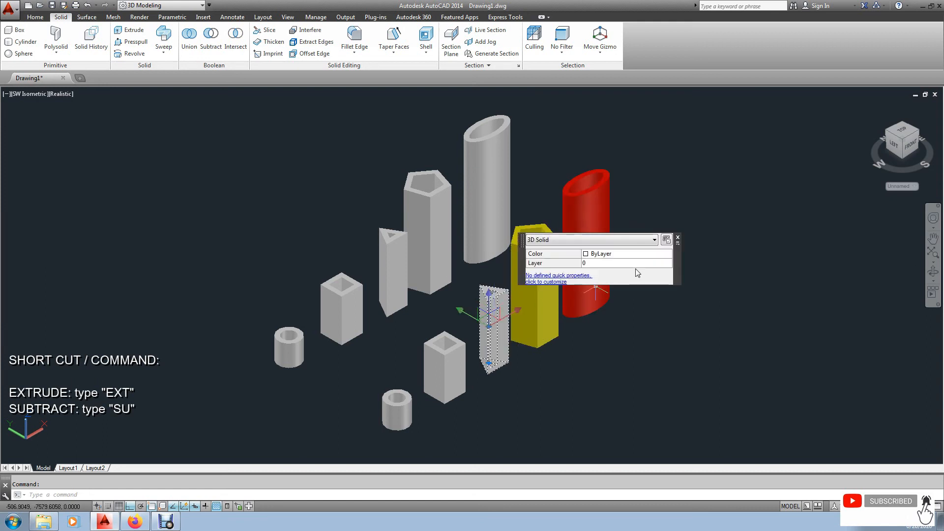
click(644, 257)
click(640, 254)
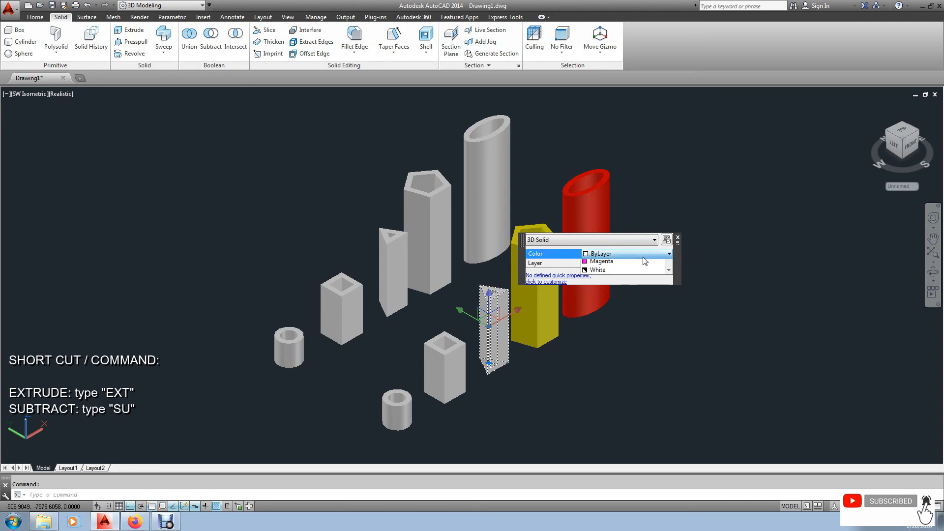
click(607, 303)
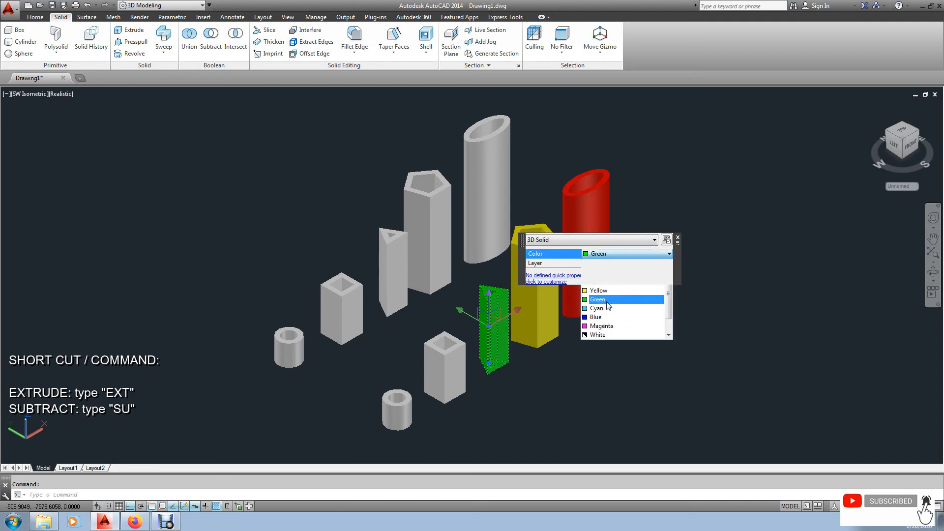
Set the color of the new hollow square prism in the front row to index color 11
key(Escape)
click(456, 361)
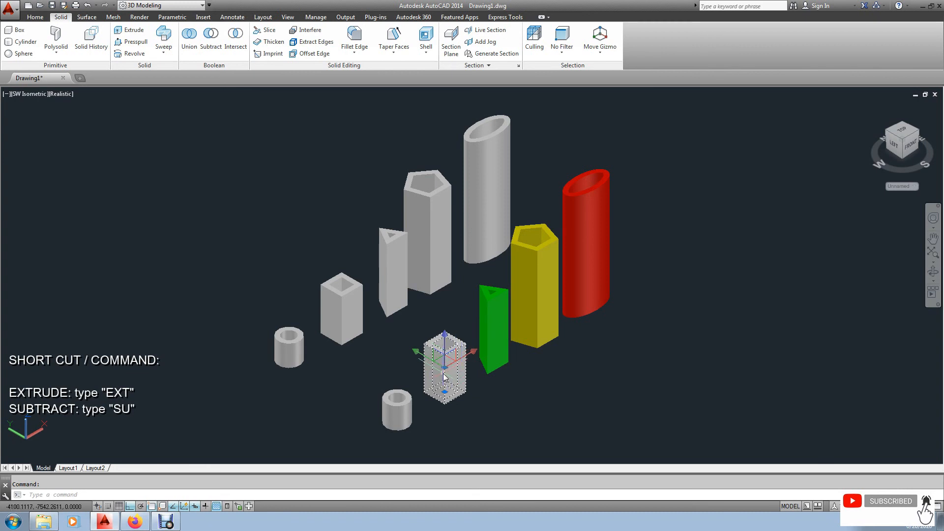
double_click(445, 373)
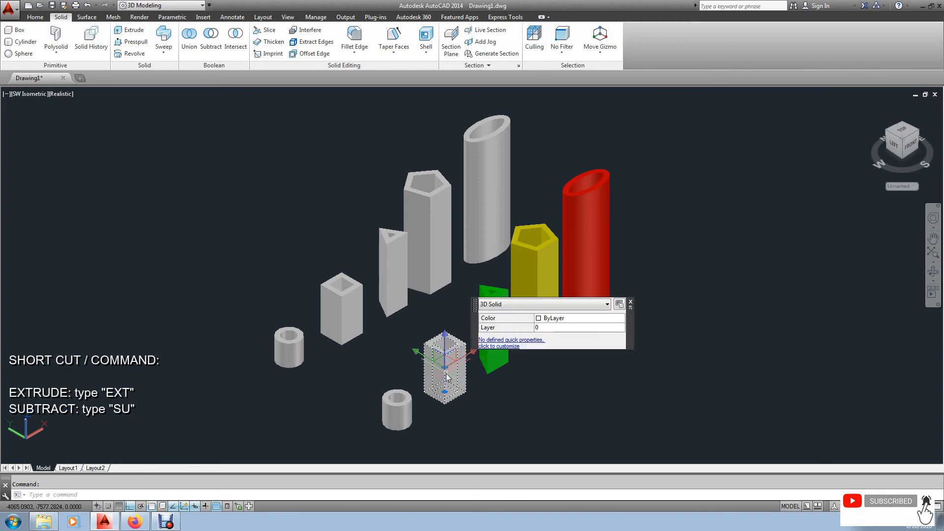
click(576, 321)
click(580, 319)
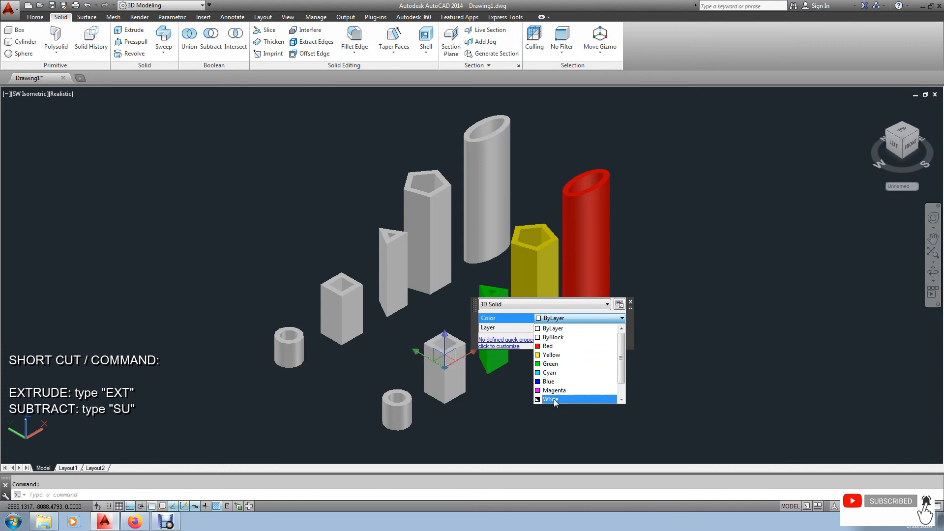
click(553, 399)
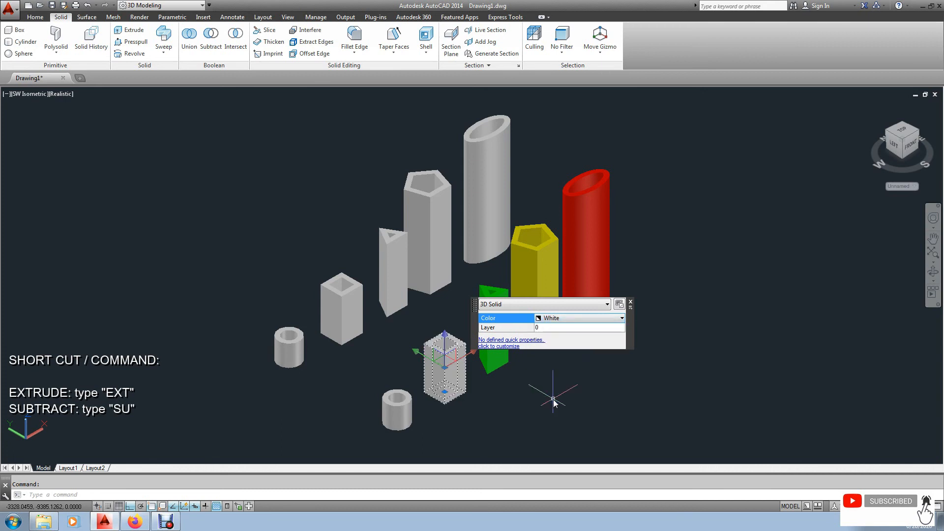
click(590, 319)
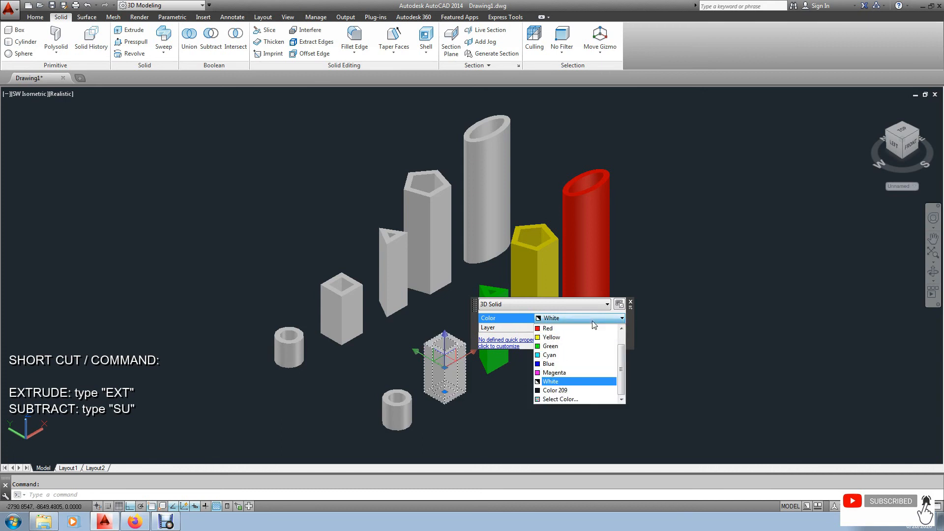
click(559, 399)
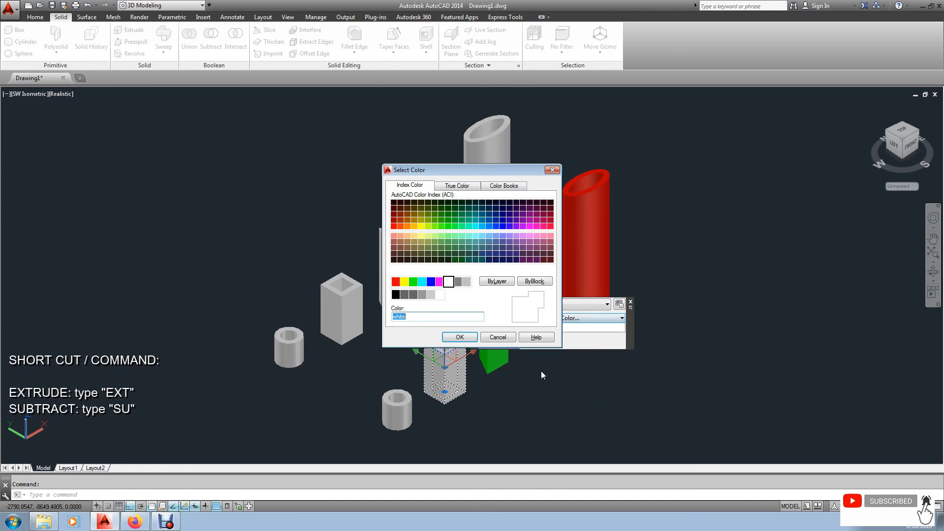
click(393, 236)
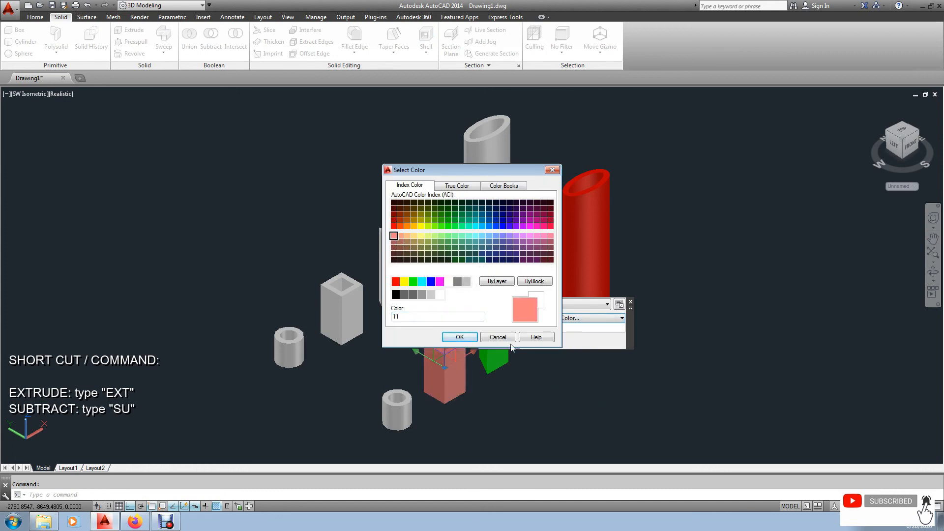
click(459, 337)
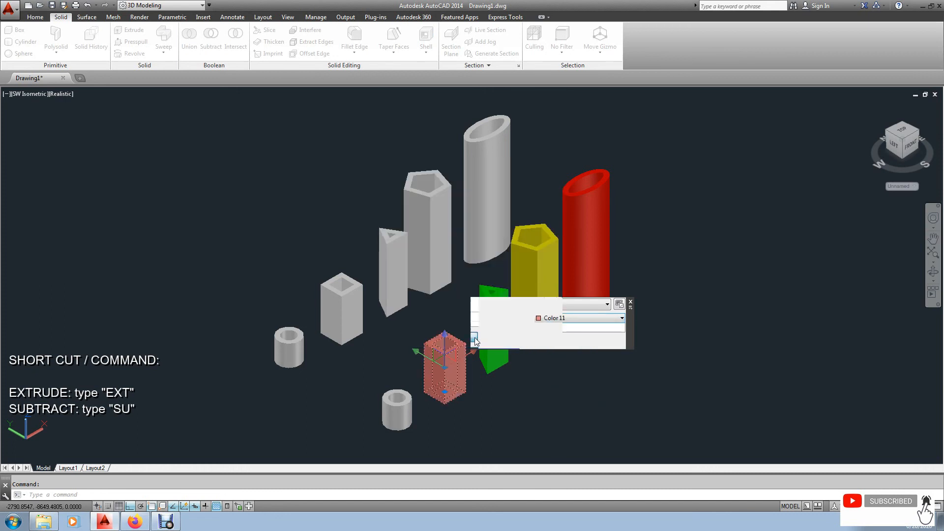
click(629, 301)
key(Escape)
Examine both rows of hollow solids up close and as a whole, and rotate them with a continuous orbit (3DCORBIT)
middle_drag(518, 308, 526, 295)
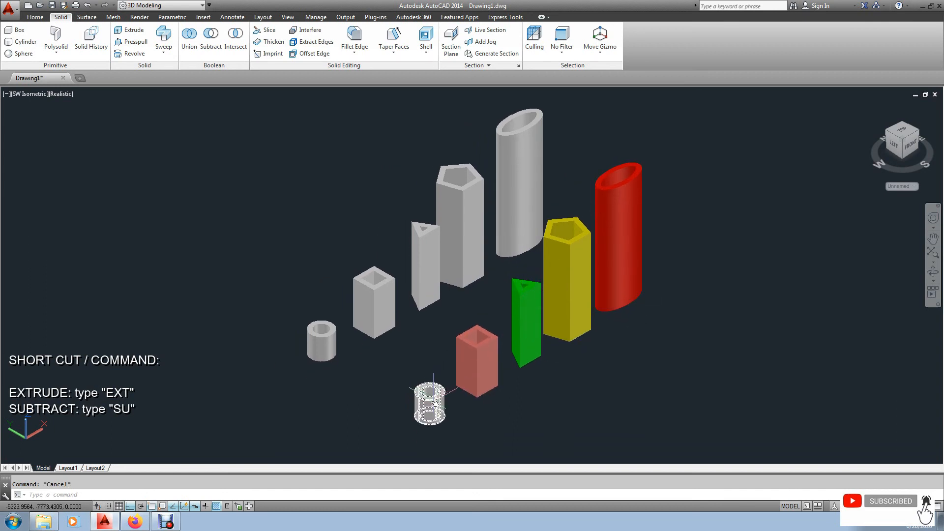
scroll(433, 401, up, 6)
scroll(442, 374, down, 4)
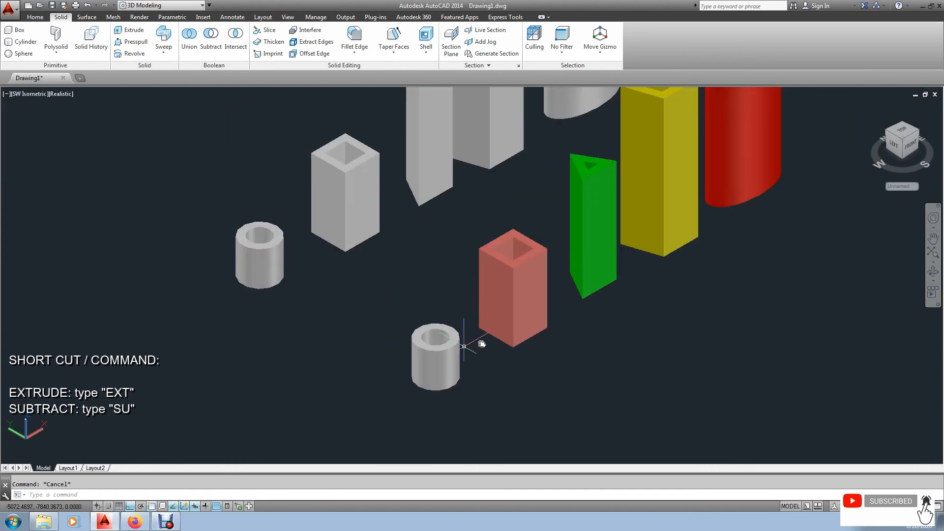
middle_drag(516, 357, 400, 416)
scroll(539, 333, down, 2)
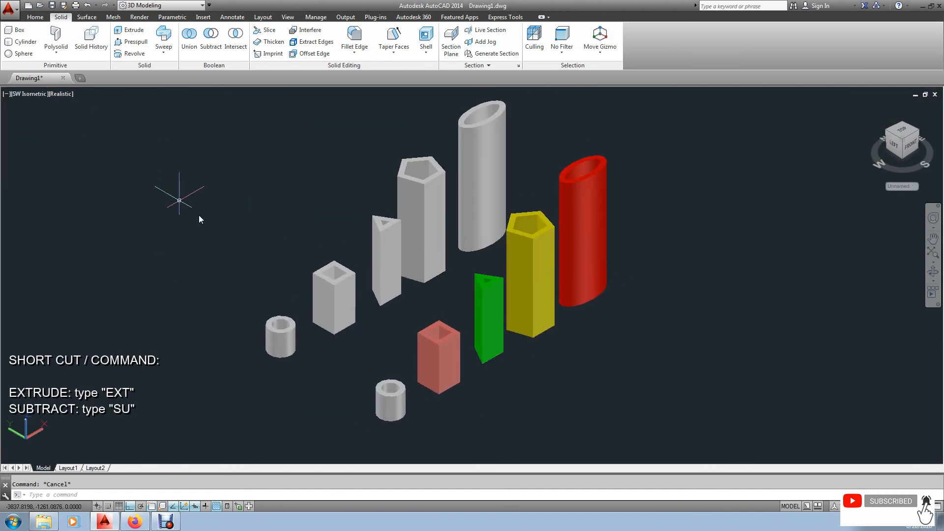
text(orbit)
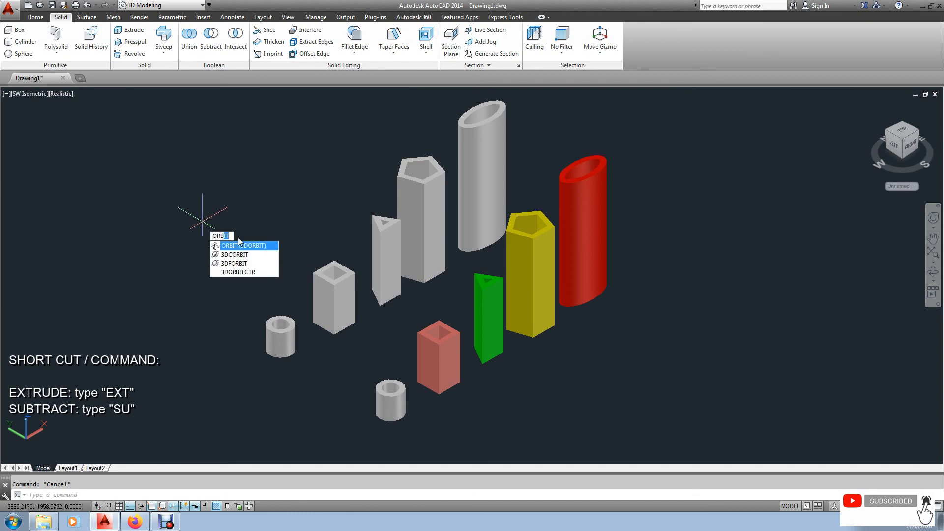
click(252, 254)
drag(424, 260, 428, 287)
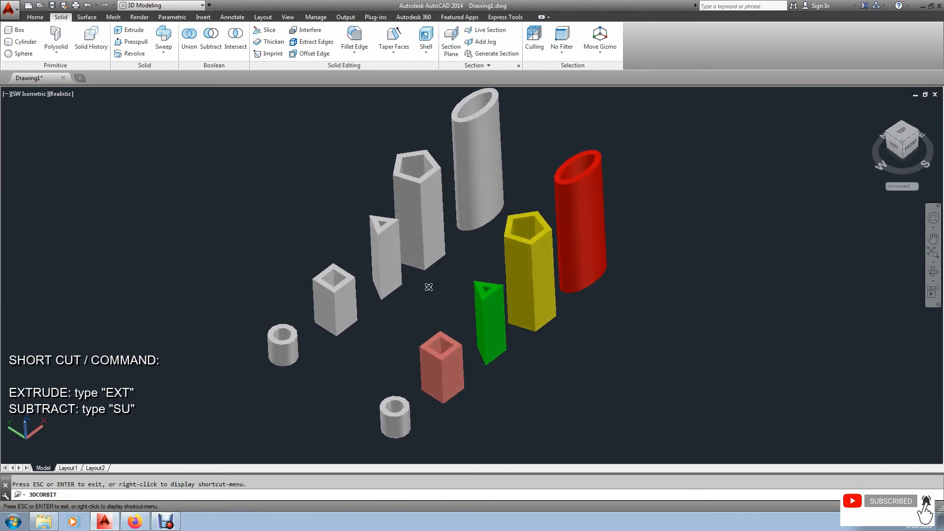